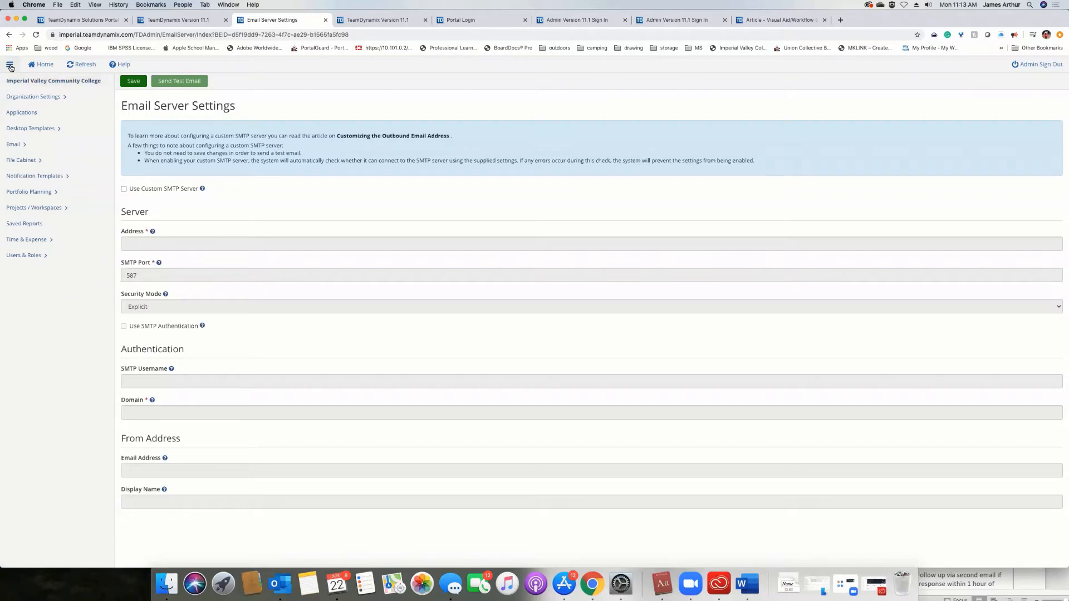
Open the service catalog categories of the Client Portal application.
{"action": "left_click", "coordinate": [31, 111]}
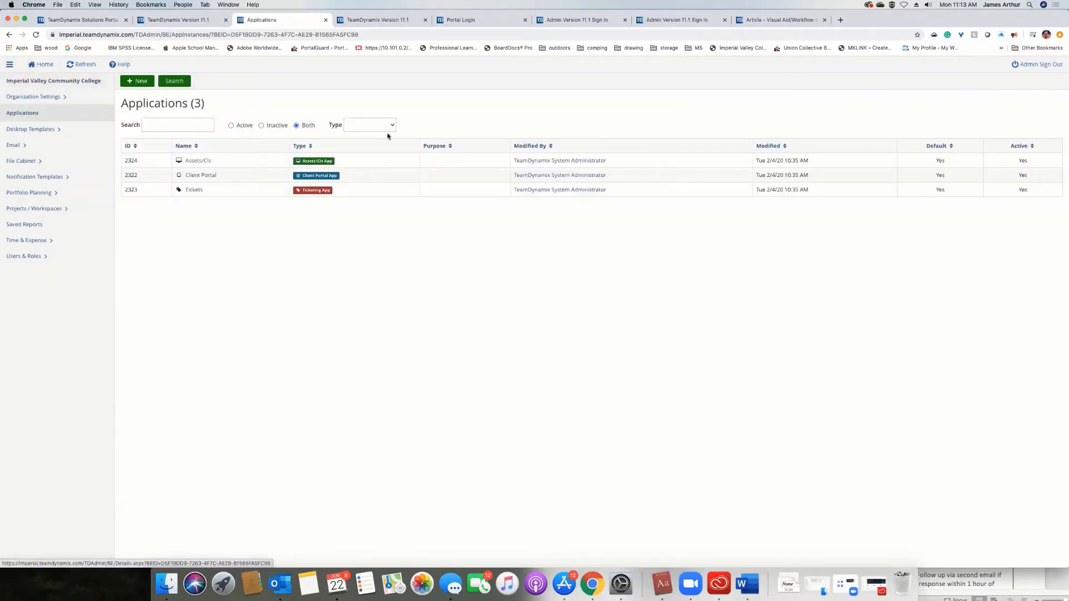
{"action": "left_click", "coordinate": [198, 174]}
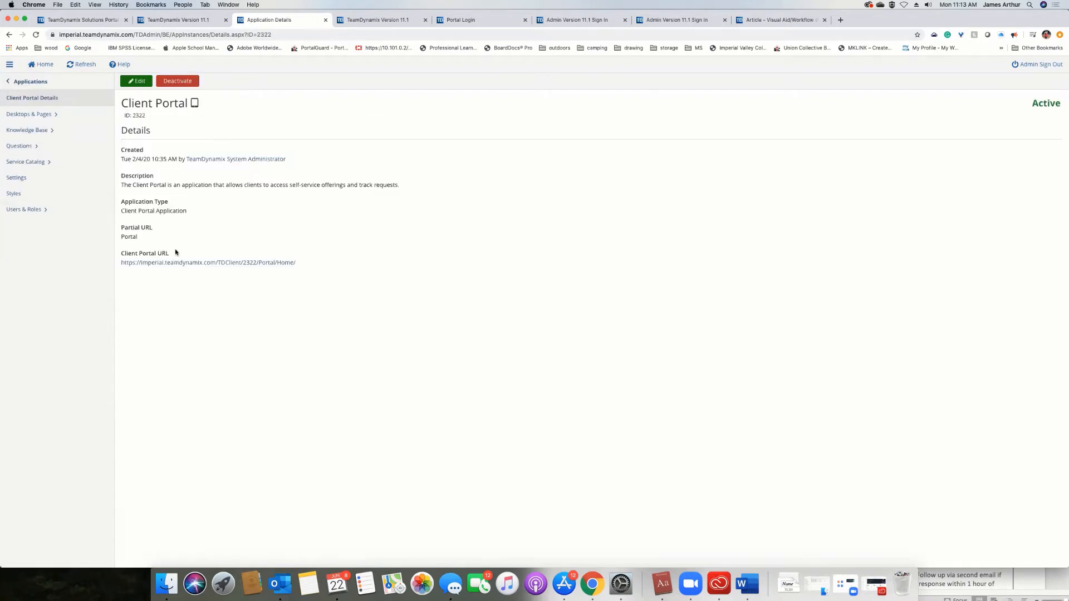
{"action": "left_click", "coordinate": [36, 162]}
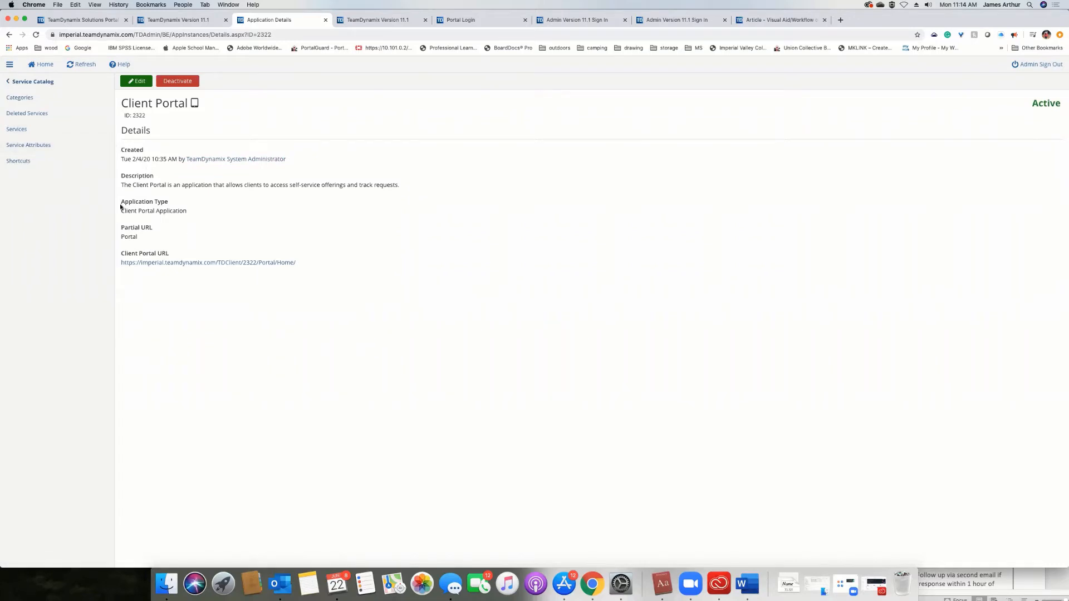
{"action": "left_click", "coordinate": [9, 100]}
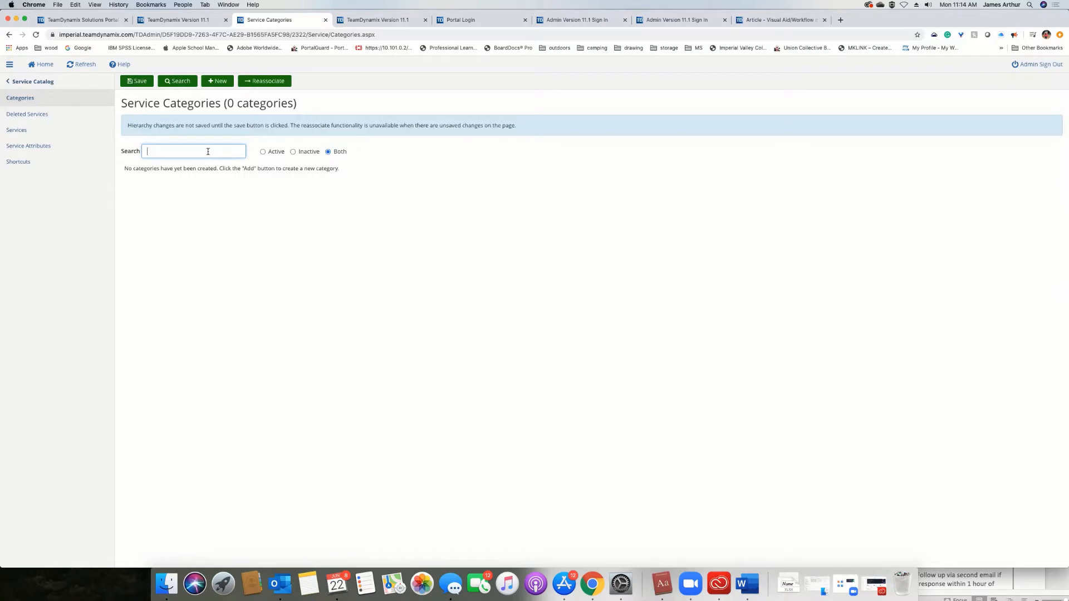
Create and save a new service category named "Project Management".
{"action": "left_click", "coordinate": [218, 82]}
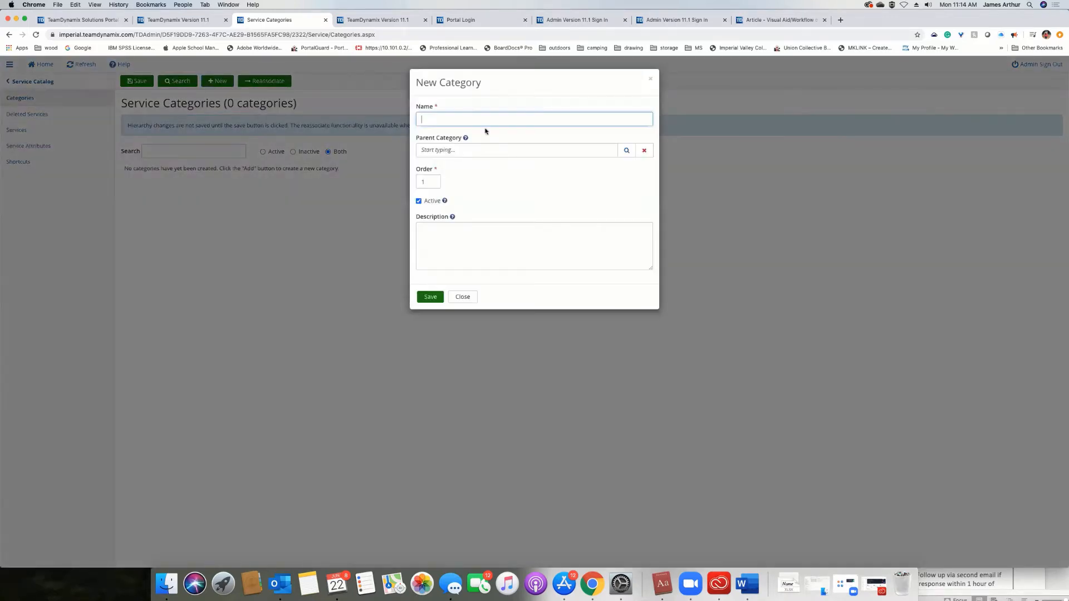
{"action": "left_click", "coordinate": [483, 118]}
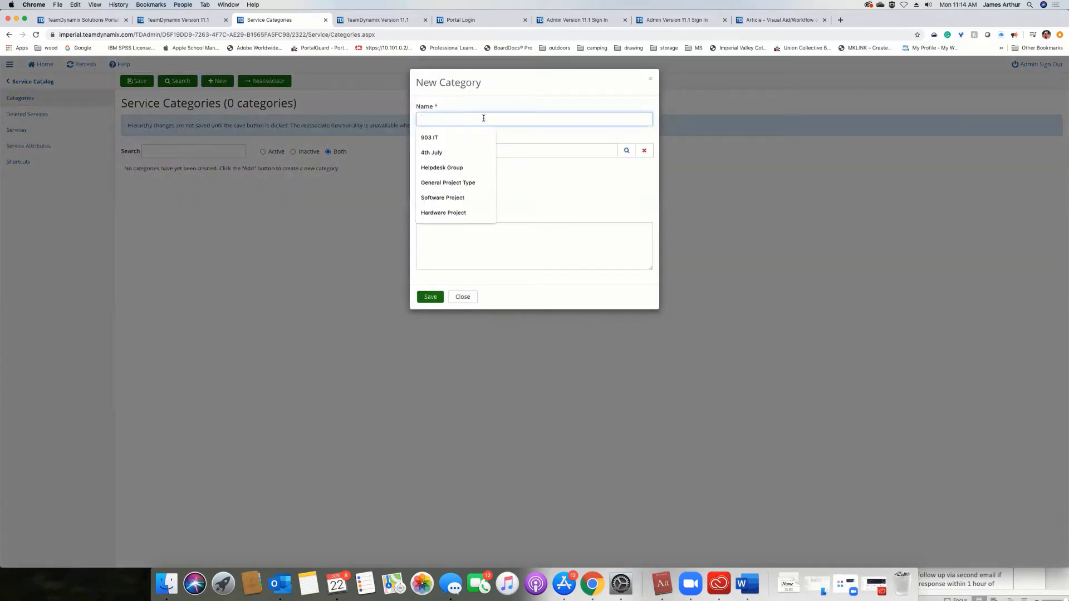
{"action": "left_click", "coordinate": [500, 97]}
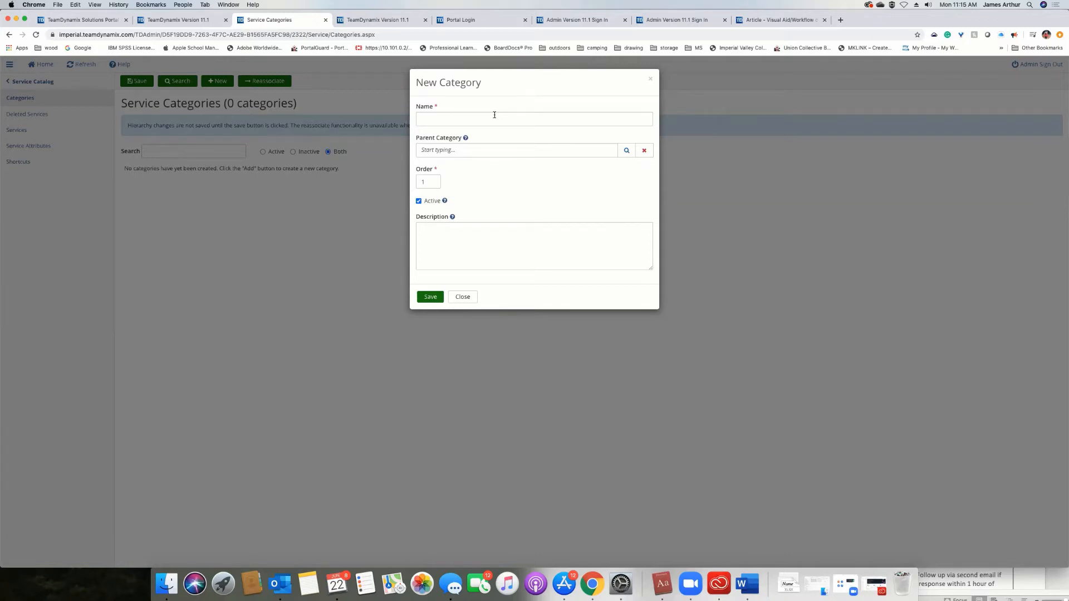
{"action": "left_click", "coordinate": [494, 115]}
{"action": "left_click", "coordinate": [490, 152]}
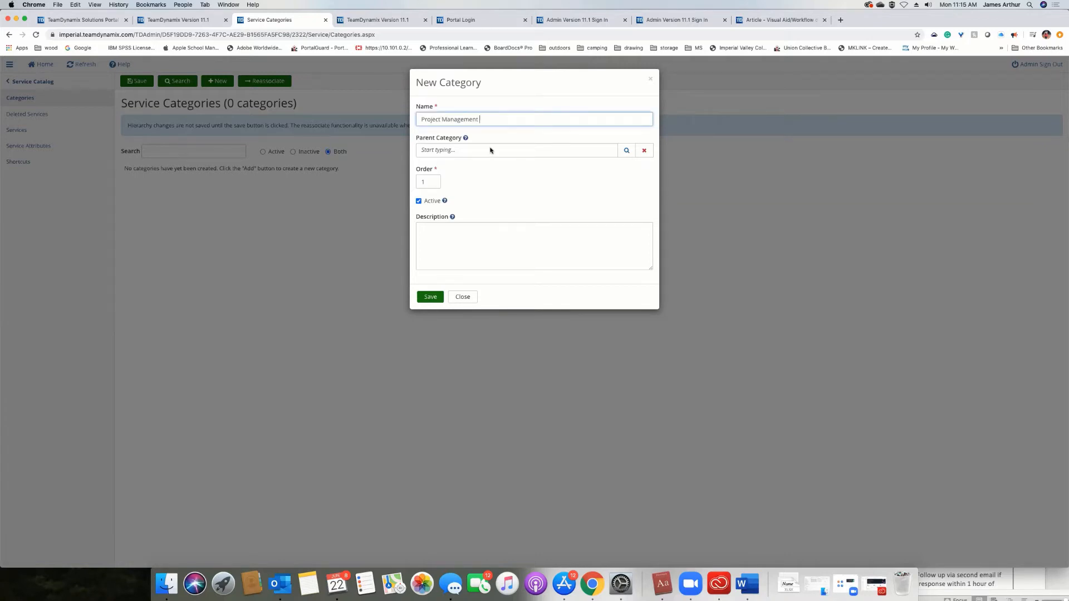
{"action": "left_click", "coordinate": [430, 297]}
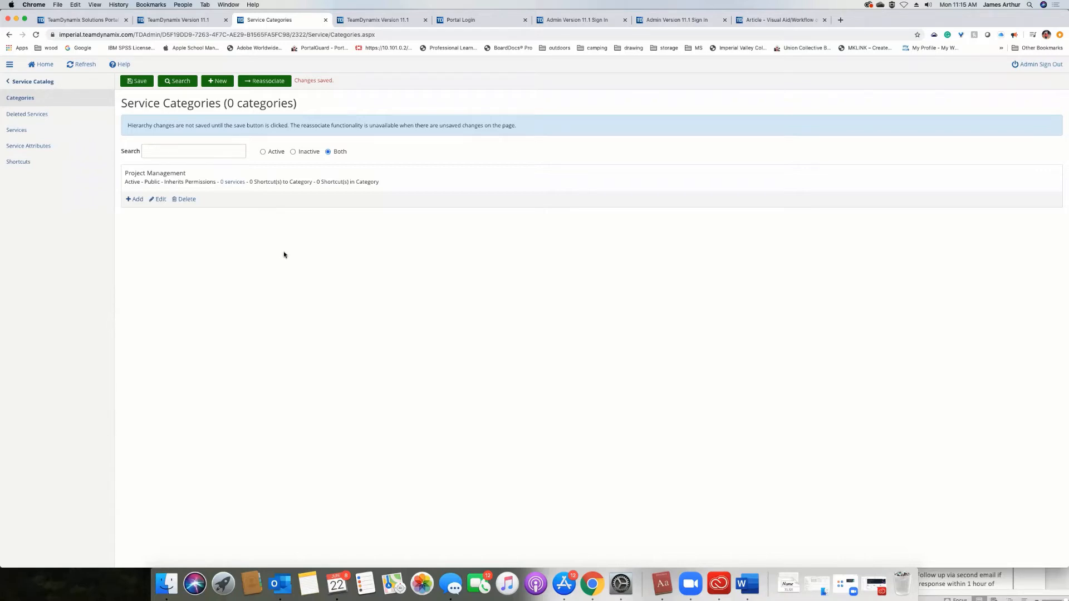
Start a new service named "Project Requests" and assign it to the Project Management category.
{"action": "left_click", "coordinate": [30, 132]}
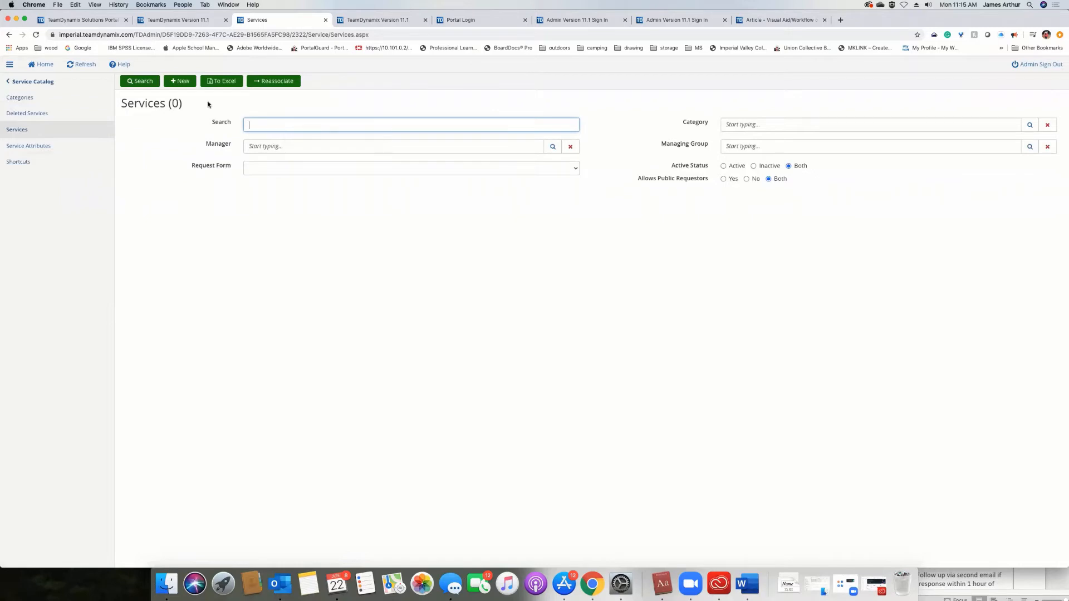
{"action": "left_click", "coordinate": [180, 81]}
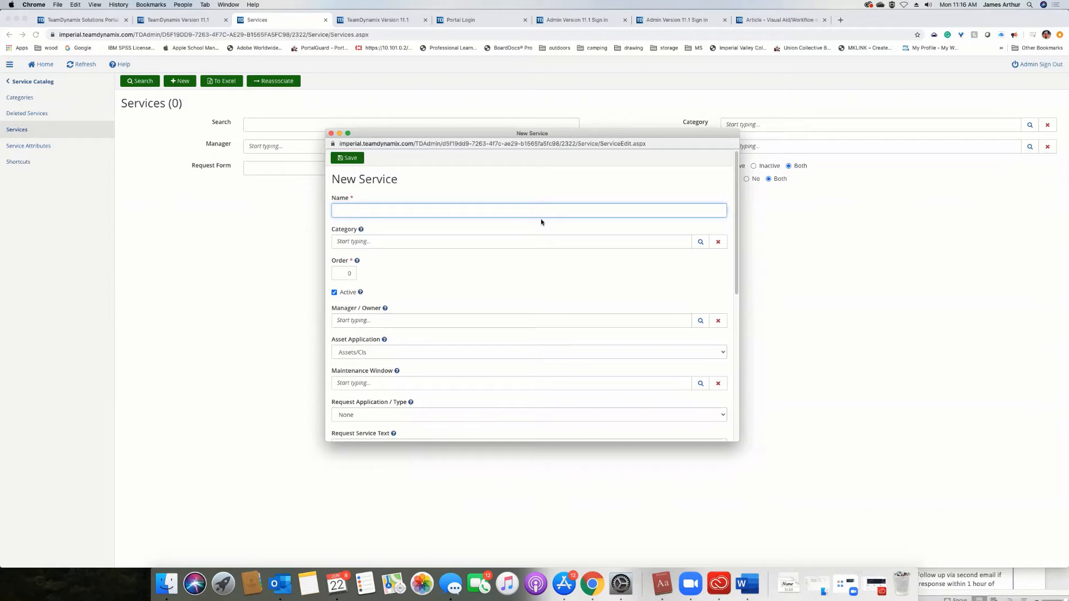
{"action": "type", "text": "Project Requests"}
{"action": "left_click", "coordinate": [490, 242]}
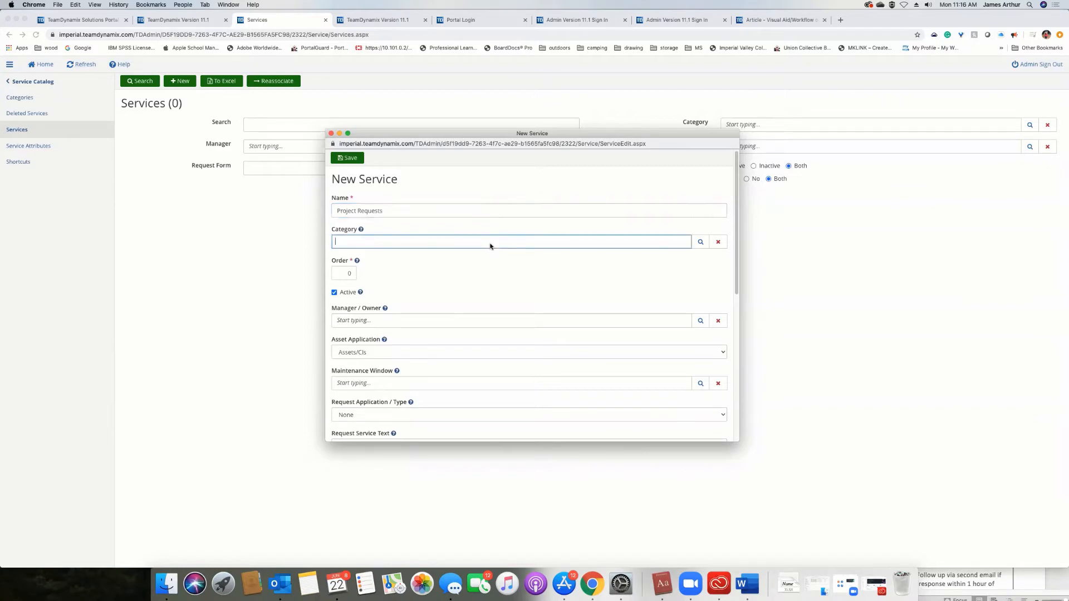
{"action": "left_click", "coordinate": [497, 274]}
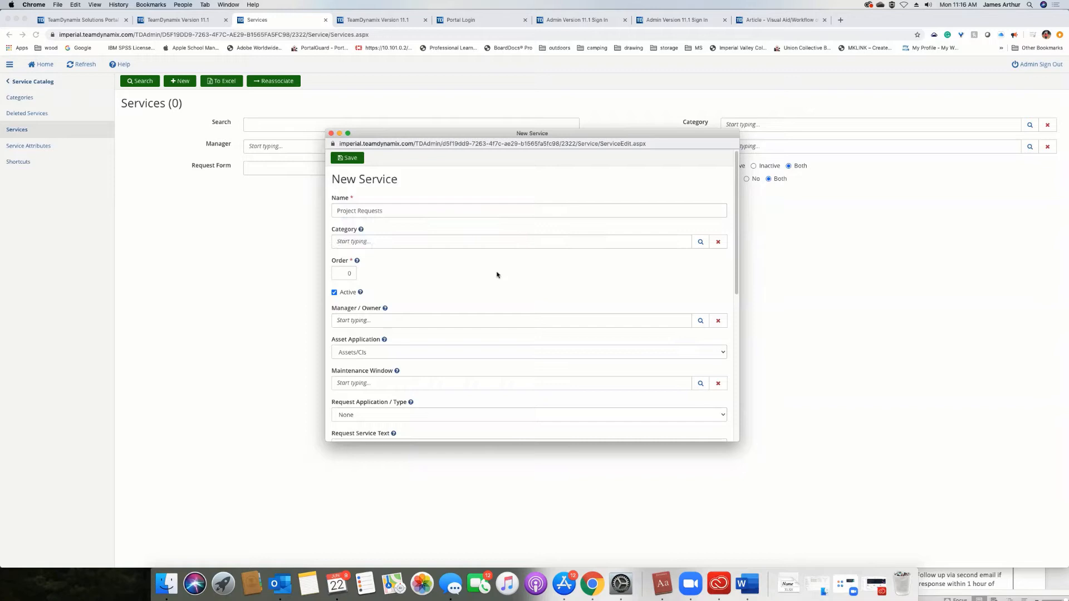
{"action": "left_click", "coordinate": [424, 243]}
{"action": "type", "text": "pr"}
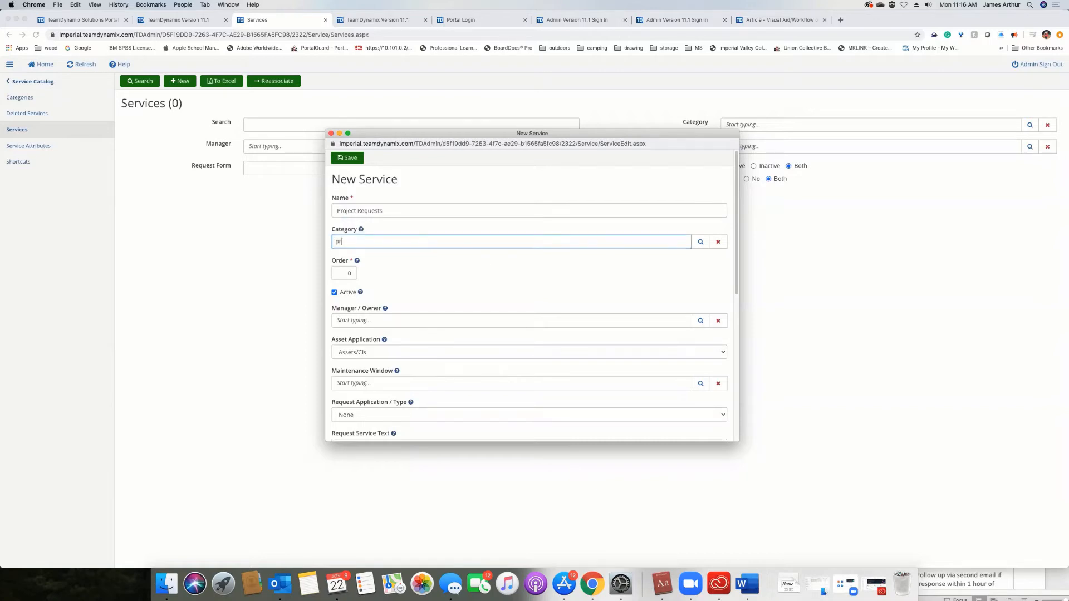
{"action": "left_click", "coordinate": [392, 259]}
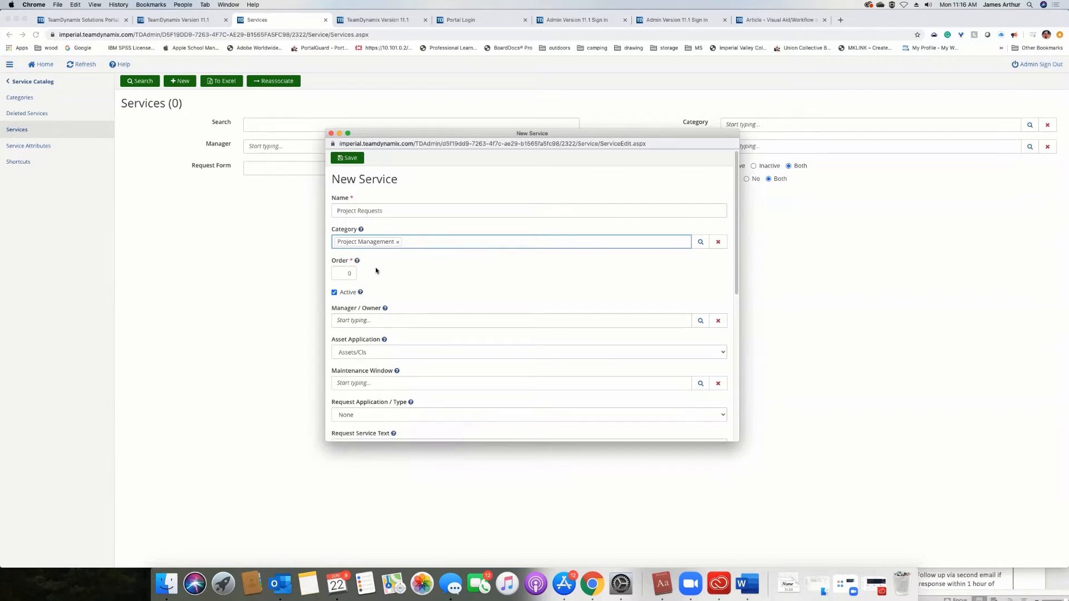
{"action": "left_click", "coordinate": [402, 322]}
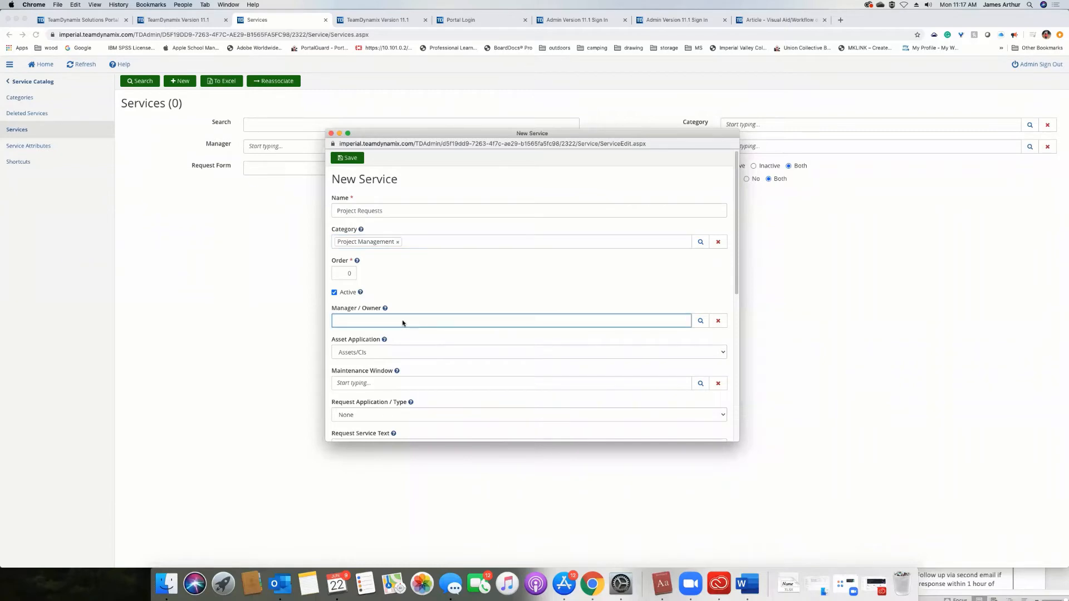
{"action": "type", "text": "Jeff"}
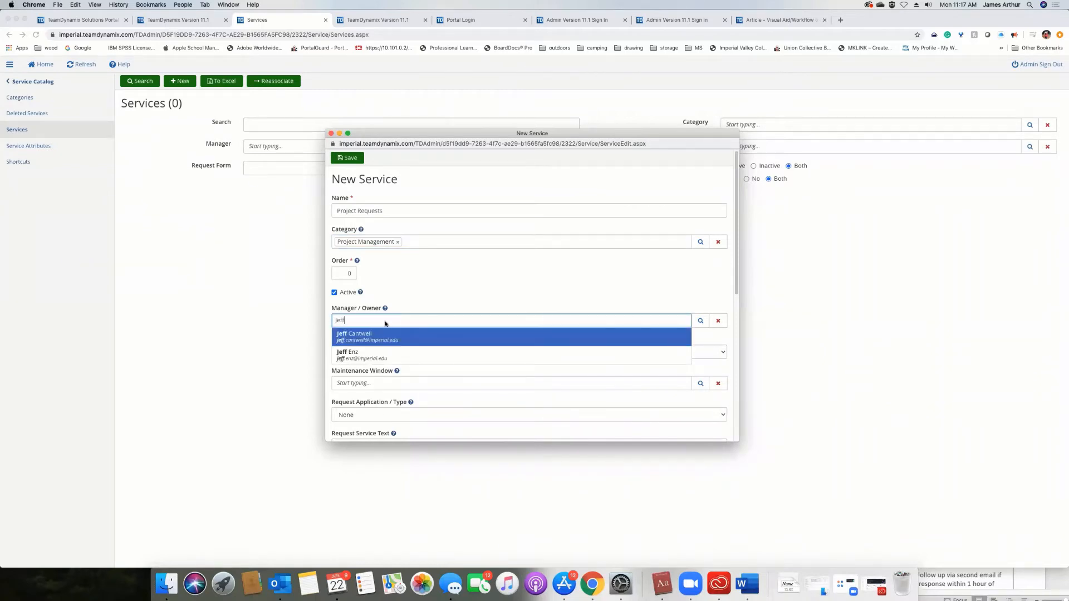
{"action": "left_click", "coordinate": [484, 289]}
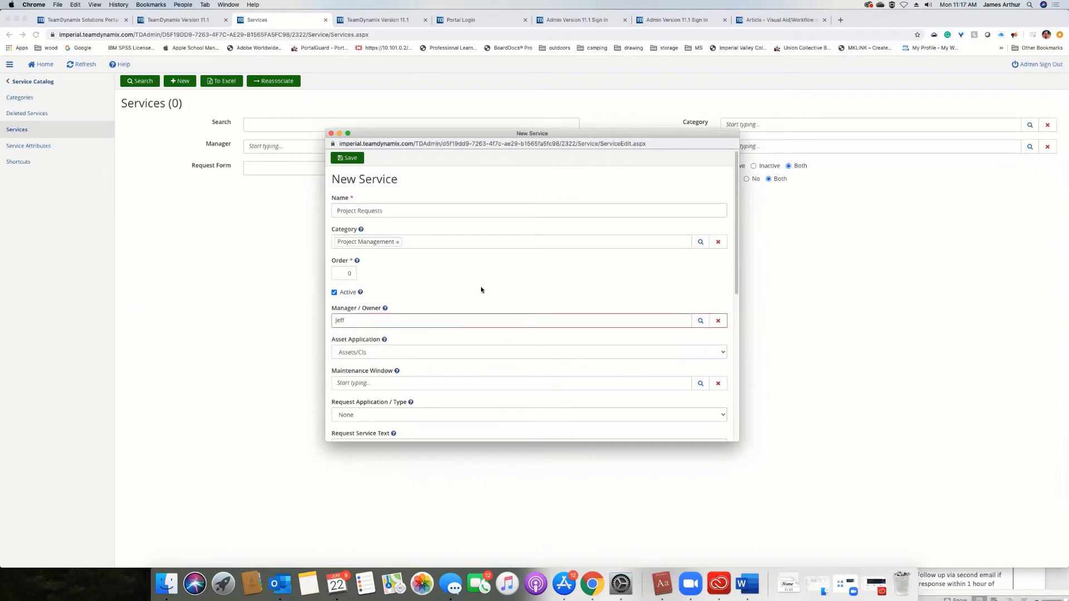
{"action": "left_click", "coordinate": [363, 322]}
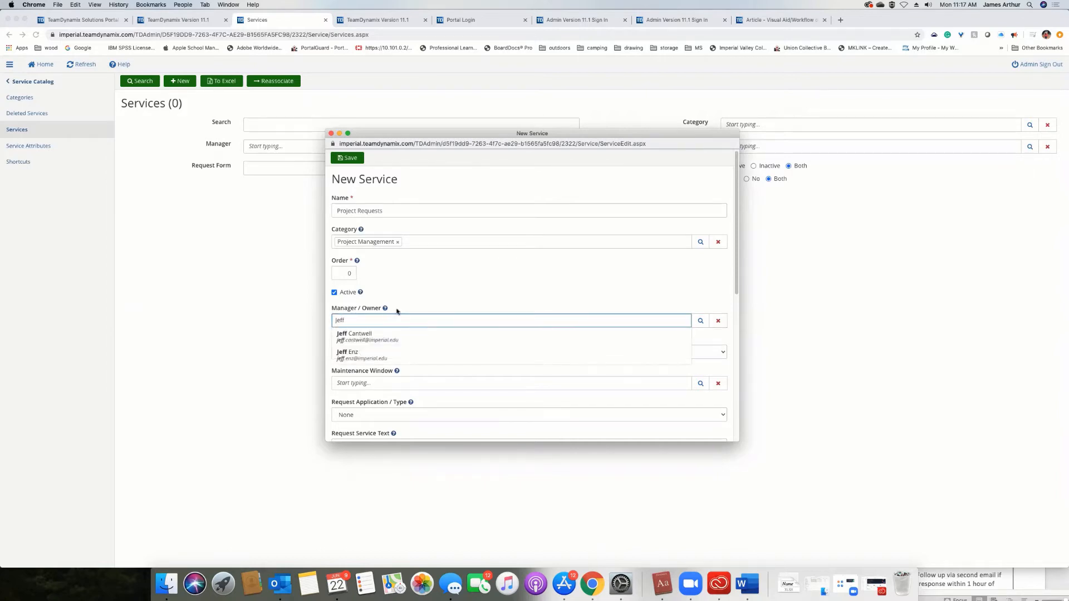
{"action": "key", "text": "BackSpace"}
{"action": "key", "text": "BackSpace"}
{"action": "key", "text": "BackSpace"}
{"action": "key", "text": "BackSpace"}
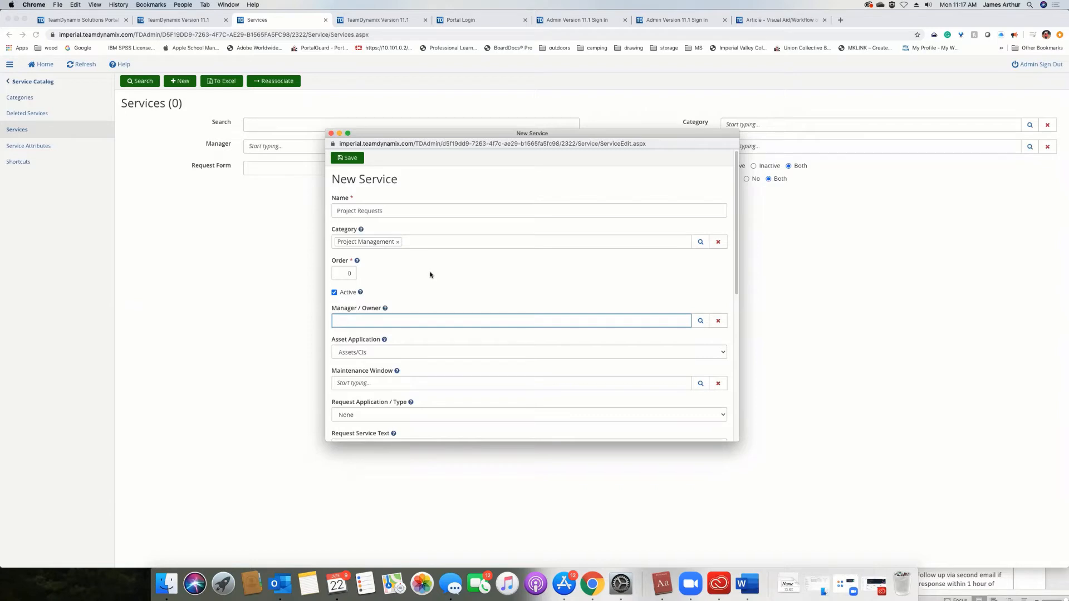
Read the help for Request Application / Type and set the new service's request application to Projects.
{"action": "scroll", "coordinate": [430, 275], "scroll_direction": "down", "scroll_amount": 3}
{"action": "scroll", "coordinate": [413, 292], "scroll_direction": "up", "scroll_amount": 3}
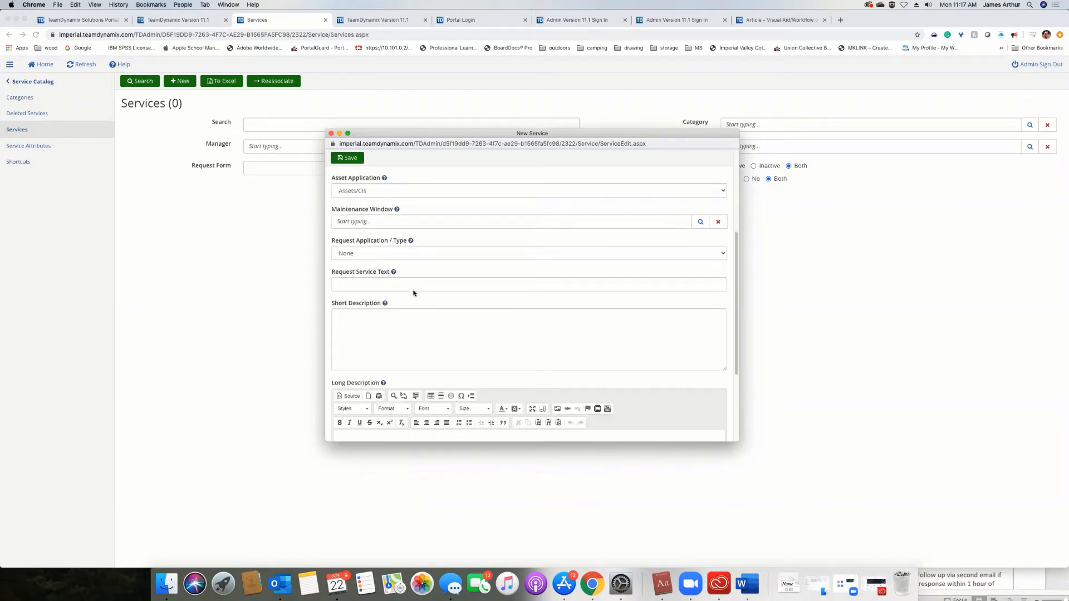
{"action": "scroll", "coordinate": [413, 290], "scroll_direction": "up", "scroll_amount": 2}
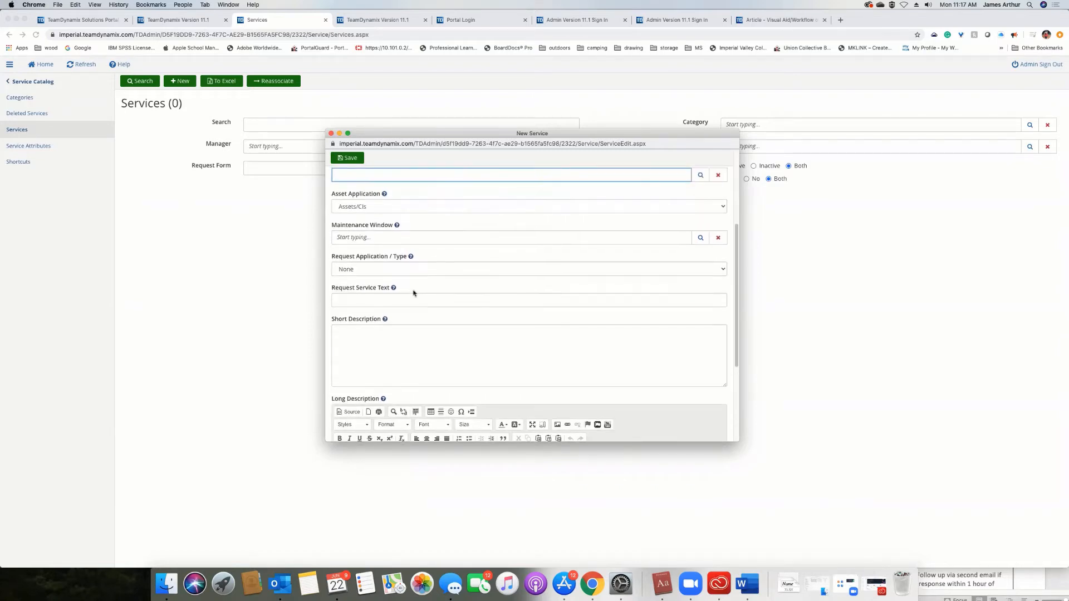
{"action": "scroll", "coordinate": [413, 293], "scroll_direction": "up", "scroll_amount": 2}
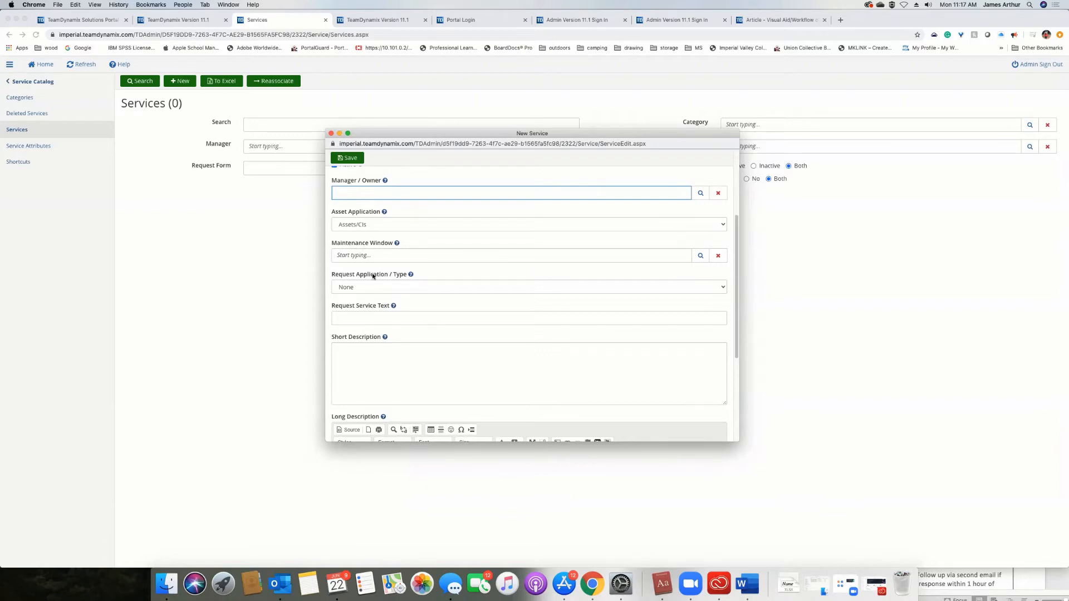
{"action": "left_click", "coordinate": [410, 275]}
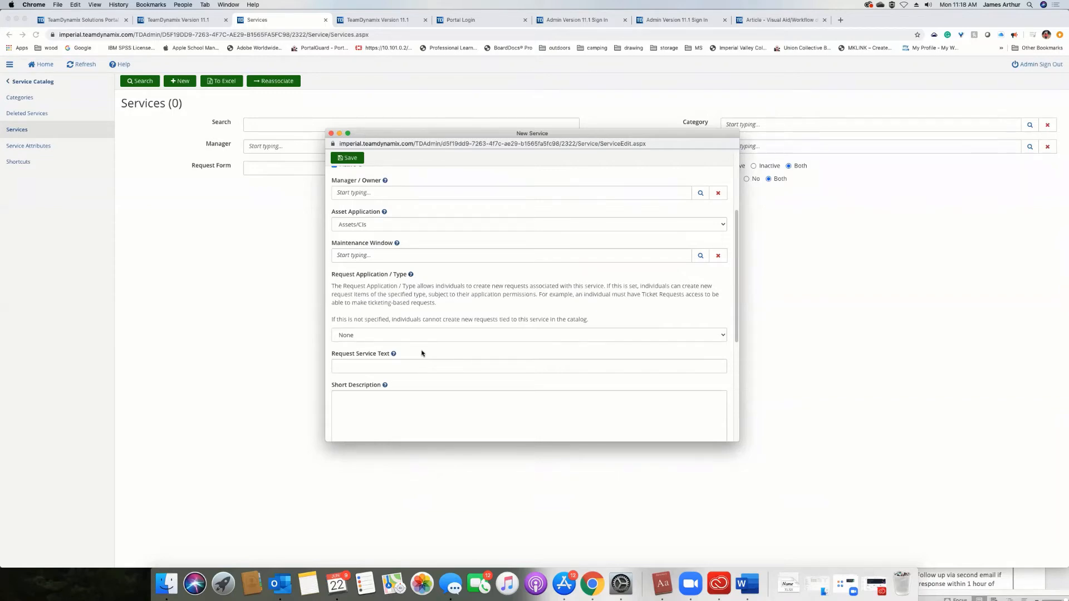
{"action": "left_click", "coordinate": [395, 336]}
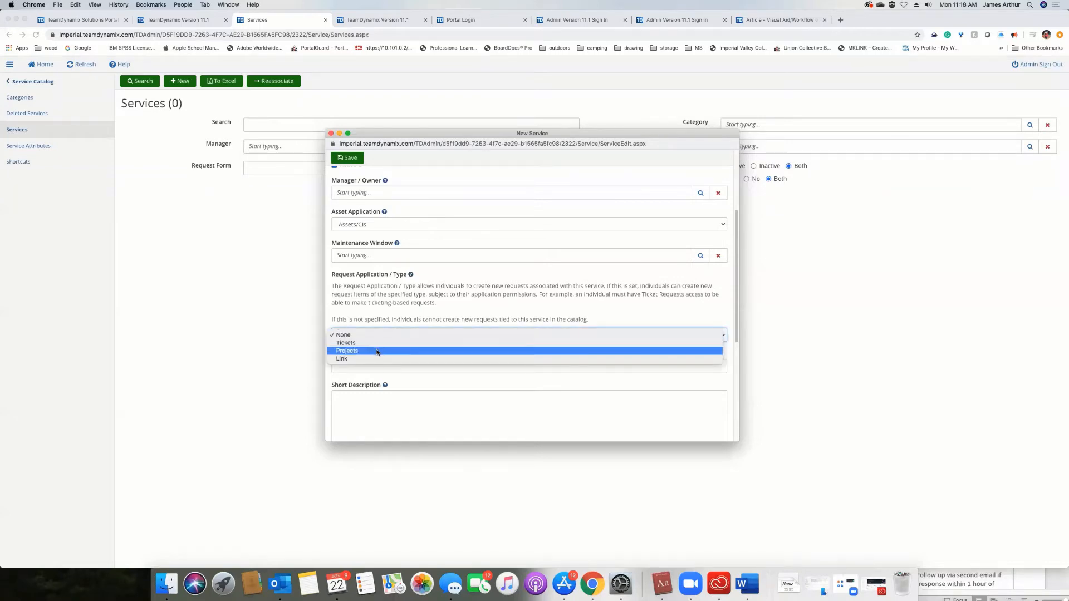
{"action": "left_click", "coordinate": [377, 351]}
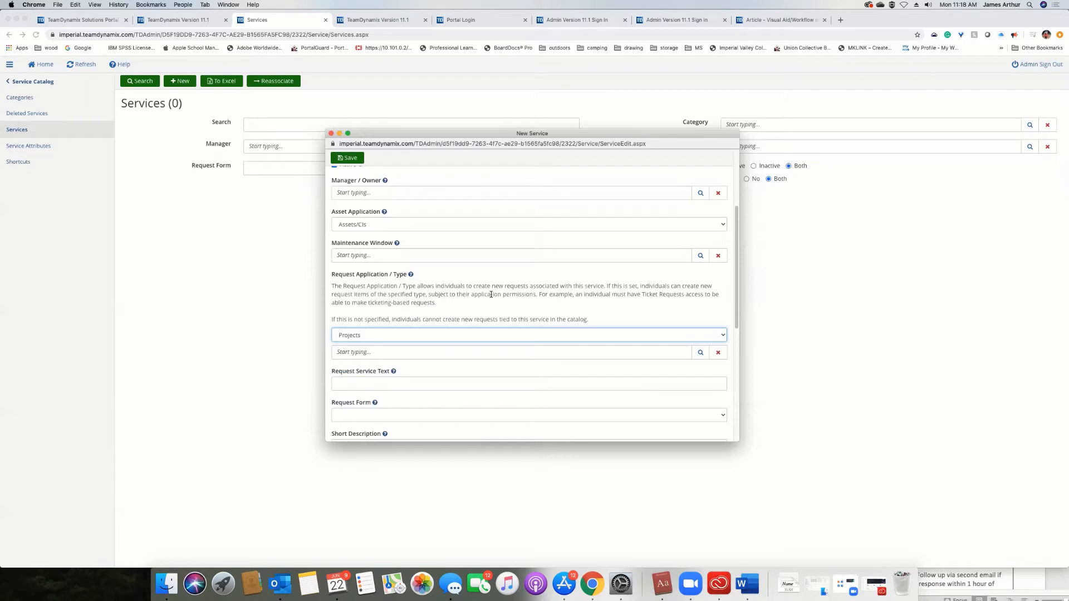
Choose "General / General Project Type" as the project type for the service's requests.
{"action": "scroll", "coordinate": [484, 304], "scroll_direction": "down", "scroll_amount": 3}
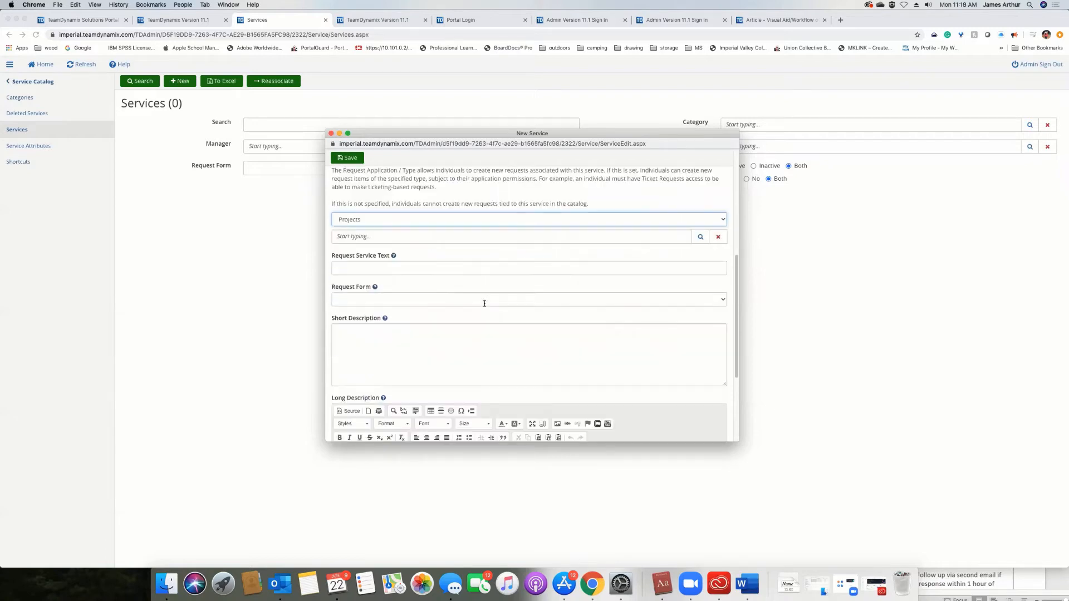
{"action": "left_click", "coordinate": [389, 239]}
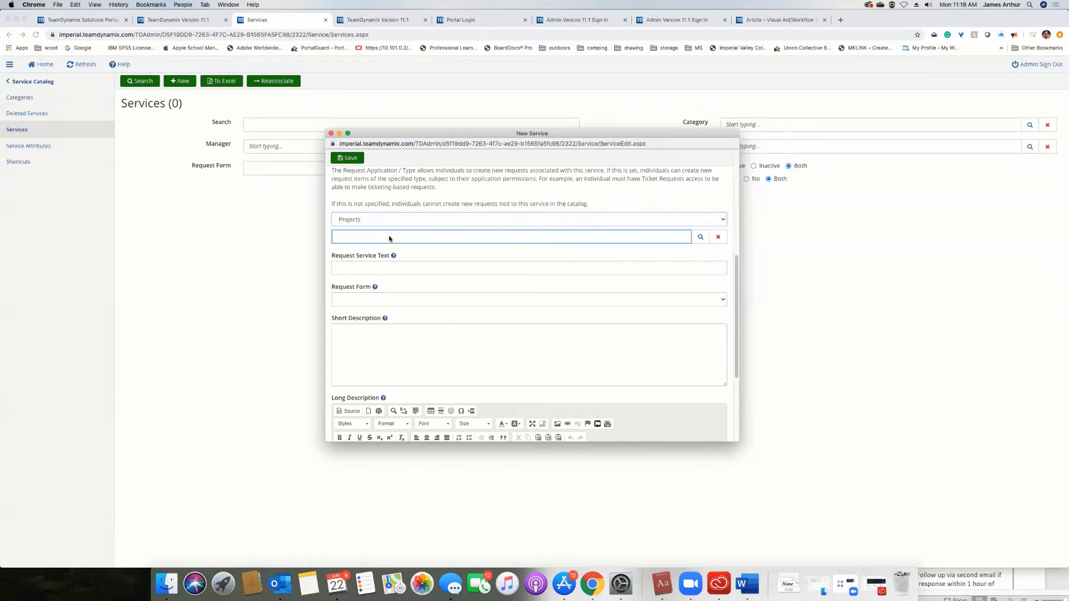
{"action": "type", "text": "pr"}
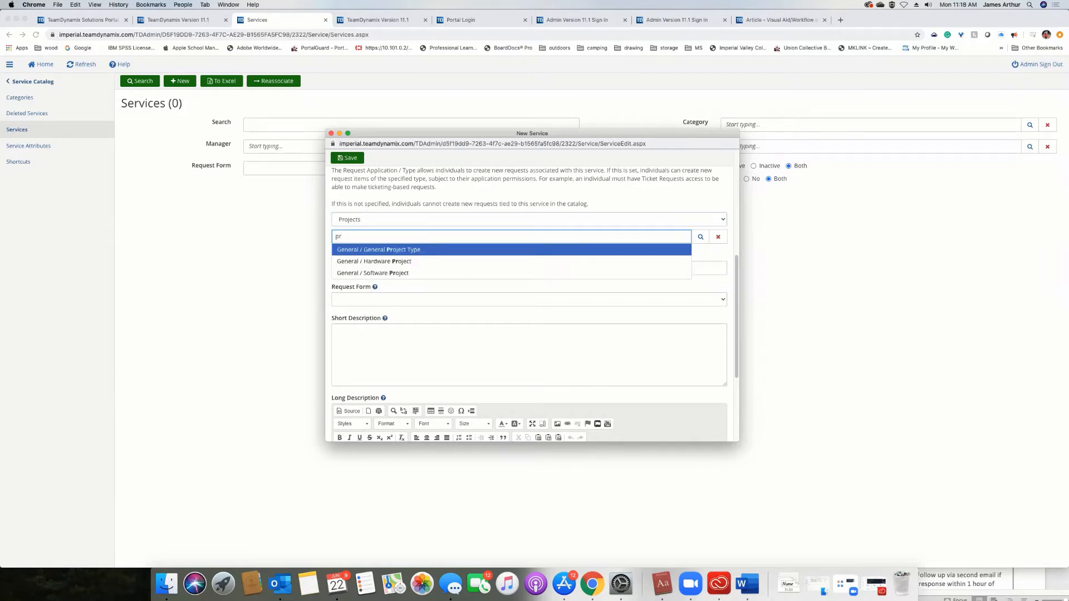
{"action": "left_click", "coordinate": [395, 249]}
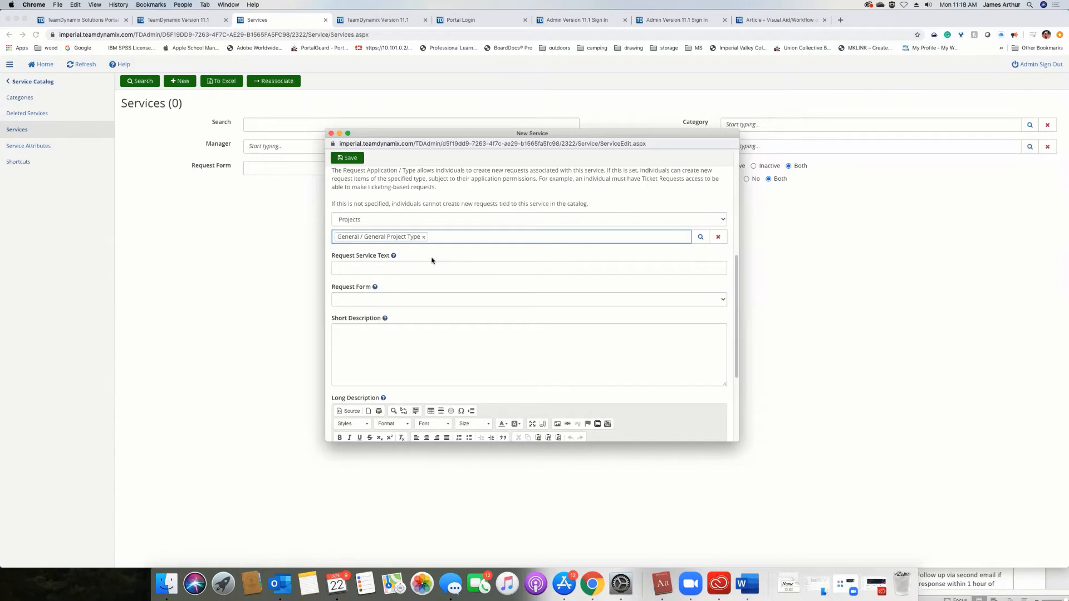
Show the help for Request Service Text and set that text to "Submit a Project Request".
{"action": "left_click", "coordinate": [393, 256]}
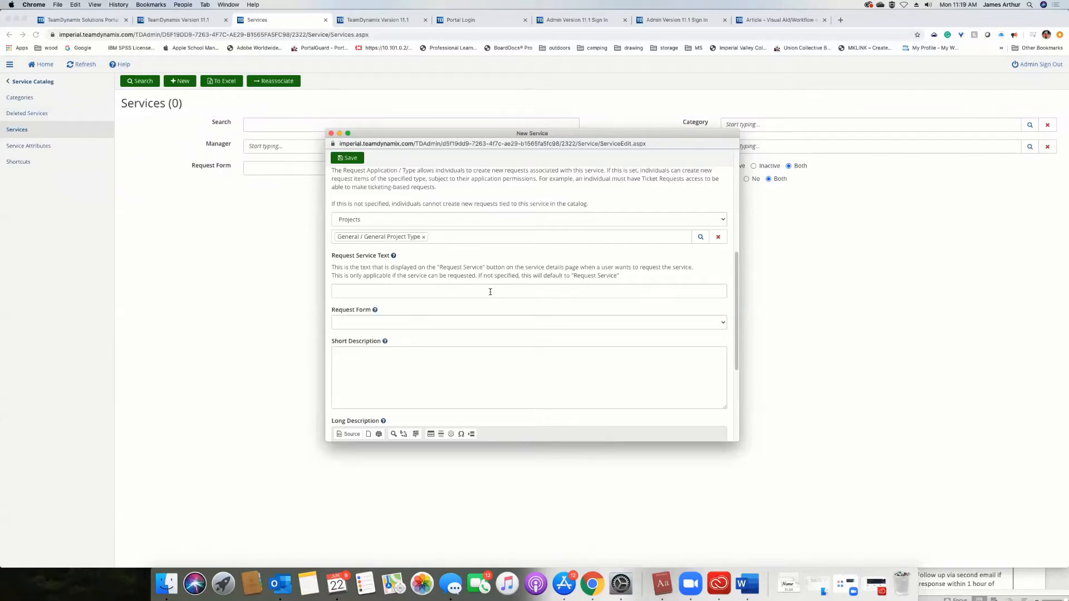
{"action": "left_click", "coordinate": [490, 292]}
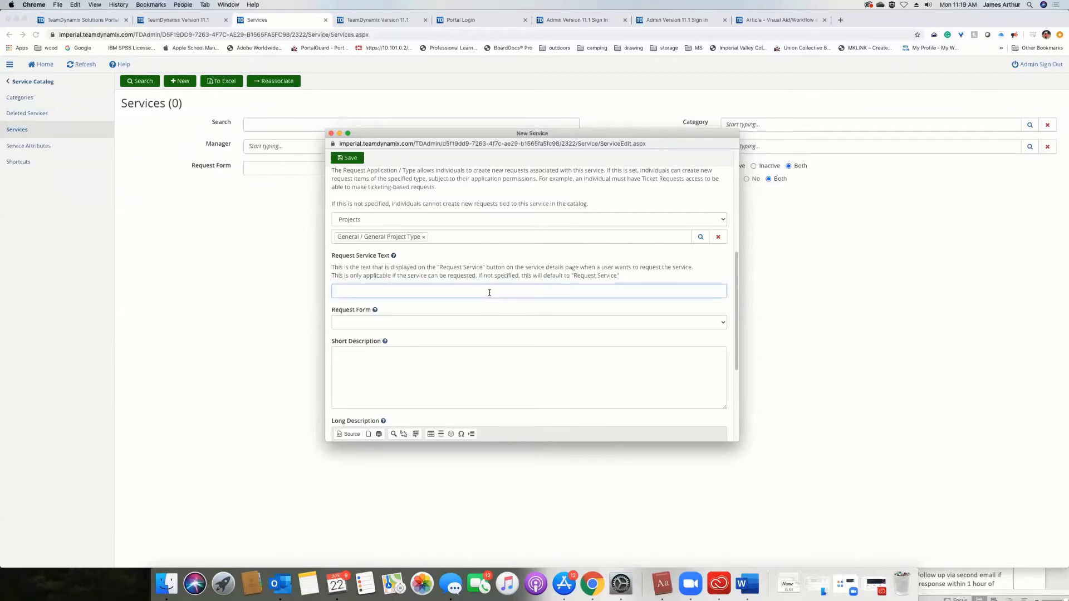
{"action": "type", "text": "Submit a Project request"}
{"action": "key", "text": "BackSpace"}
{"action": "type", "text": "R"}
Check which request forms are available and show the help for the service's short description.
{"action": "left_click", "coordinate": [408, 324]}
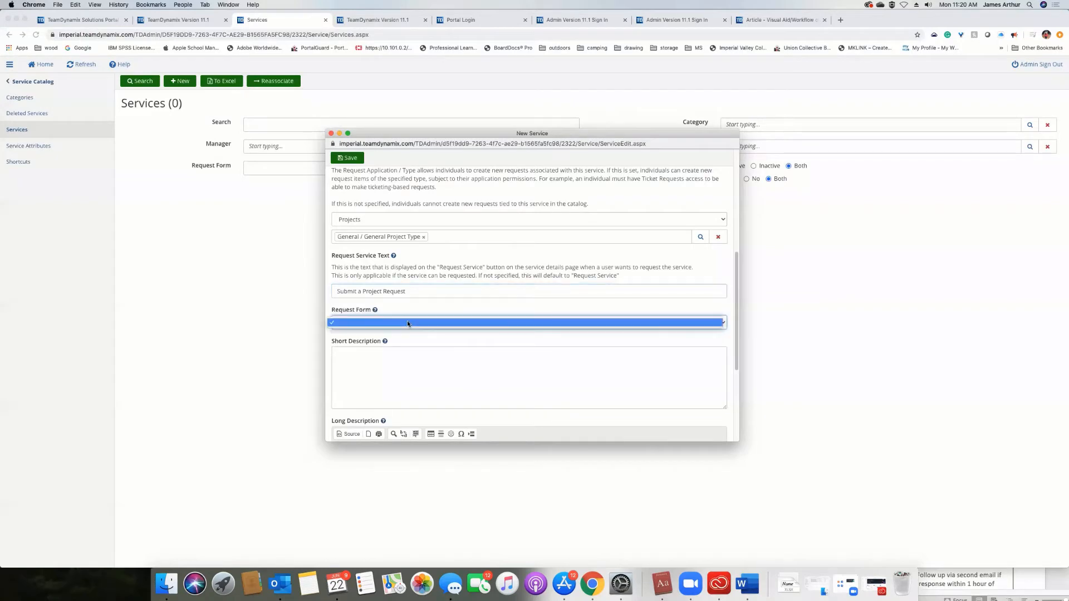
{"action": "left_click", "coordinate": [408, 323]}
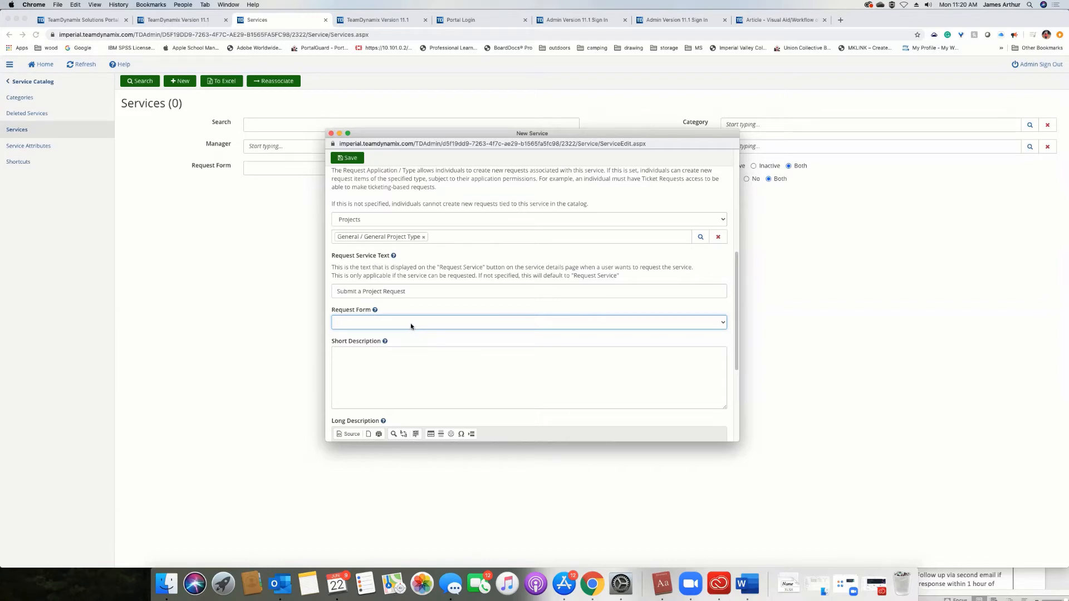
{"action": "left_click", "coordinate": [384, 342]}
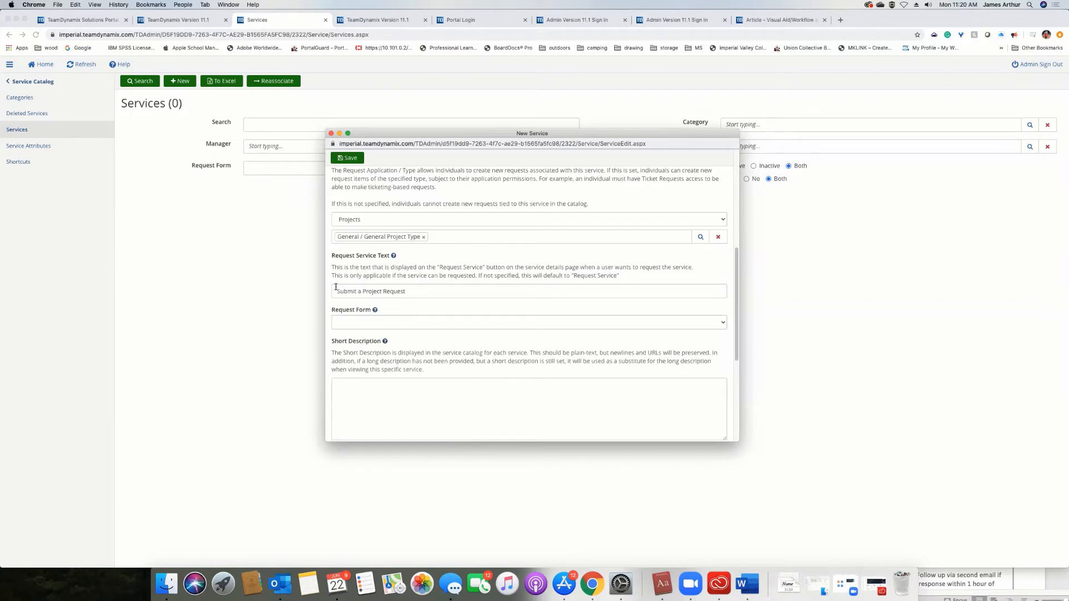
Enter "This is the short description" as the new service's short description, leaving the request form blank.
{"action": "left_click", "coordinate": [544, 399]}
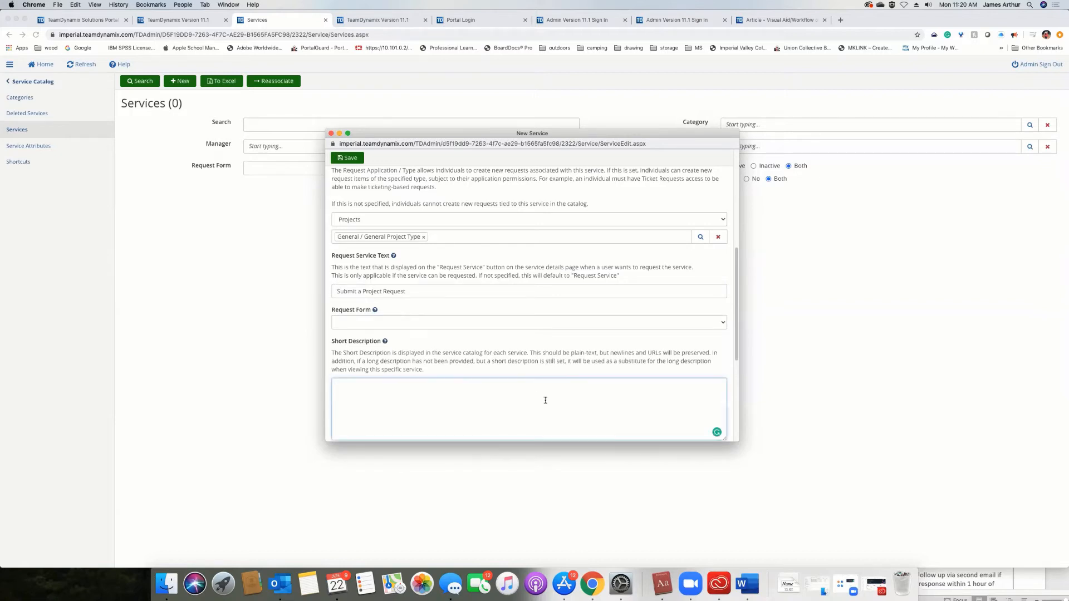
{"action": "left_click", "coordinate": [423, 323]}
{"action": "left_click", "coordinate": [457, 323]}
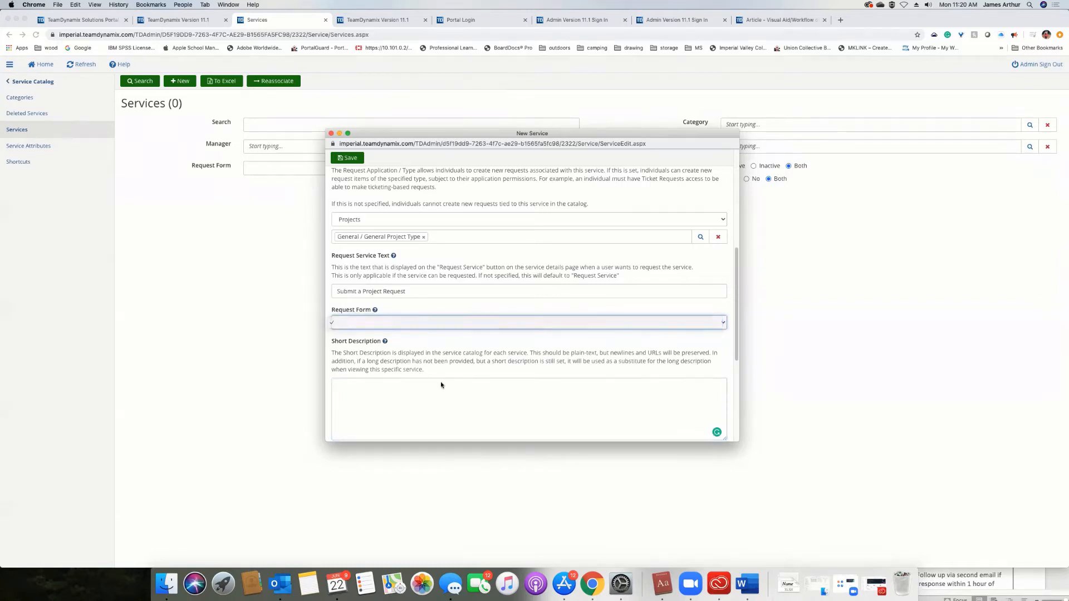
{"action": "left_click", "coordinate": [441, 383]}
{"action": "type", "text": "This the short description"}
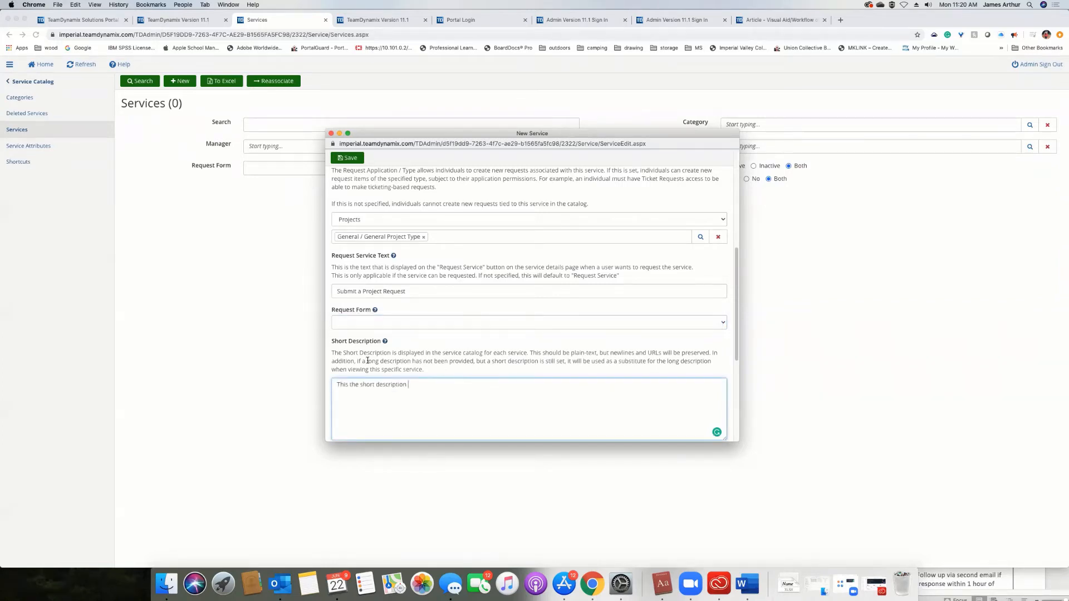
{"action": "left_click", "coordinate": [348, 384]}
{"action": "type", "text": "is"}
Enter "This is the long description" as the service's long description and show the help for that field.
{"action": "scroll", "coordinate": [446, 384], "scroll_direction": "down", "scroll_amount": 5}
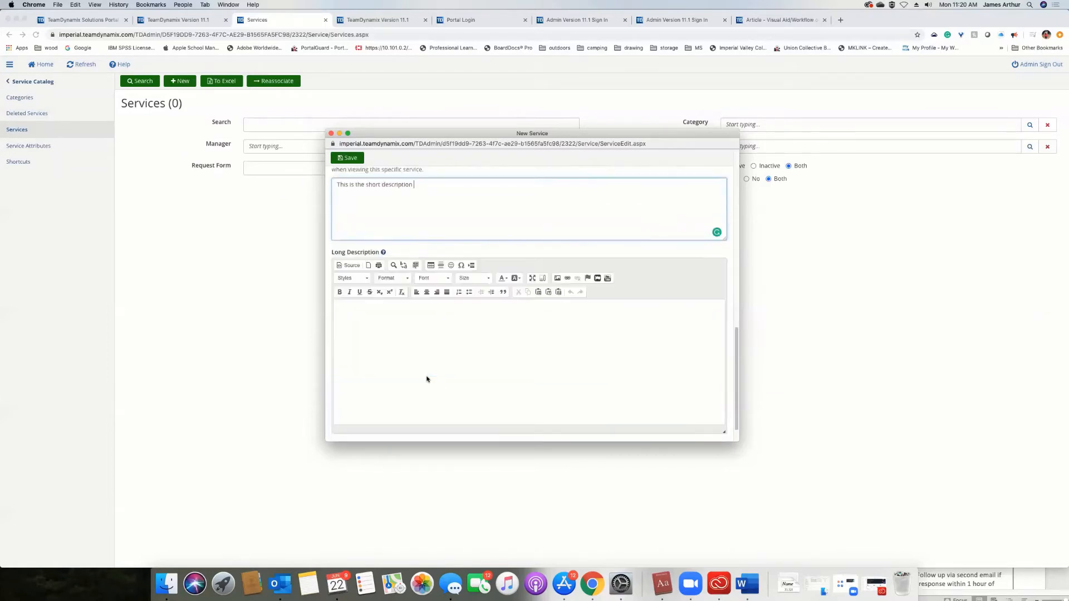
{"action": "left_click", "coordinate": [426, 375]}
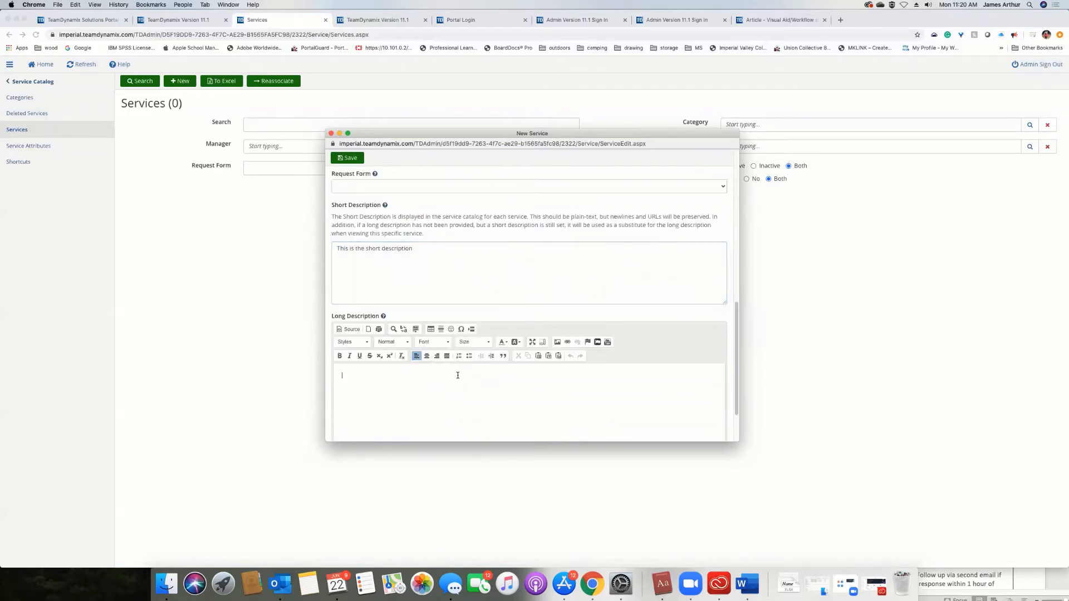
{"action": "type", "text": "This is the long description"}
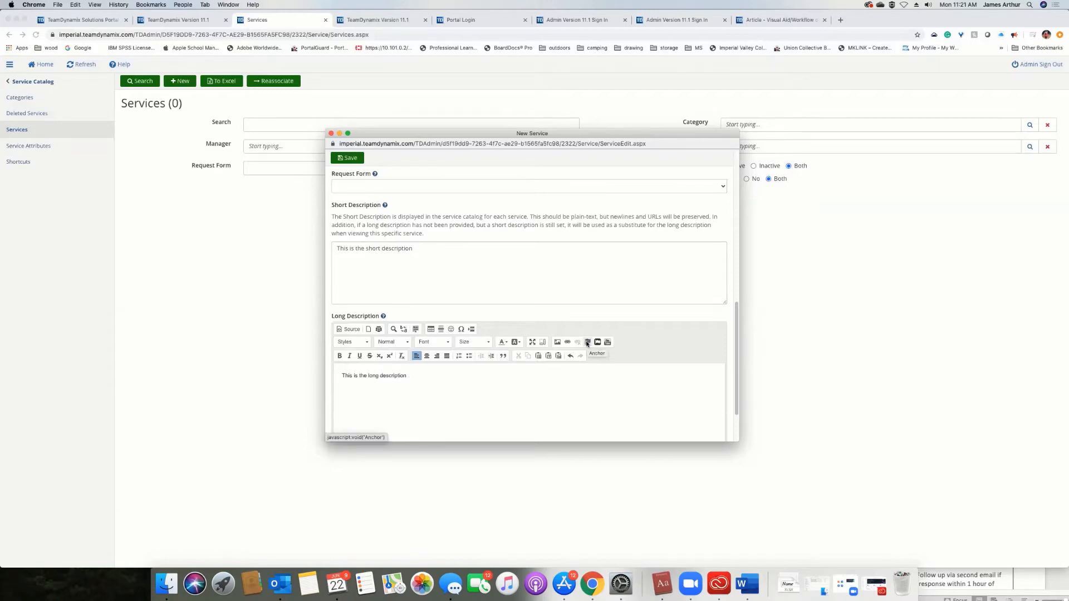
{"action": "left_click", "coordinate": [383, 316]}
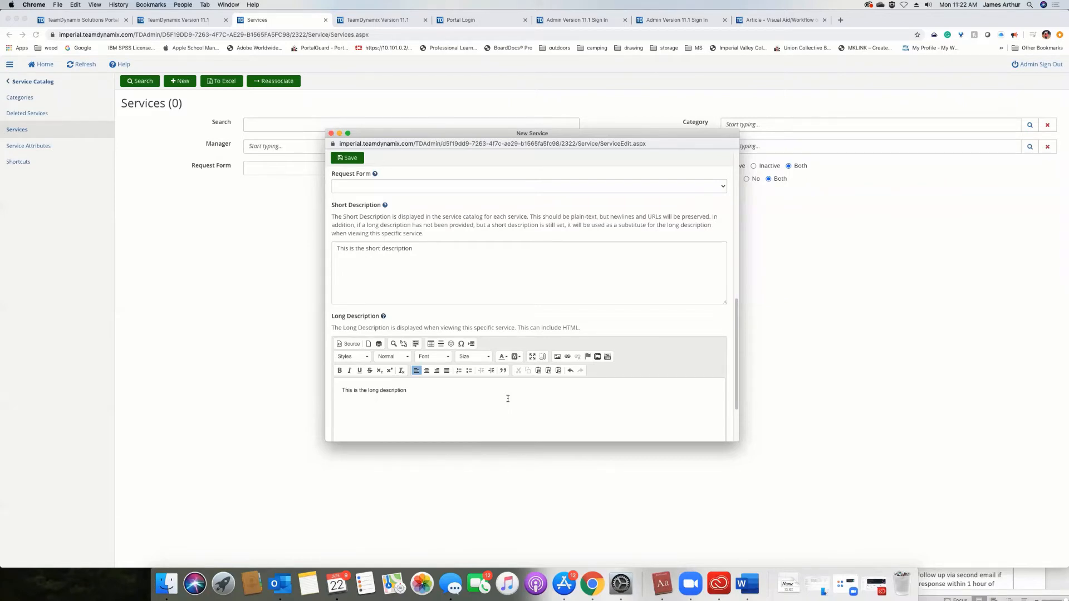
Save the new Project Requests service, checking the help for its order, and reload the services list.
{"action": "left_click", "coordinate": [347, 157]}
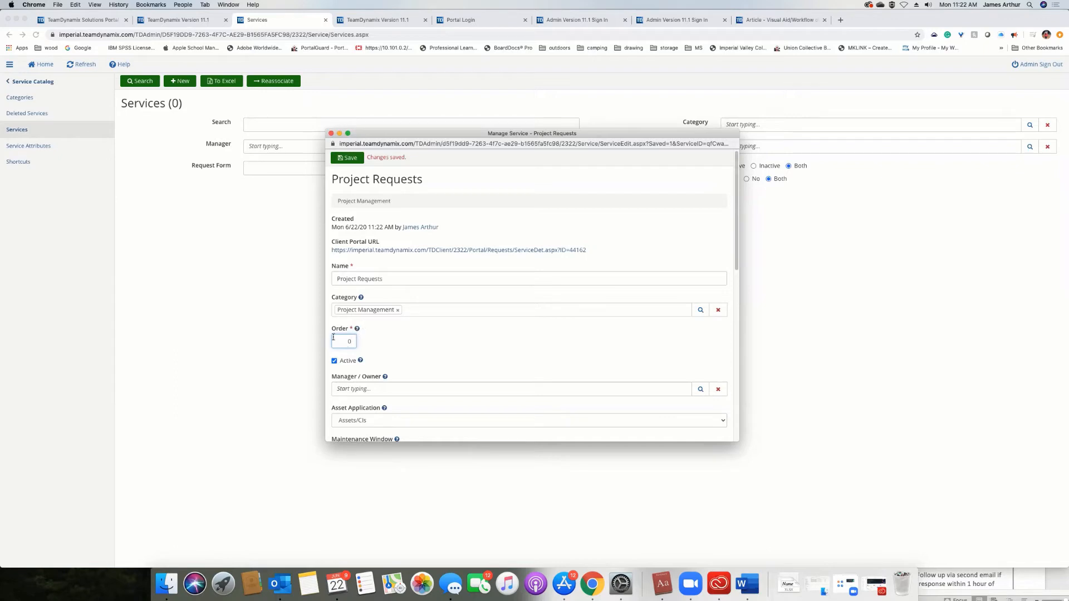
{"action": "left_click", "coordinate": [357, 330]}
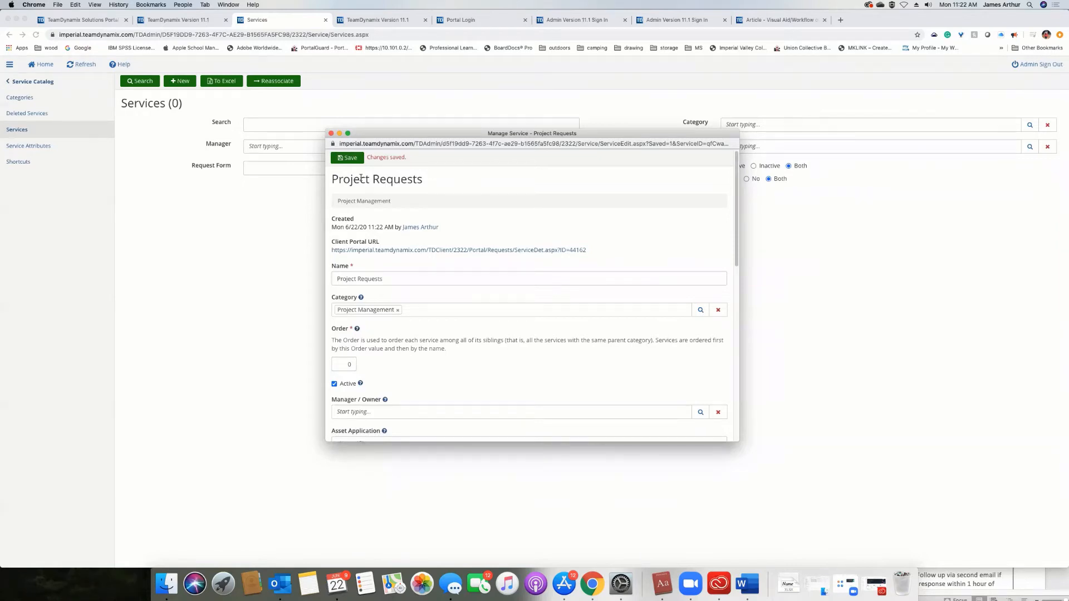
{"action": "left_click", "coordinate": [332, 134]}
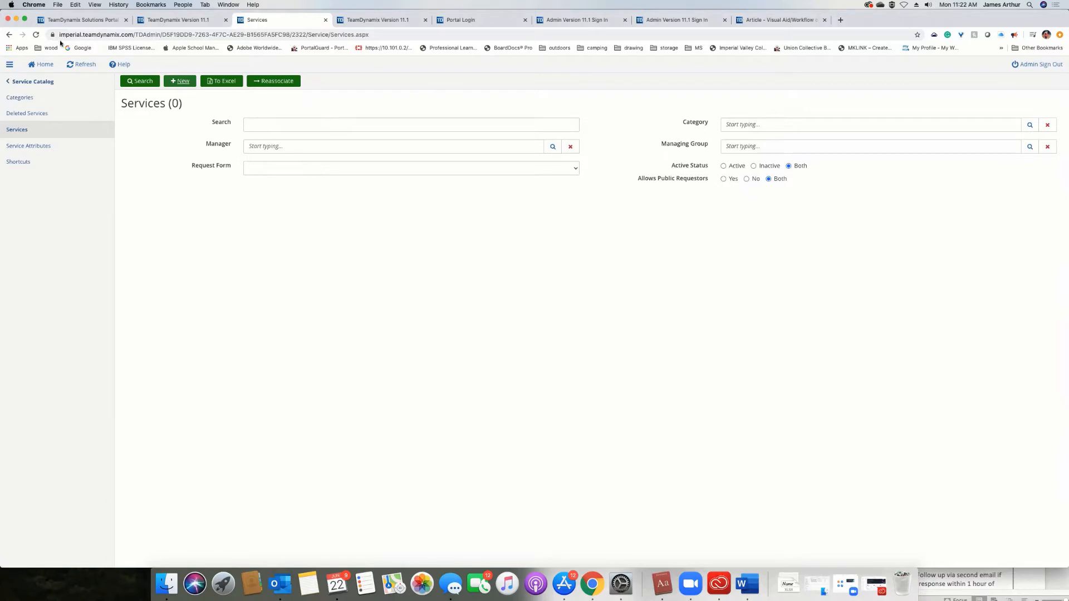
{"action": "left_click", "coordinate": [36, 35]}
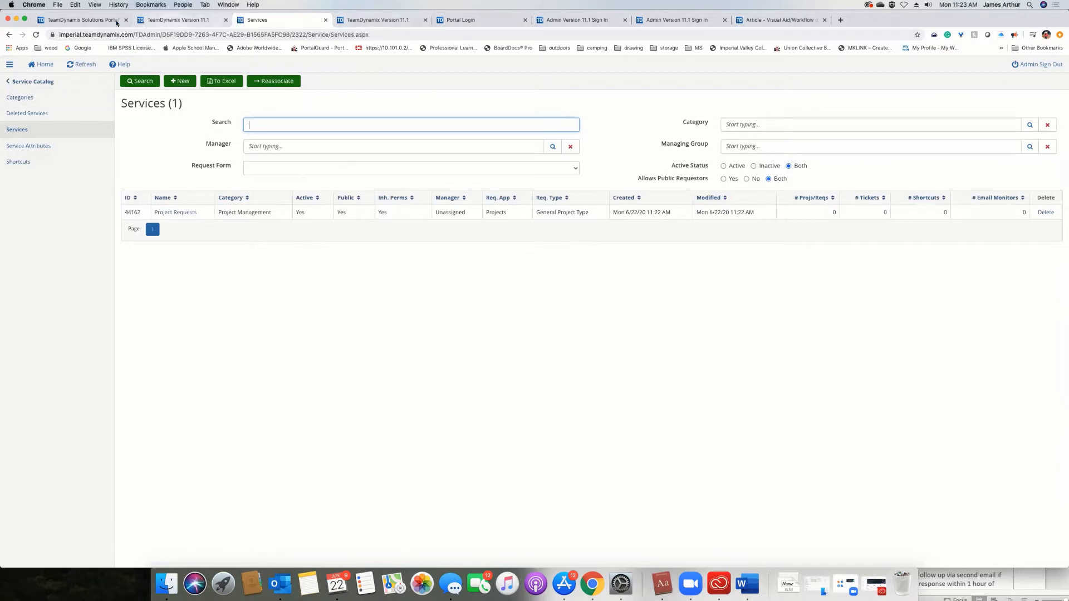
Switch to the TeamDynamix desktop and open the Client Portal from its list of applications.
{"action": "left_click", "coordinate": [178, 20]}
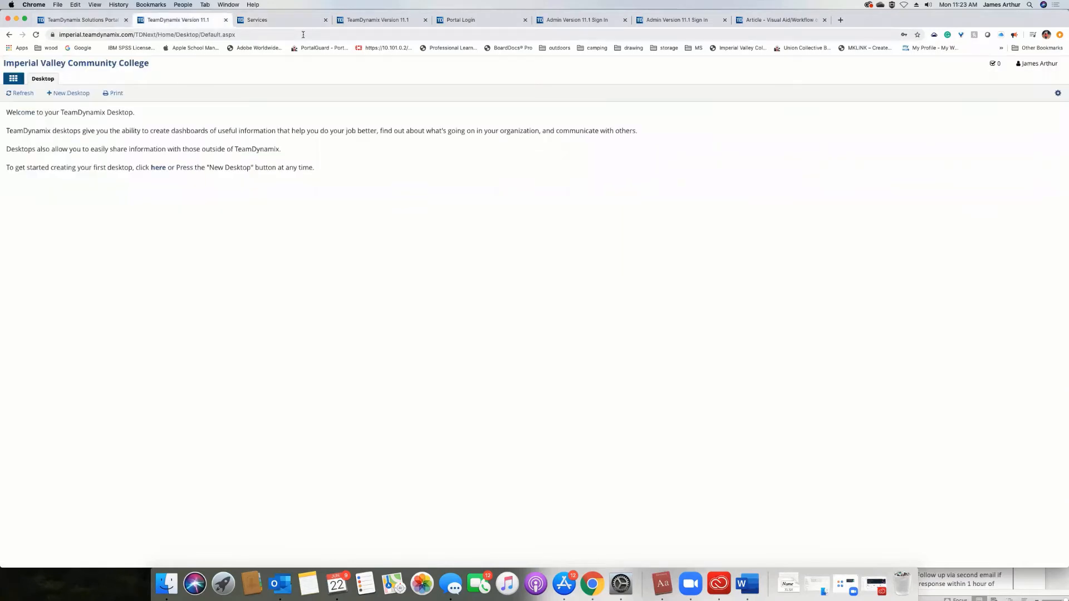
{"action": "left_click", "coordinate": [25, 94]}
{"action": "left_click", "coordinate": [13, 79]}
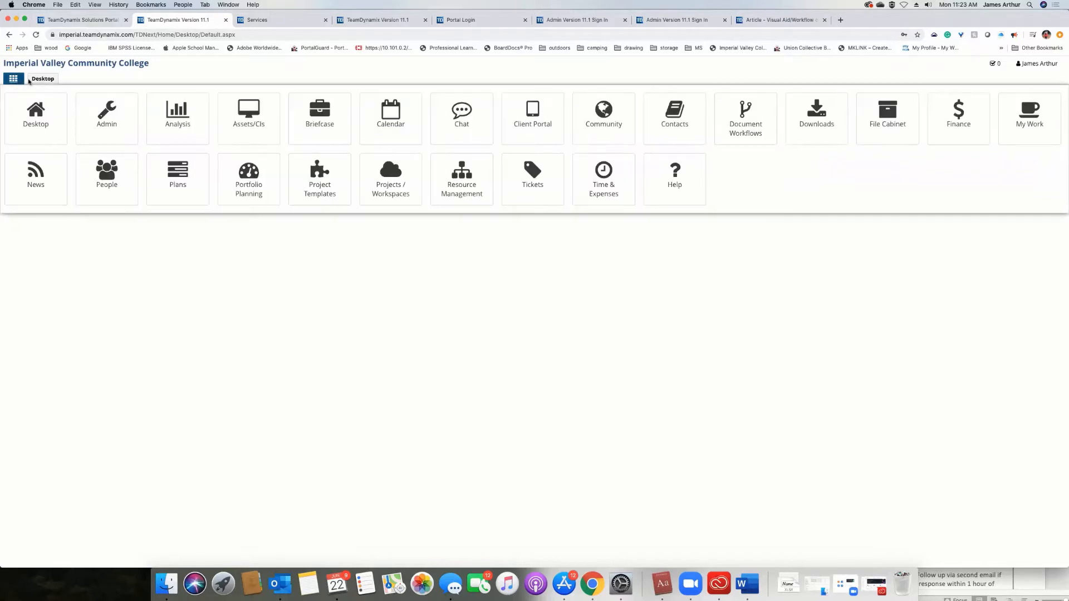
{"action": "left_click", "coordinate": [384, 283]}
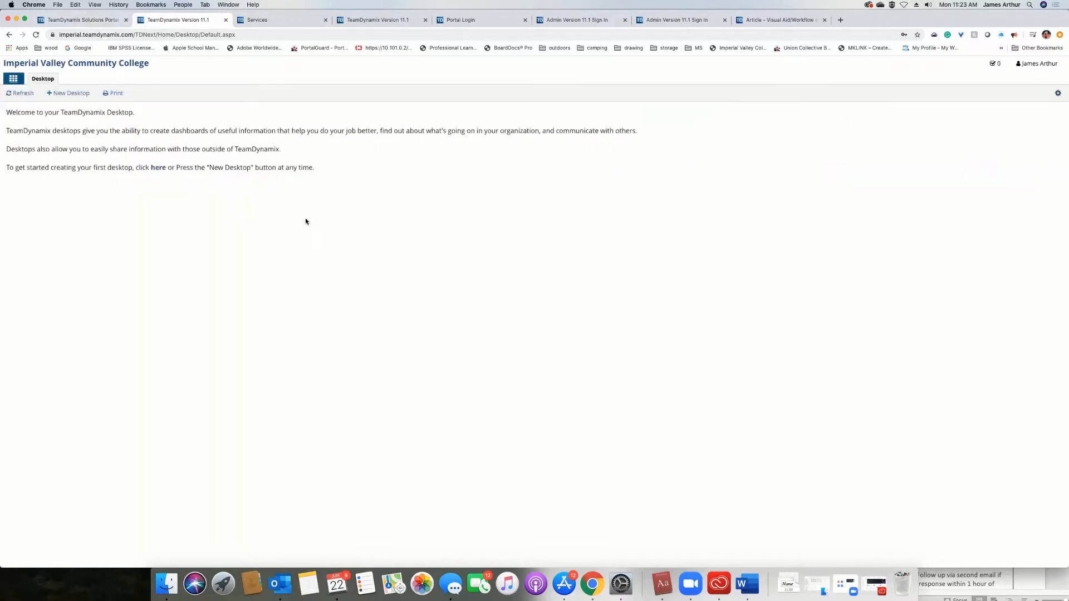
{"action": "left_click", "coordinate": [13, 79]}
{"action": "left_click", "coordinate": [249, 111]}
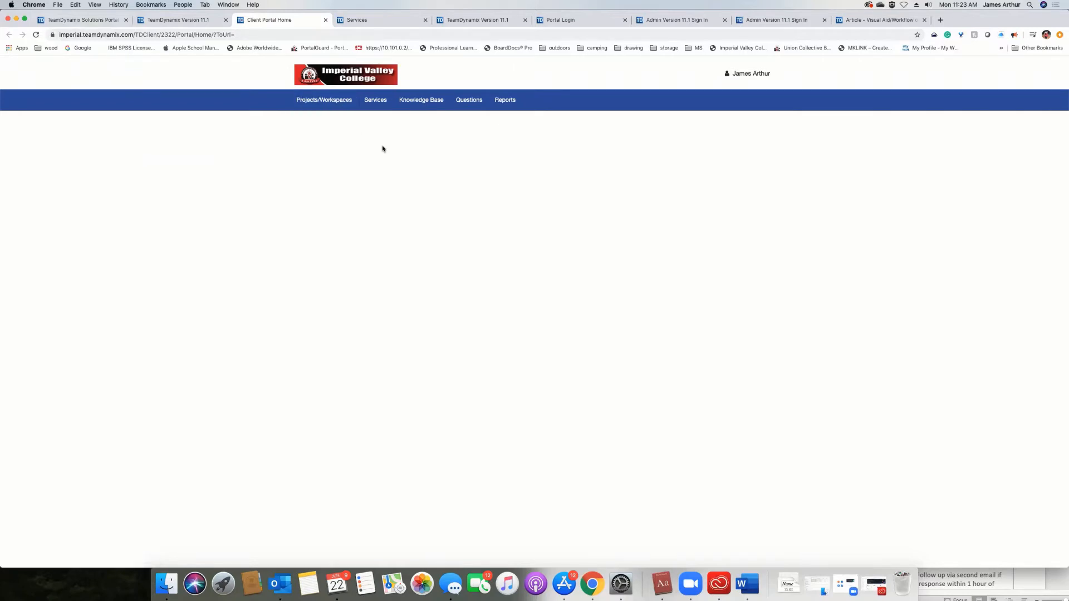
Browse the portal's service catalog through the Project Management category to the Project Requests service and review its long description.
{"action": "left_click", "coordinate": [377, 102]}
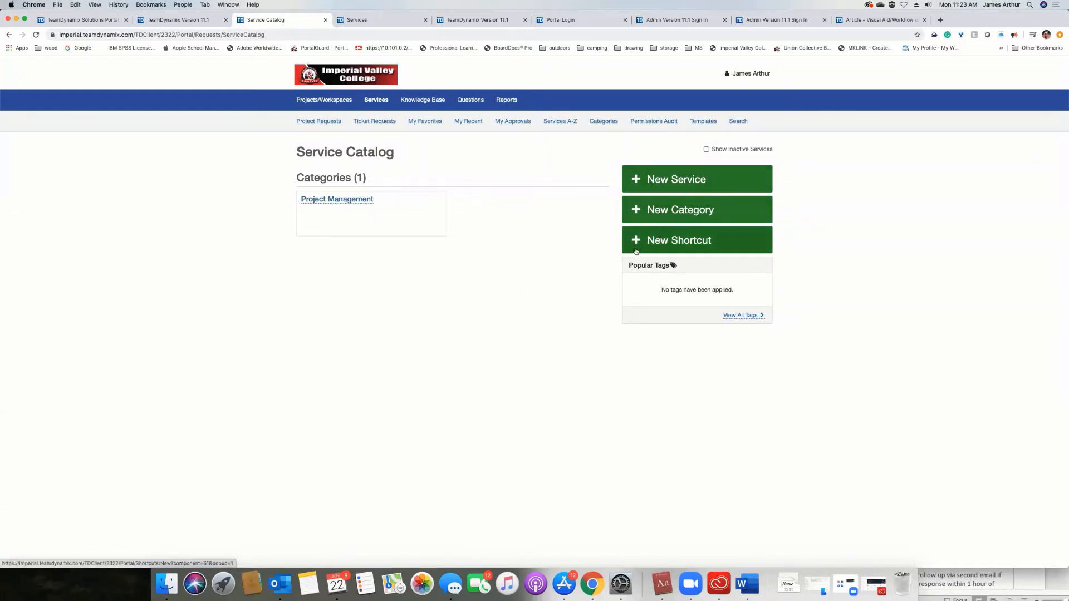
{"action": "left_click", "coordinate": [316, 199]}
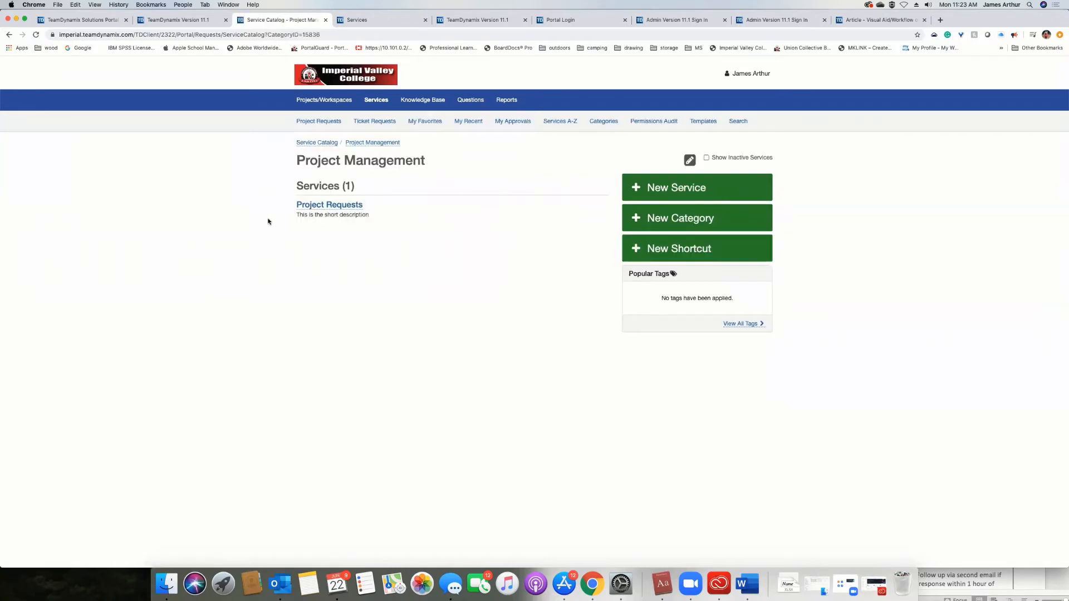
{"action": "left_click", "coordinate": [330, 206]}
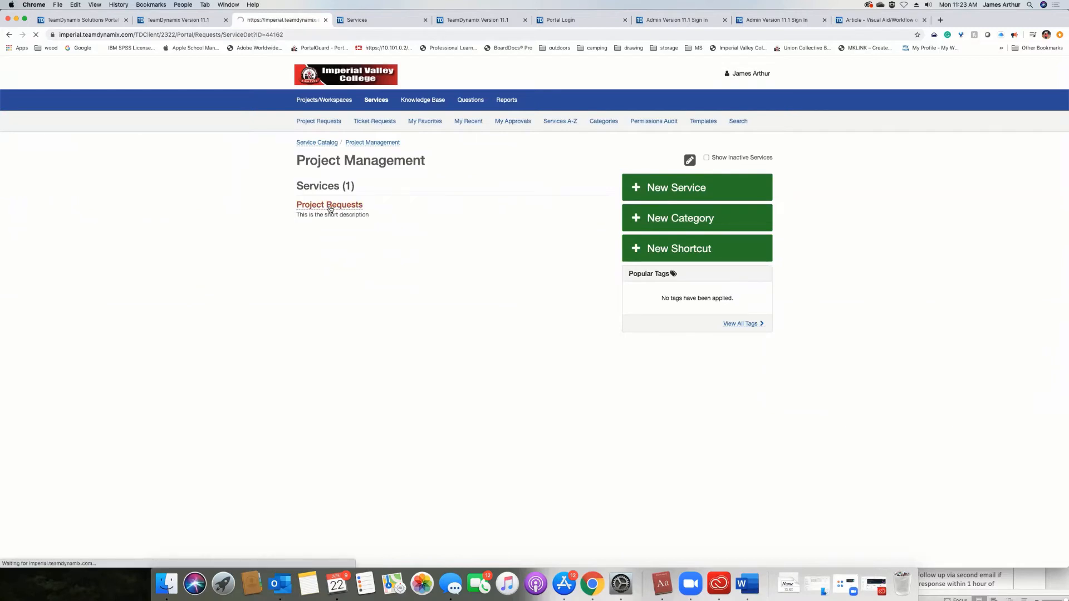
{"action": "key", "text": "super+Left"}
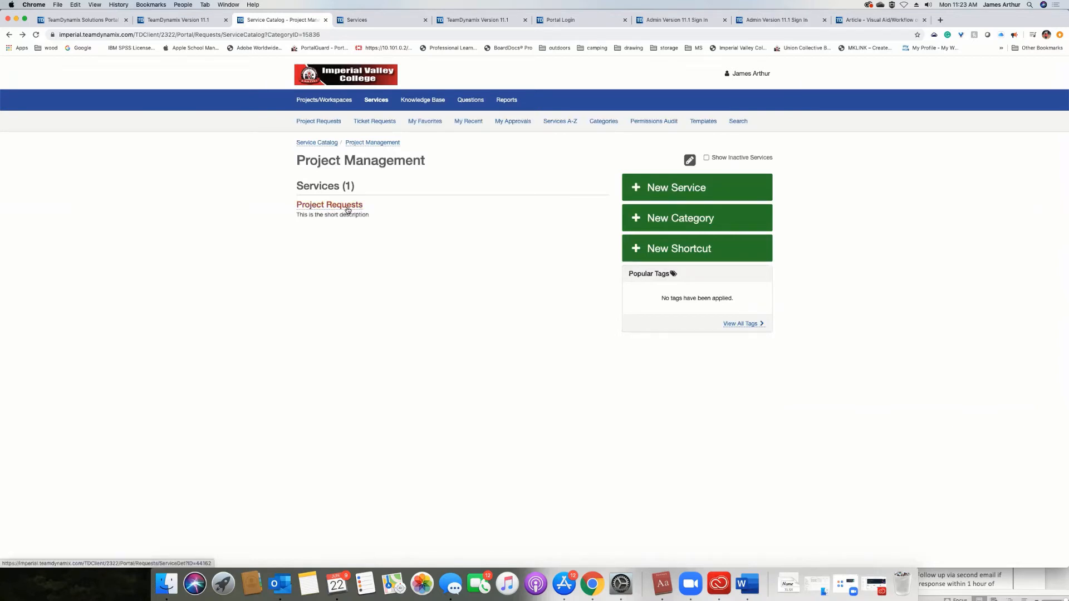
{"action": "left_click", "coordinate": [348, 210]}
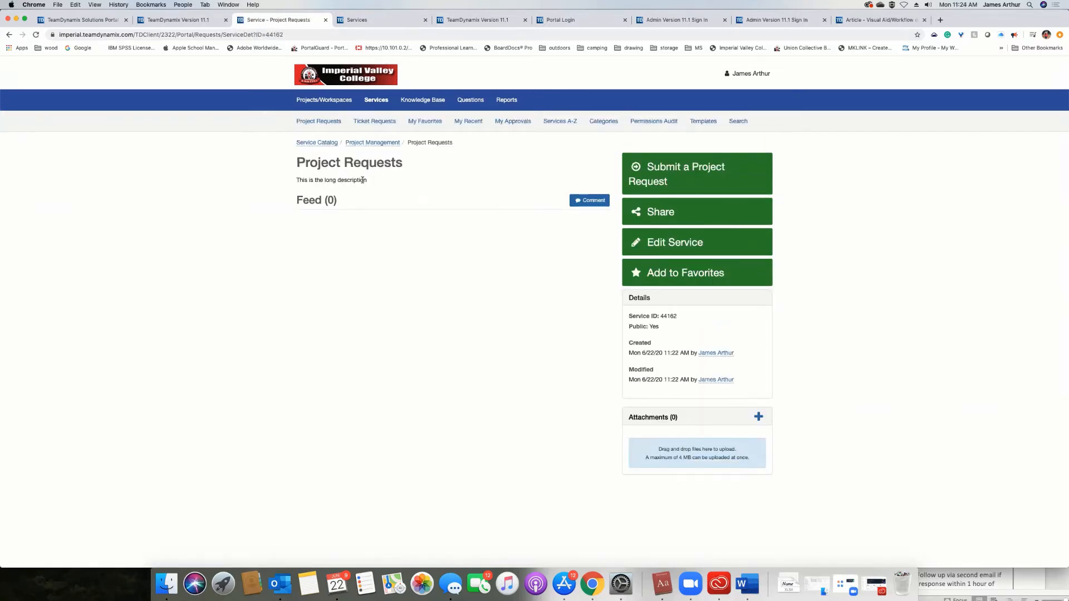
{"action": "left_click_drag", "start_coordinate": [365, 180], "coordinate": [315, 180]}
Start a project request from the service, show the Project Name help, and name the project "Test Project Request".
{"action": "left_click", "coordinate": [685, 174]}
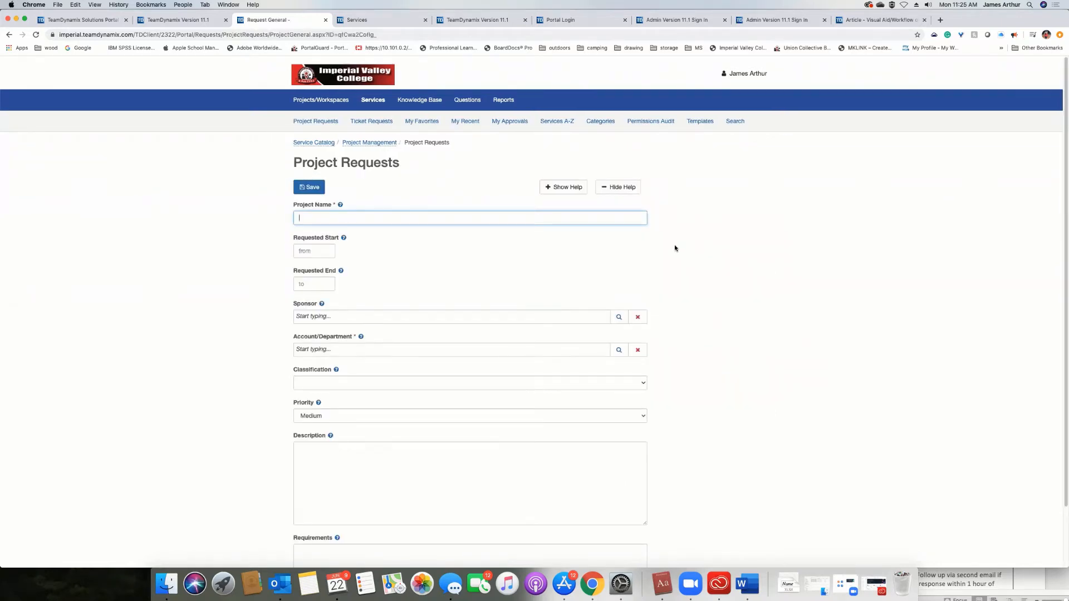
{"action": "left_click", "coordinate": [339, 205]}
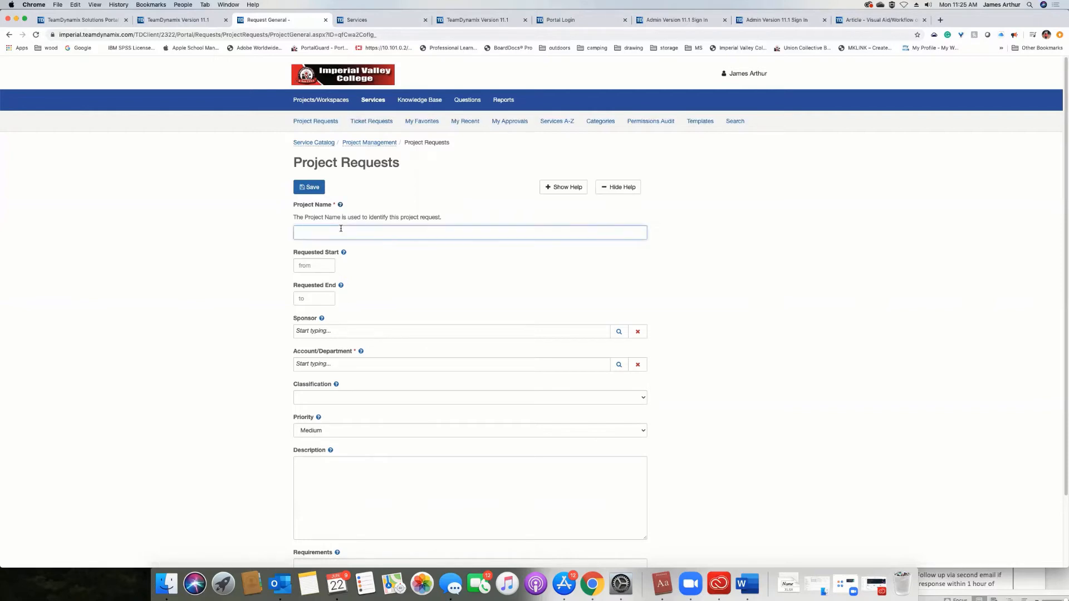
{"action": "type", "text": "Test Project Request"}
Set the request's Account/Department to Information Technology and show the help for that field.
{"action": "left_click", "coordinate": [344, 365]}
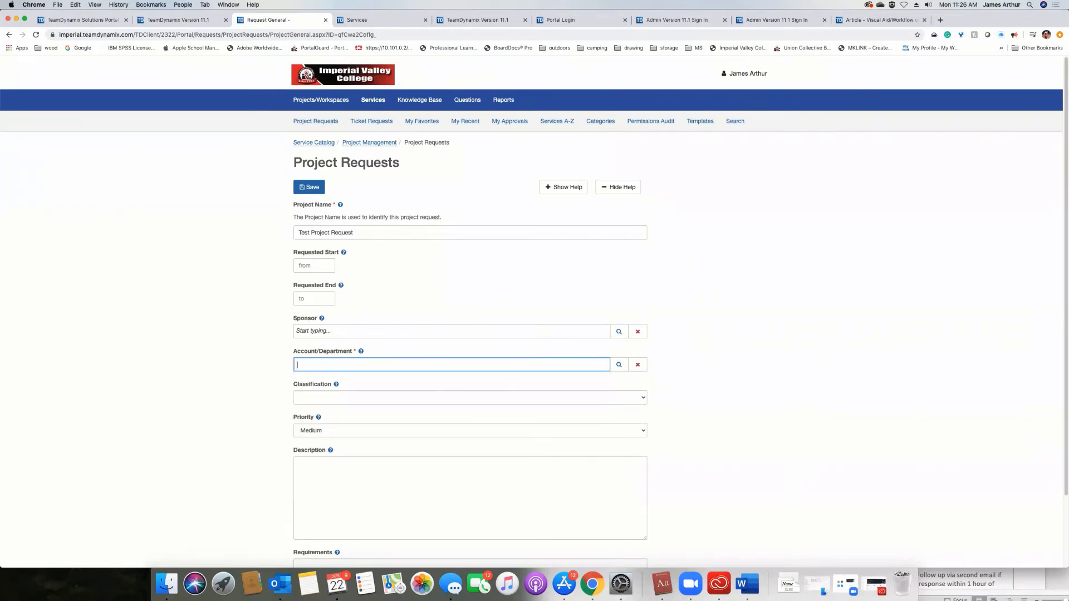
{"action": "type", "text": "i"}
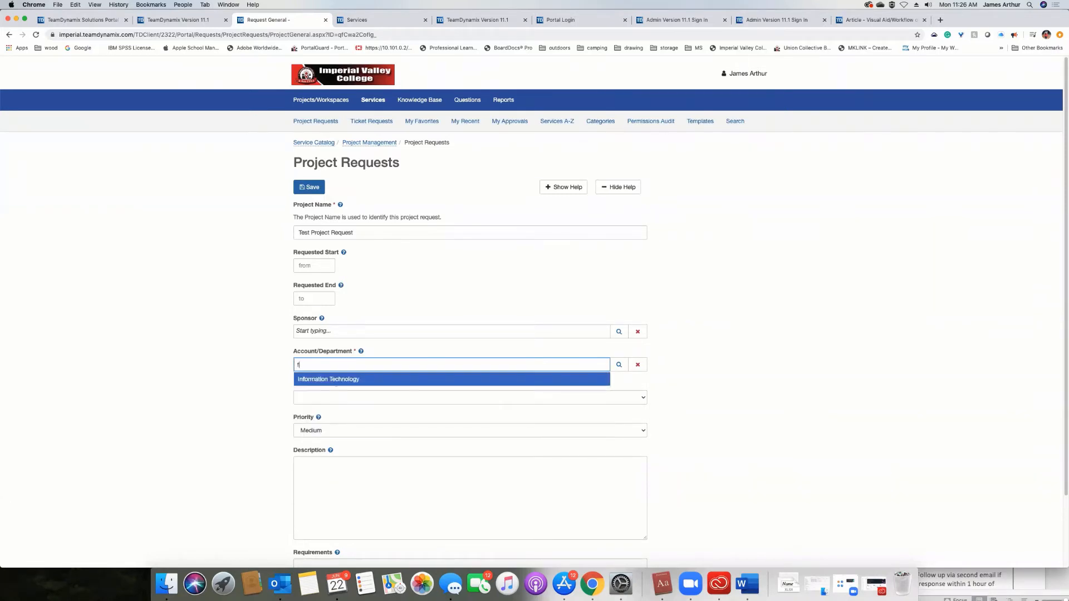
{"action": "key", "text": "BackSpace"}
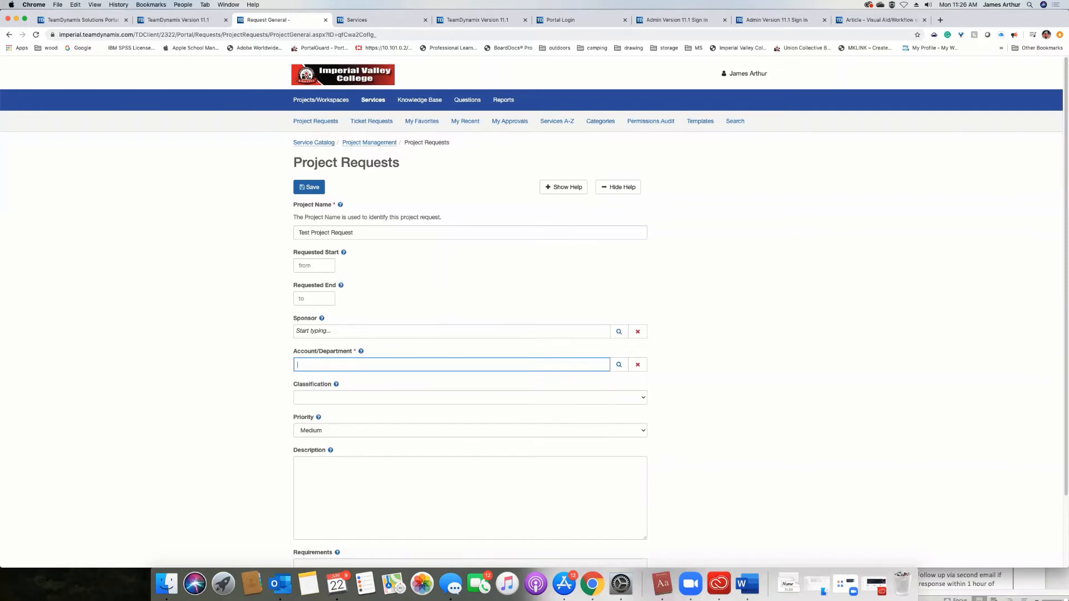
{"action": "type", "text": "i"}
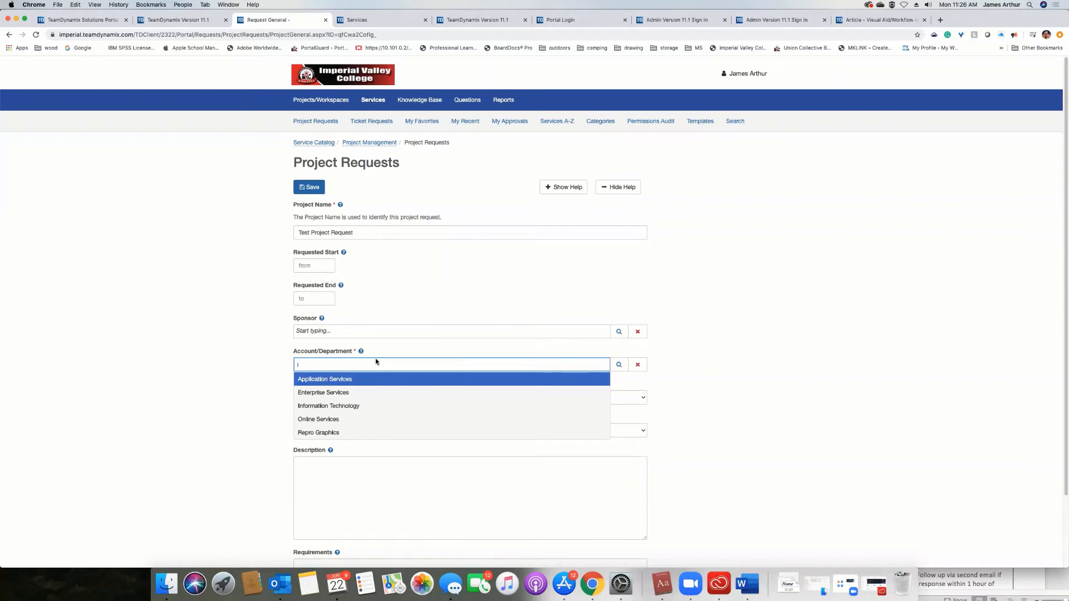
{"action": "left_click", "coordinate": [401, 405]}
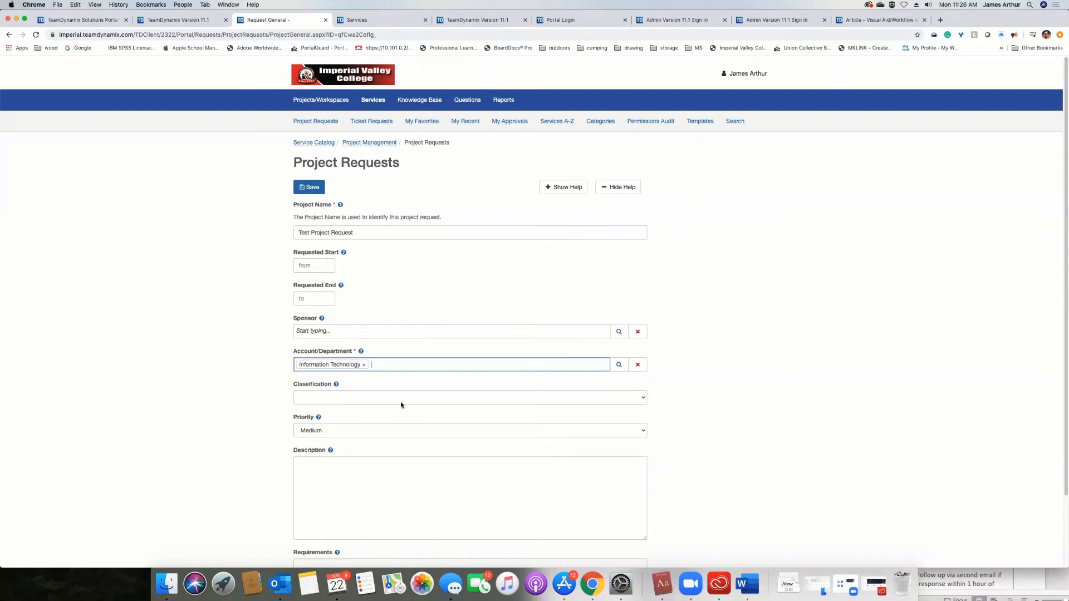
{"action": "left_click", "coordinate": [367, 351]}
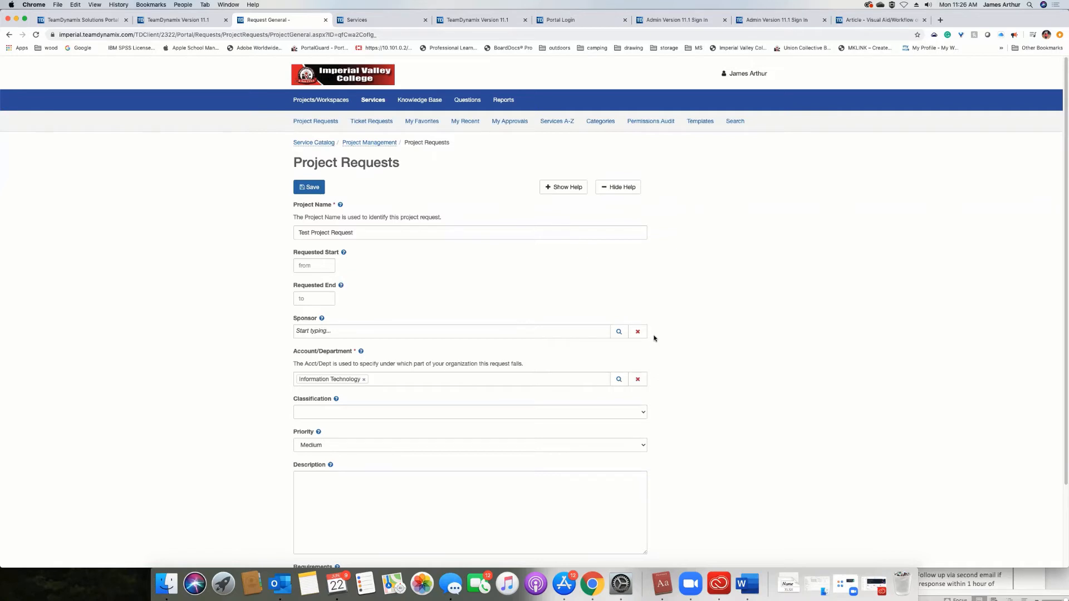
Return to the administration site and open the list of users under Users & Roles.
{"action": "left_click", "coordinate": [366, 20]}
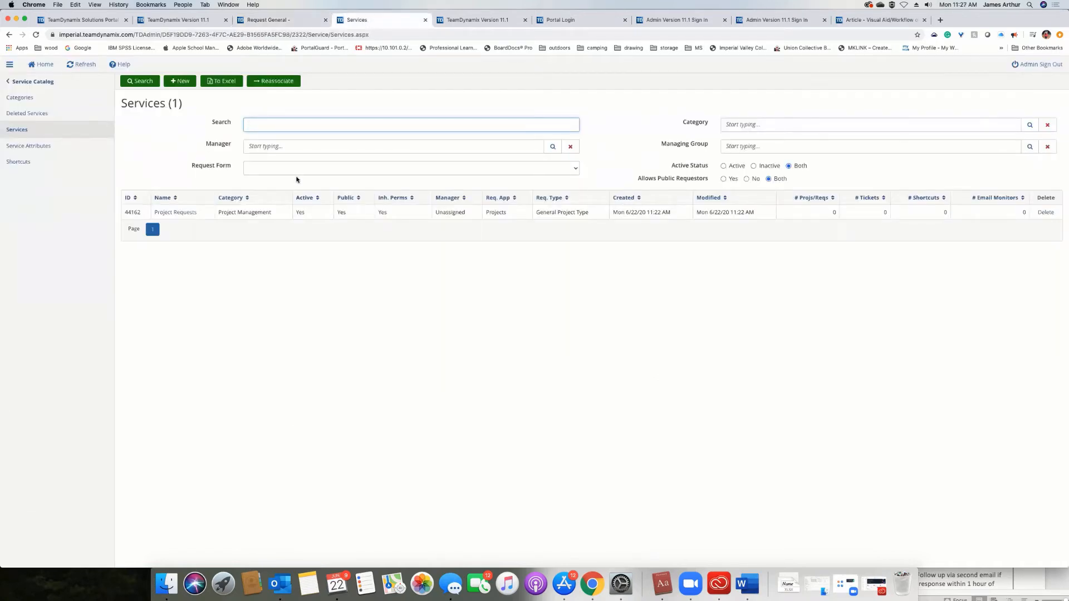
{"action": "left_click", "coordinate": [39, 84]}
{"action": "left_click", "coordinate": [39, 81]}
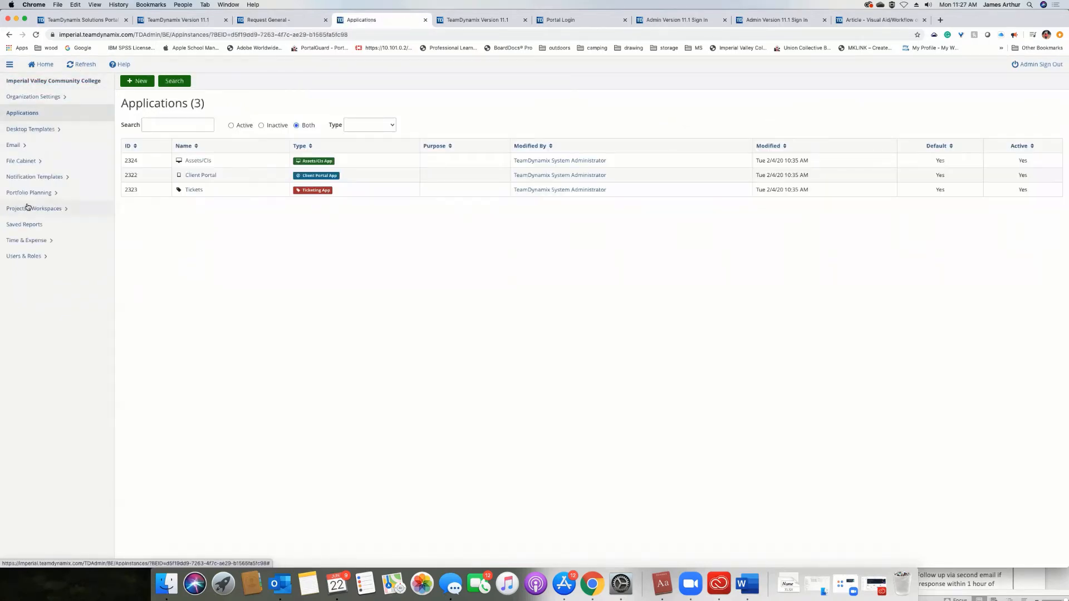
{"action": "left_click", "coordinate": [23, 255]}
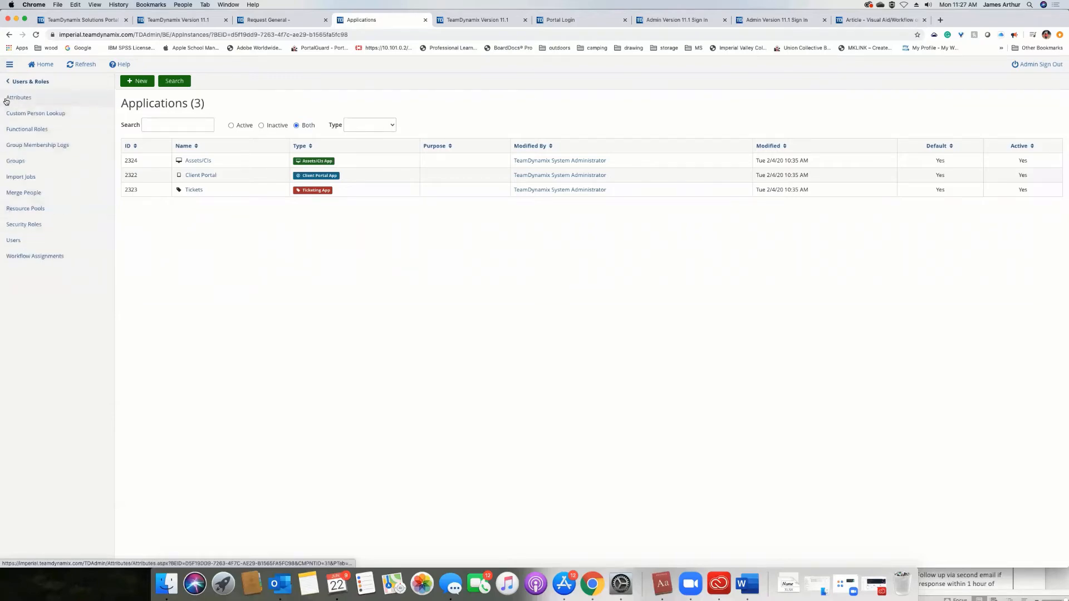
{"action": "left_click", "coordinate": [14, 240]}
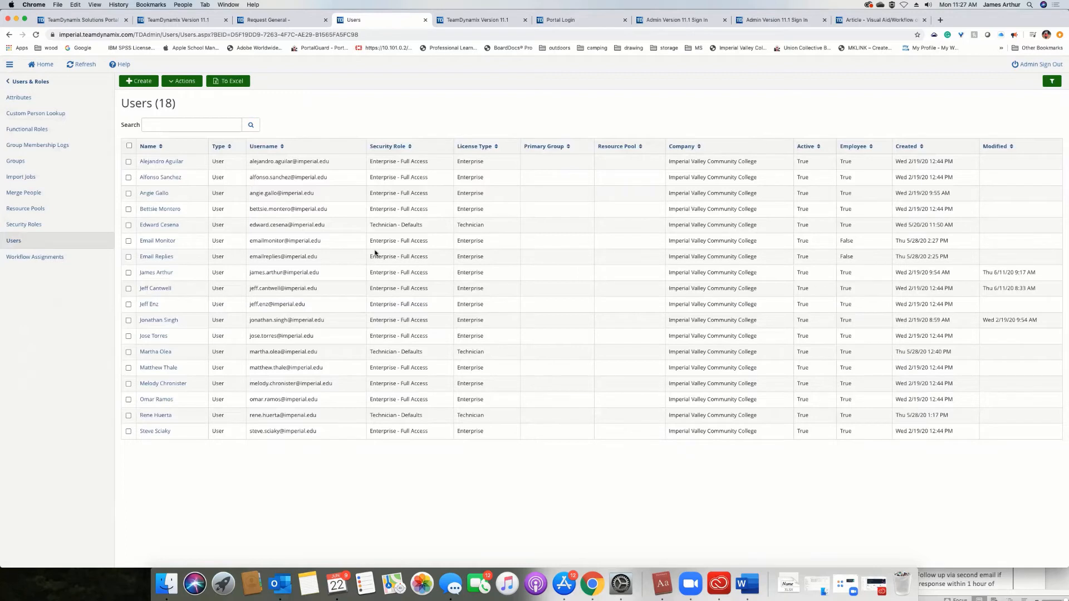
Open the signed-in administrator's user record and examine its general details, including the security role and default account/department.
{"action": "left_click", "coordinate": [155, 272]}
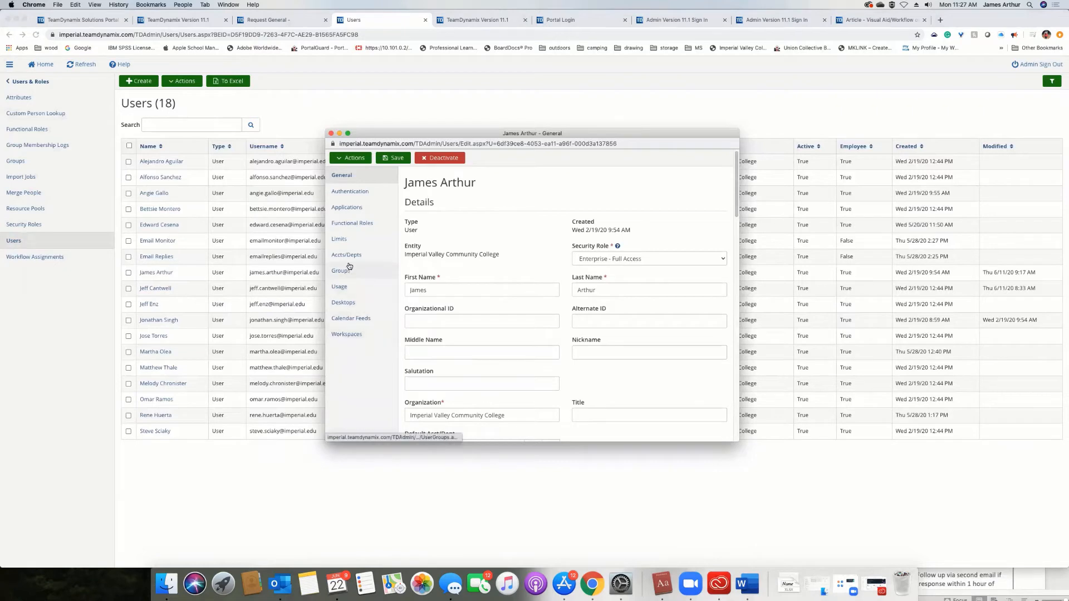
{"action": "scroll", "coordinate": [474, 231], "scroll_direction": "down", "scroll_amount": 1}
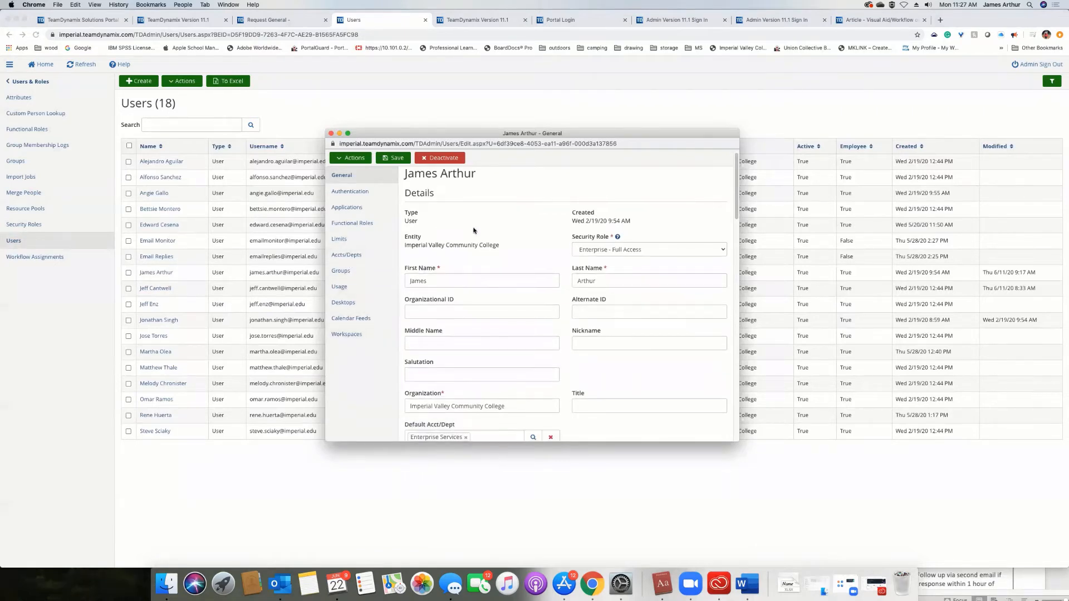
{"action": "scroll", "coordinate": [474, 231], "scroll_direction": "down", "scroll_amount": 1}
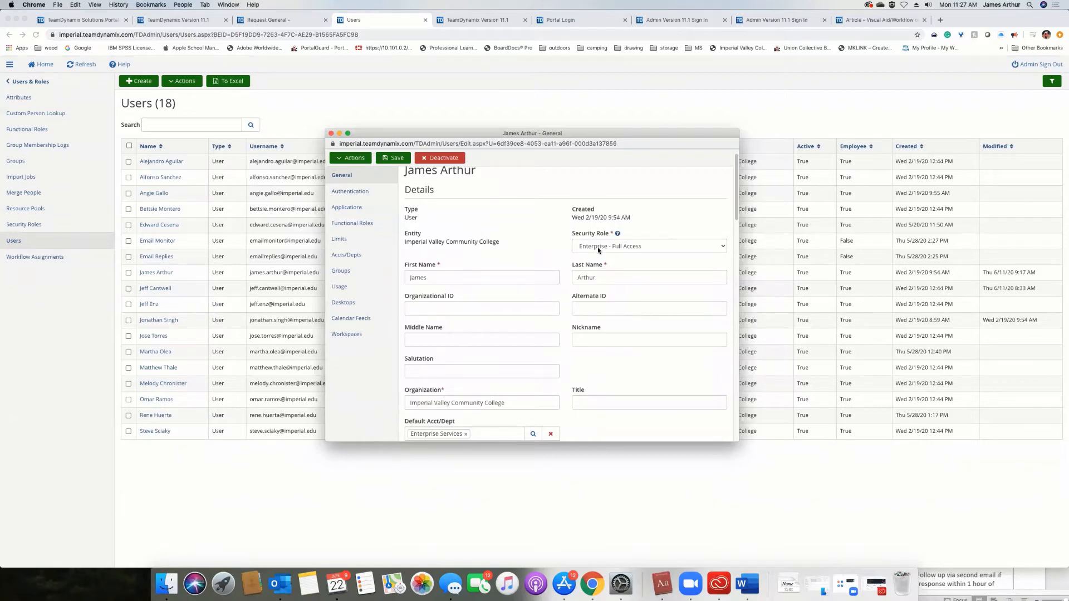
Examine the default account/department and time zone in the administrator's user record and return to the open project request form.
{"action": "scroll", "coordinate": [596, 249], "scroll_direction": "down", "scroll_amount": 5}
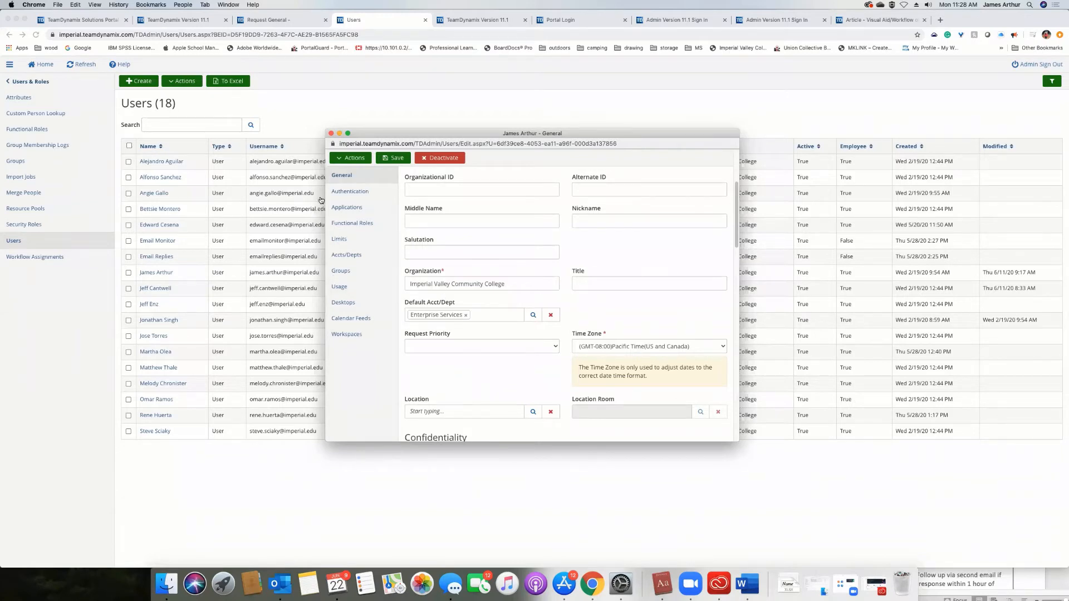
{"action": "left_click", "coordinate": [275, 20]}
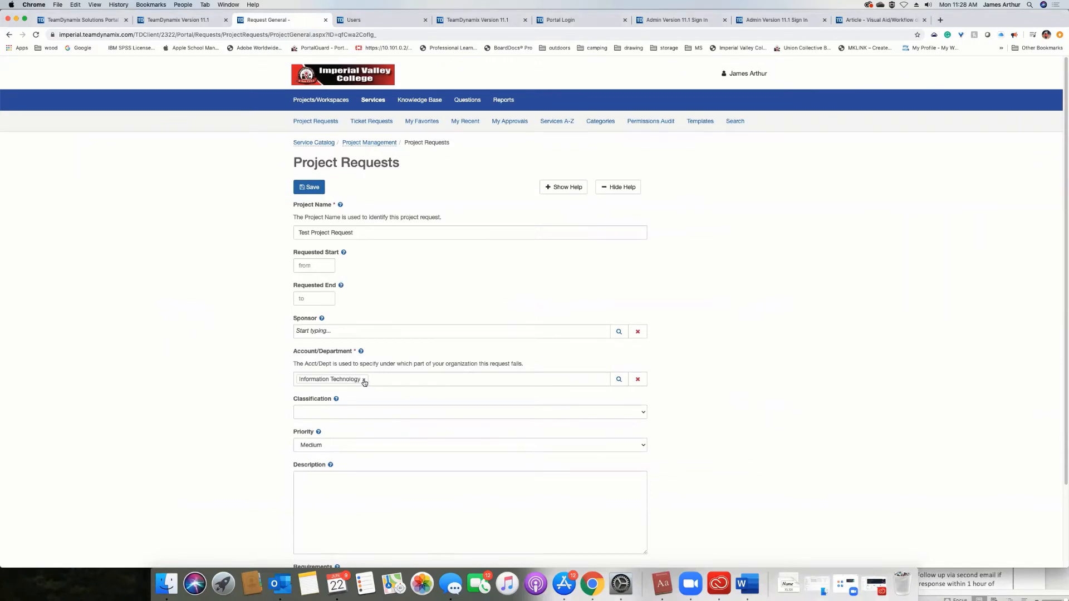
Choose the signed-in administrator as the request's sponsor and show the help for the Sponsor field.
{"action": "left_click", "coordinate": [375, 332]}
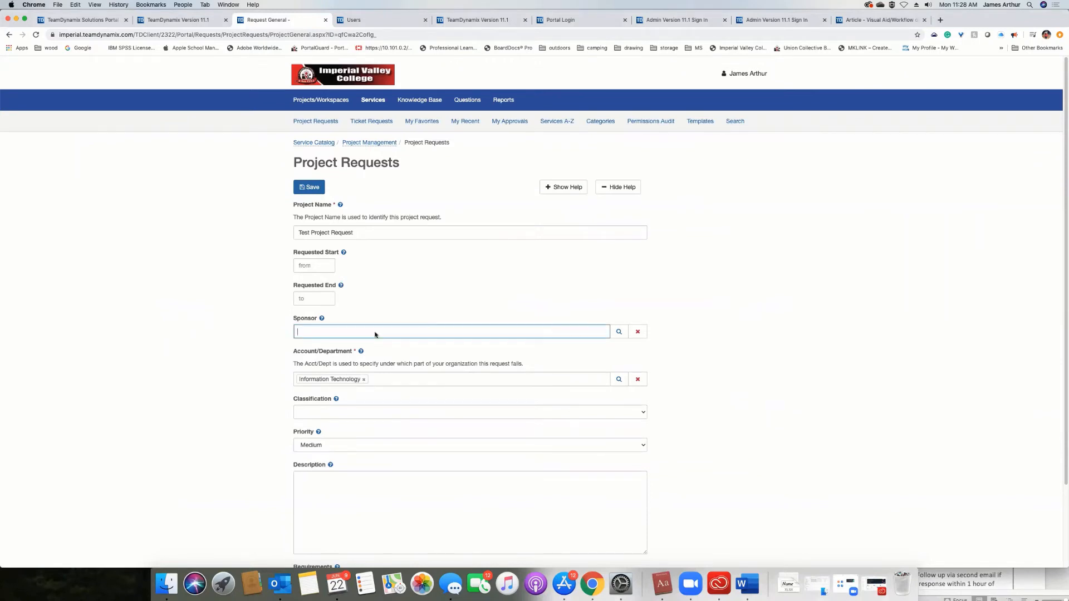
{"action": "left_click", "coordinate": [514, 344]}
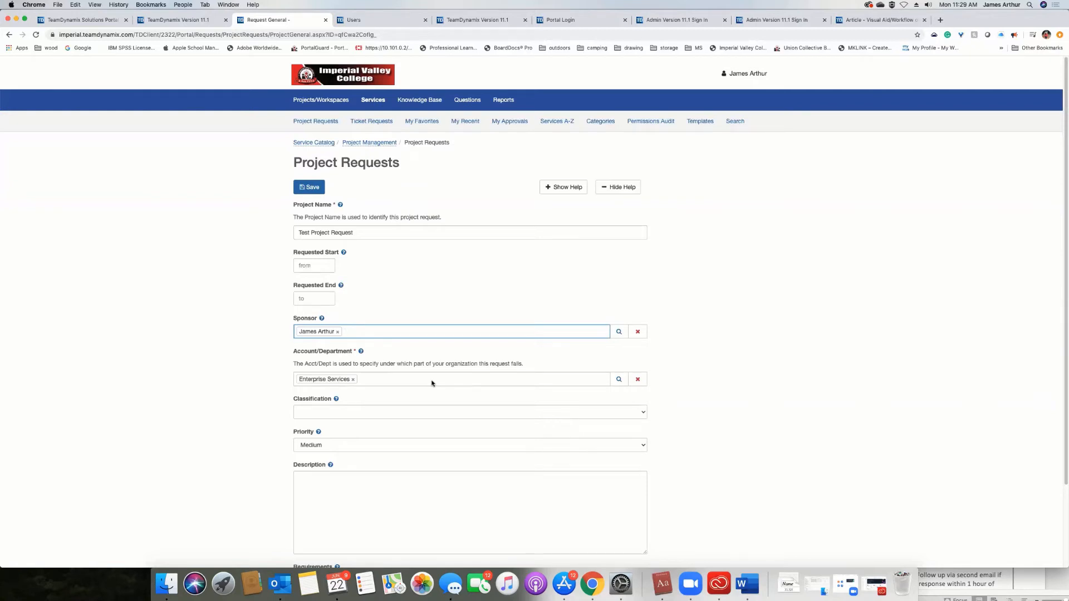
{"action": "scroll", "coordinate": [430, 381], "scroll_direction": "down", "scroll_amount": 2}
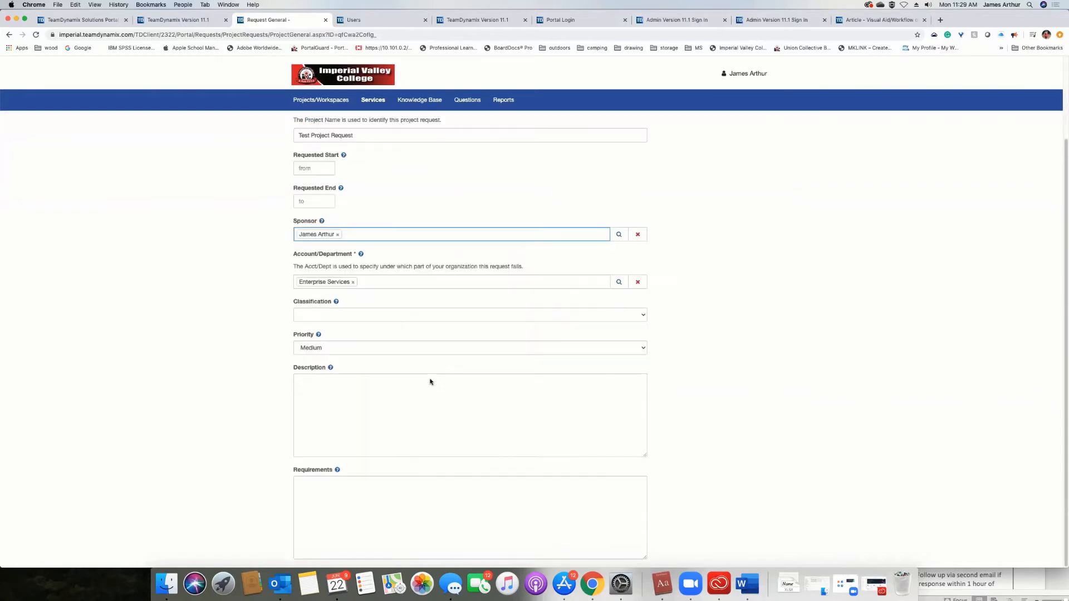
{"action": "scroll", "coordinate": [430, 379], "scroll_direction": "up", "scroll_amount": 2}
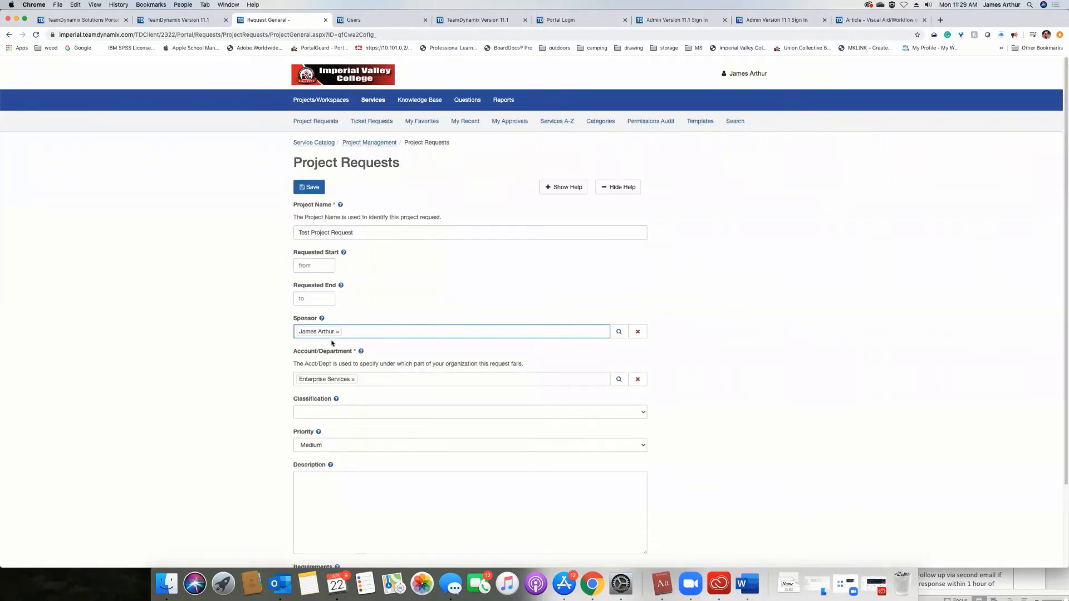
{"action": "left_click", "coordinate": [322, 319]}
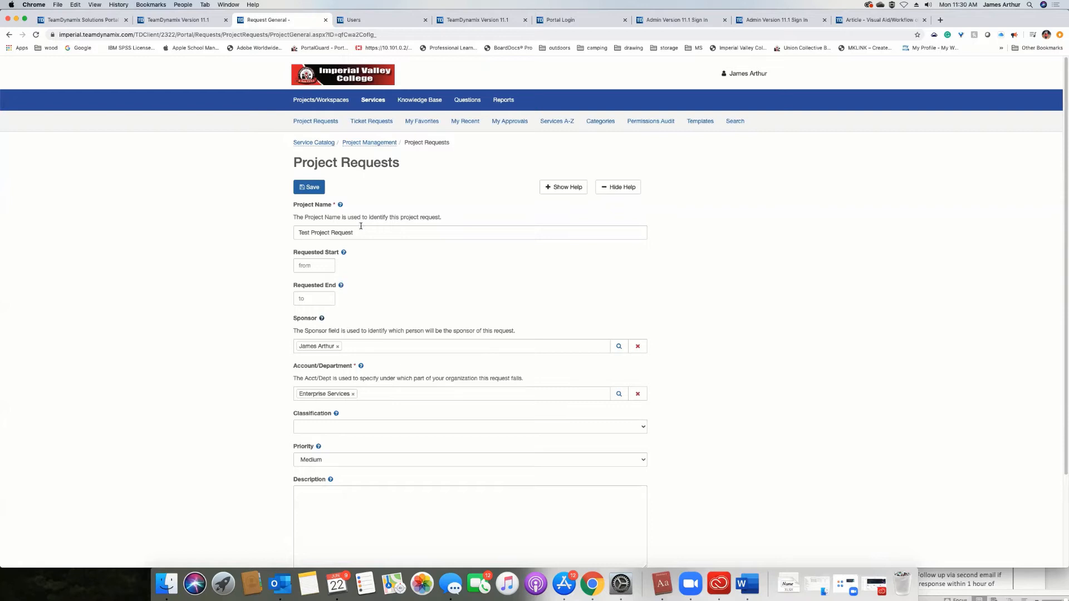
Abandon the open form, start a new request from the Project Requests service under Project Management, and name it "Test Project Request".
{"action": "left_click_drag", "start_coordinate": [356, 231], "coordinate": [263, 230]}
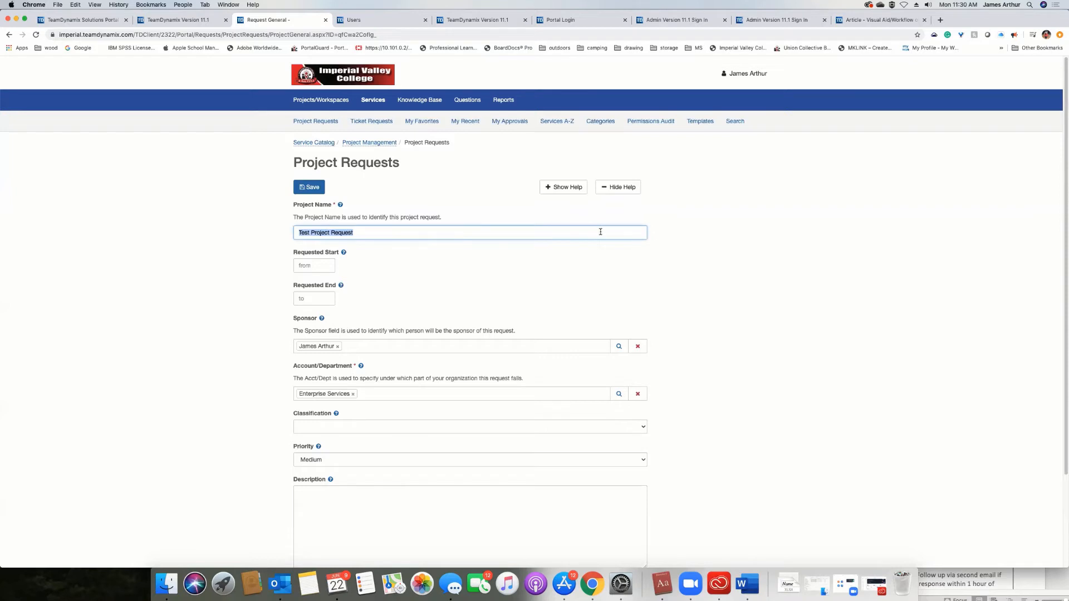
{"action": "left_click", "coordinate": [382, 143]}
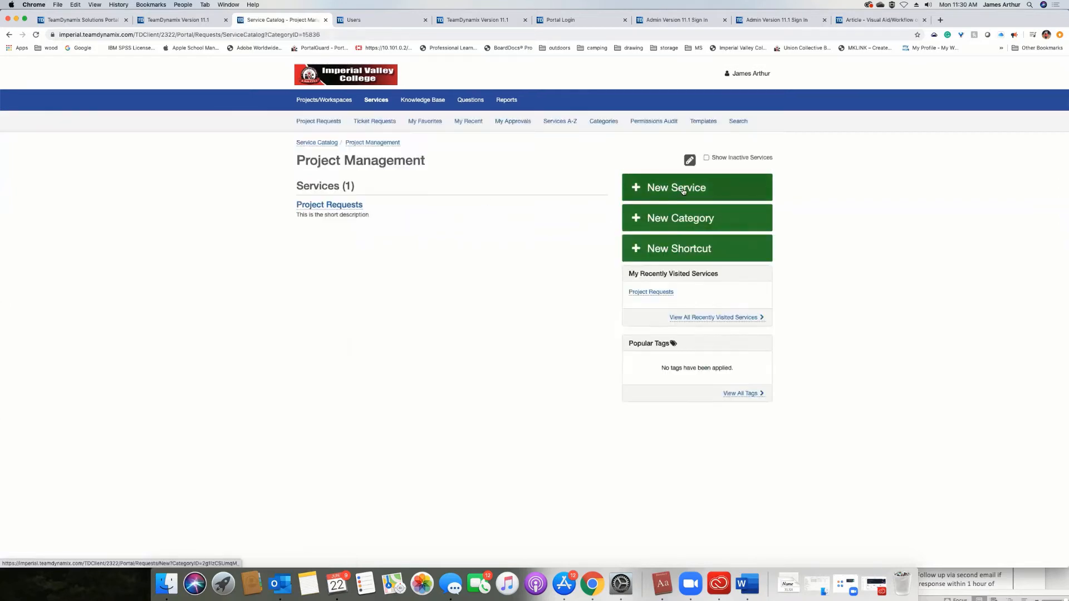
{"action": "left_click", "coordinate": [327, 206]}
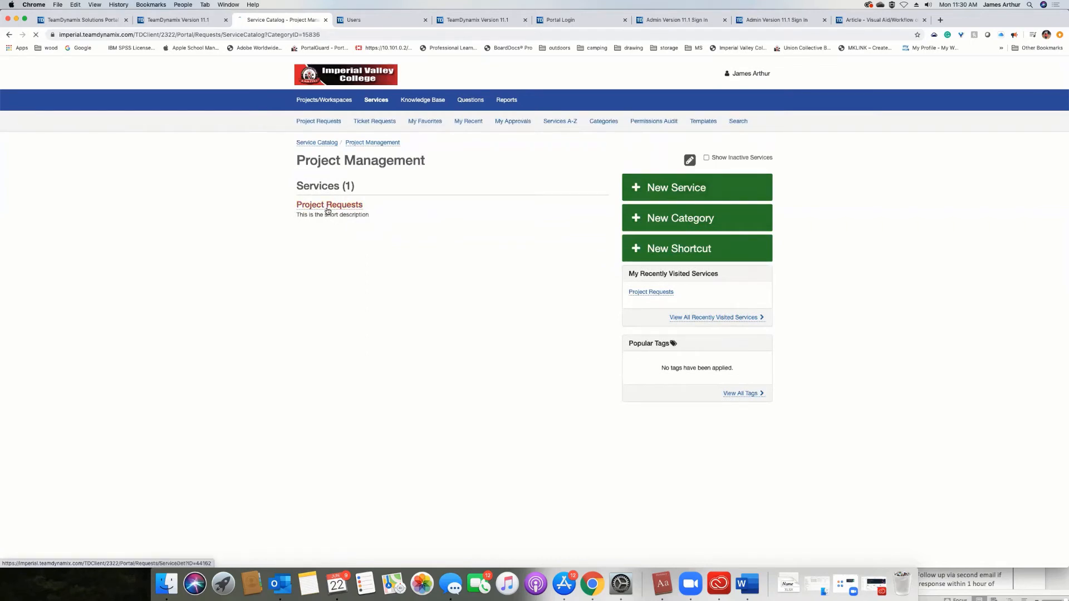
{"action": "left_click", "coordinate": [682, 172]}
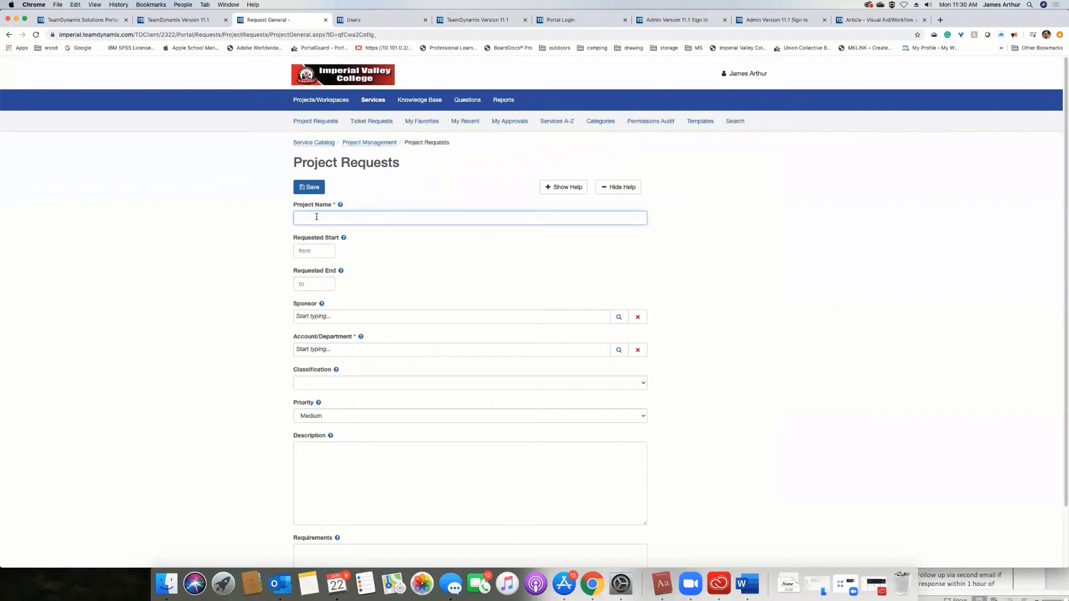
{"action": "type", "text": "Test Project Request"}
Choose the signed-in administrator as the sponsor of the new project request.
{"action": "left_click", "coordinate": [335, 316]}
{"action": "type", "text": "ja"}
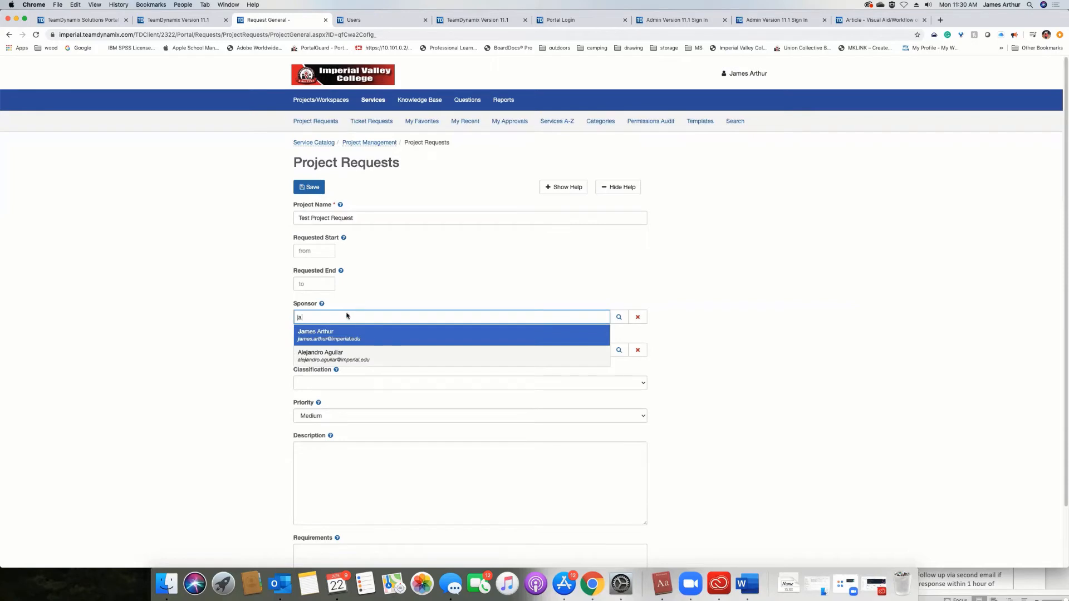
{"action": "left_click", "coordinate": [326, 334]}
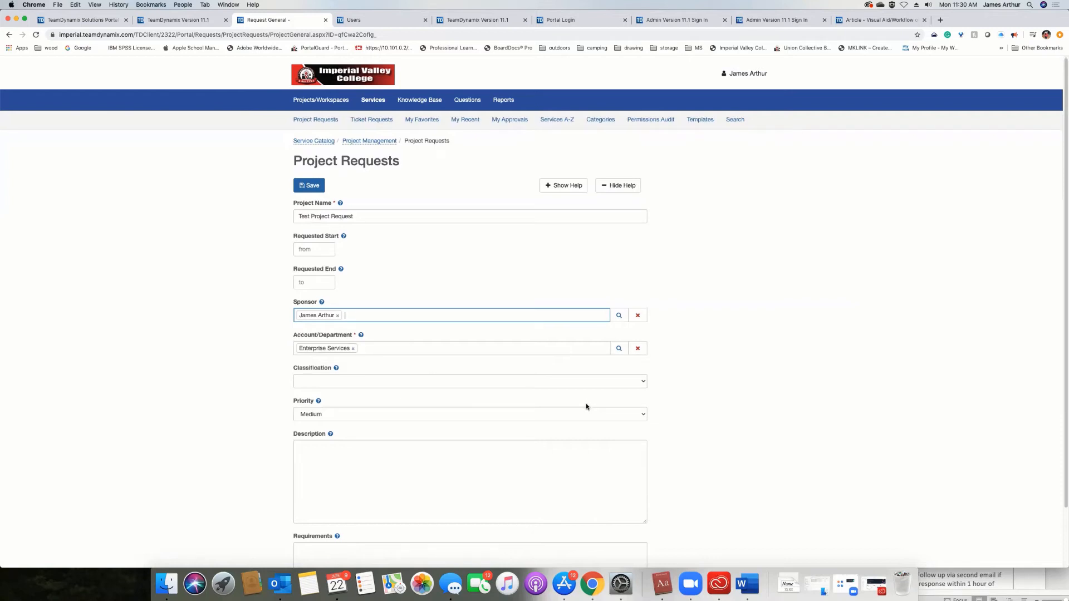
Review the remaining fields of the project request form and show the help for Classification.
{"action": "scroll", "coordinate": [585, 406], "scroll_direction": "down", "scroll_amount": 3}
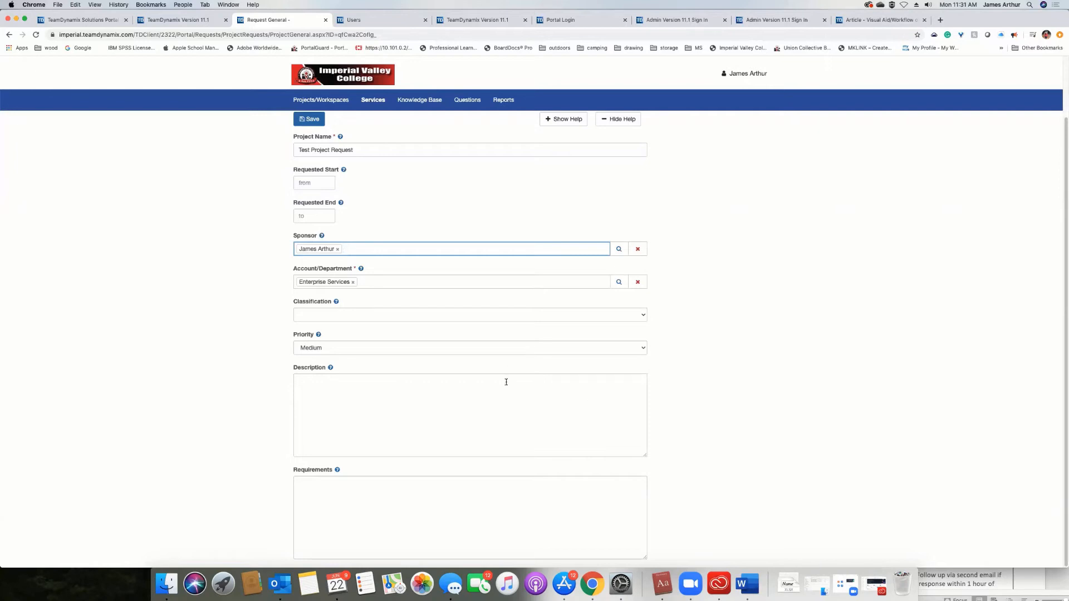
{"action": "left_click", "coordinate": [742, 324]}
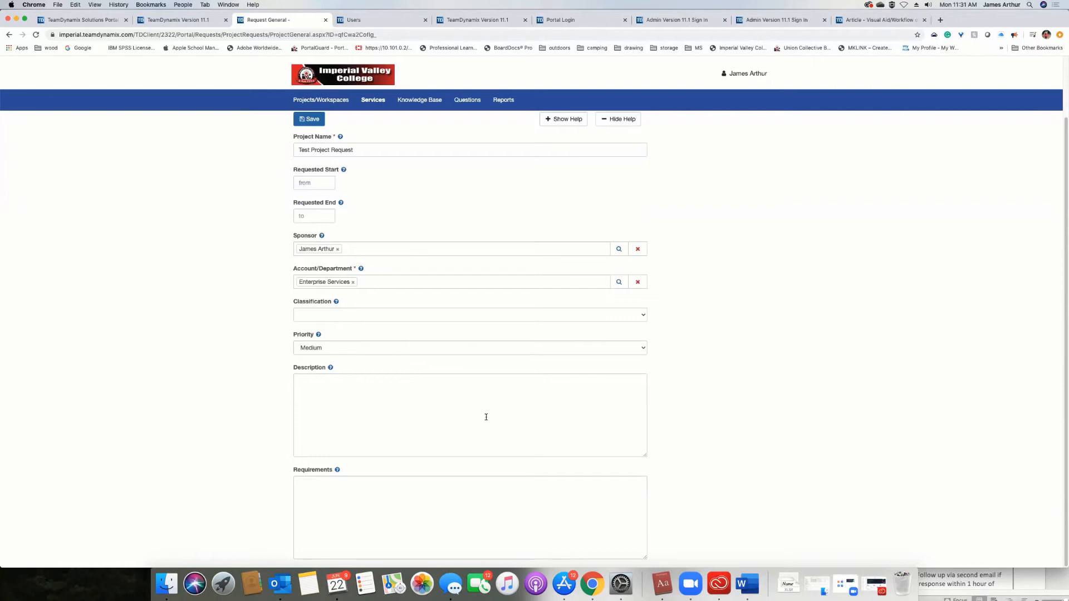
{"action": "left_click", "coordinate": [335, 302]}
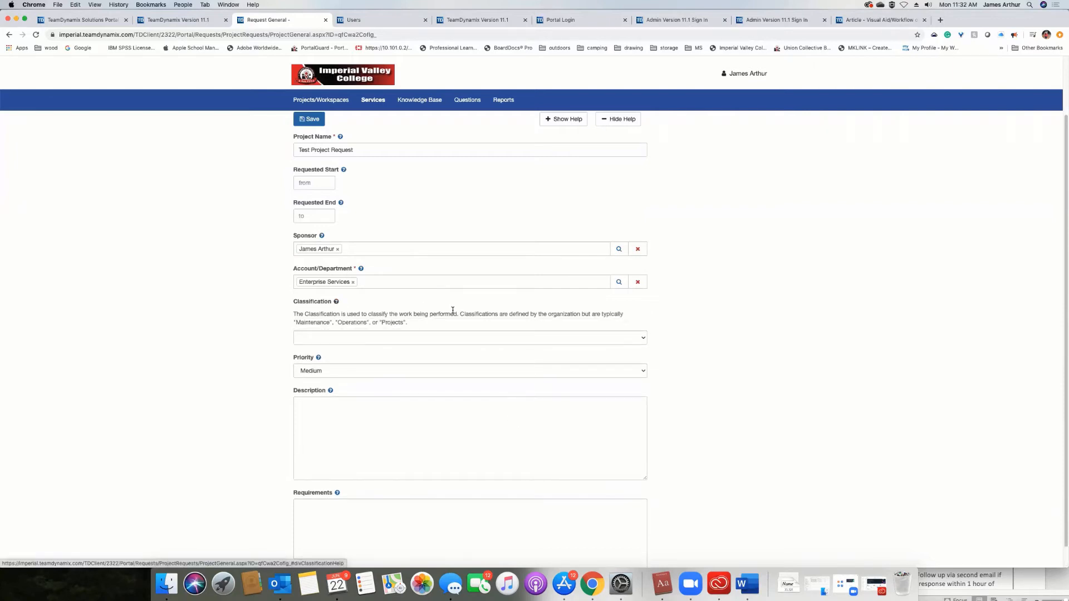
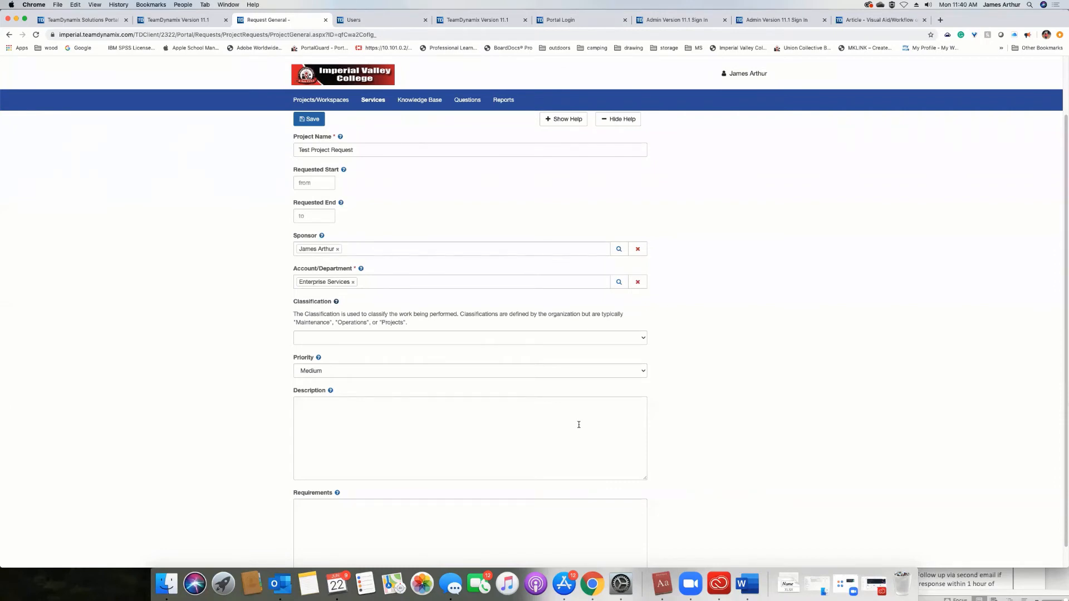
Save the new project request and mark its General section complete.
{"action": "scroll", "coordinate": [578, 425], "scroll_direction": "down", "scroll_amount": 1}
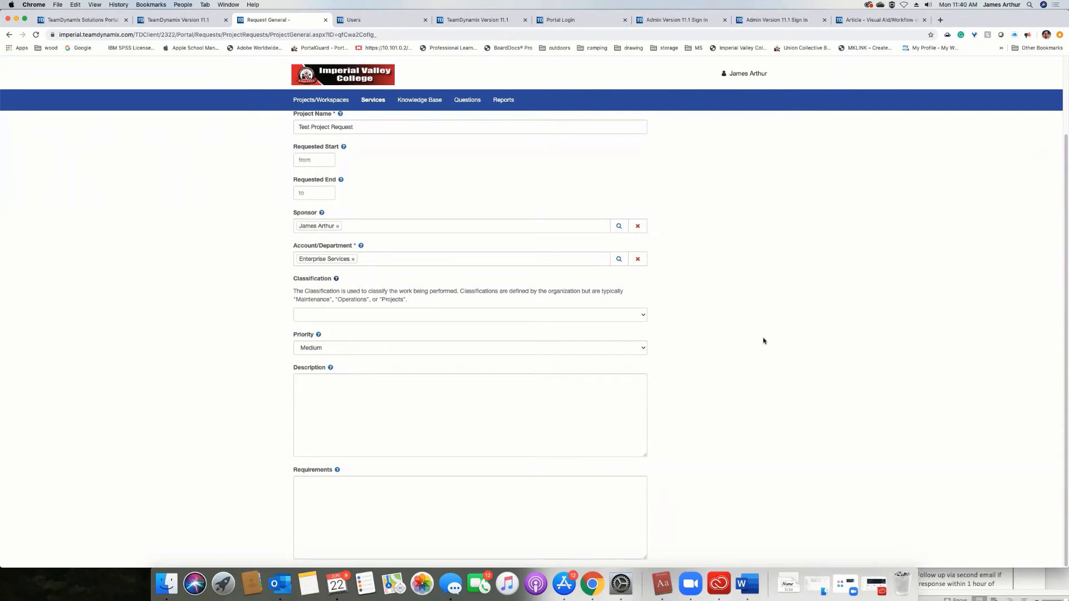
{"action": "scroll", "coordinate": [696, 262], "scroll_direction": "up", "scroll_amount": 3}
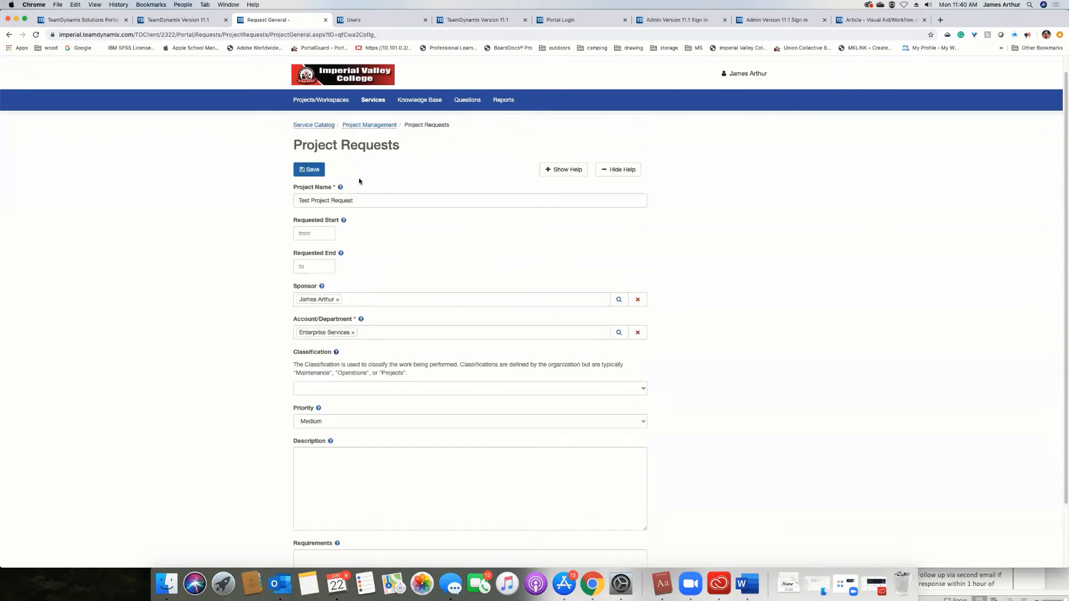
{"action": "left_click", "coordinate": [309, 170]}
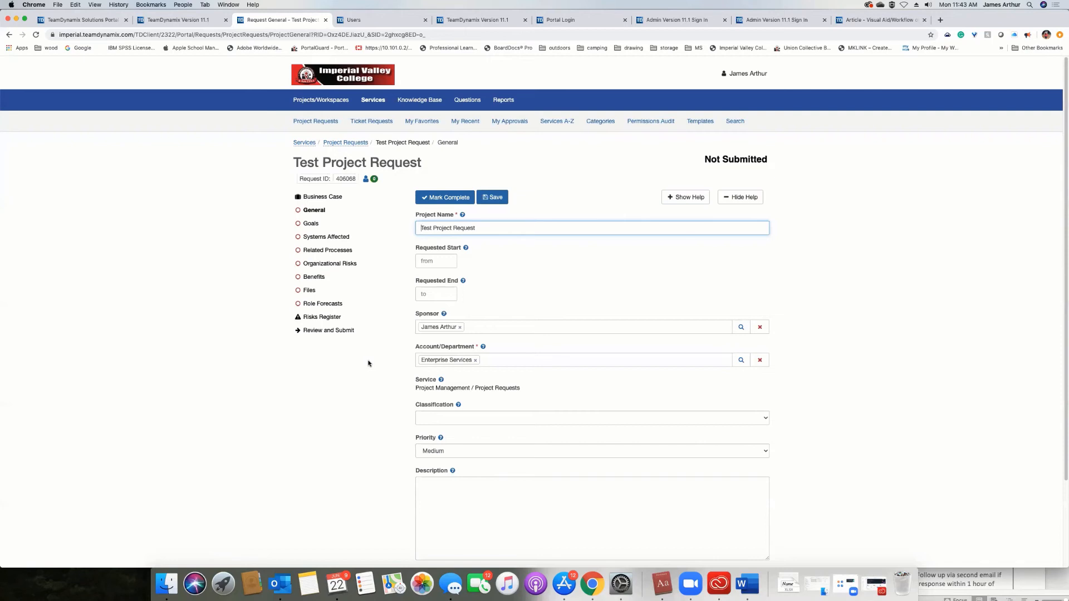
{"action": "left_click", "coordinate": [446, 198]}
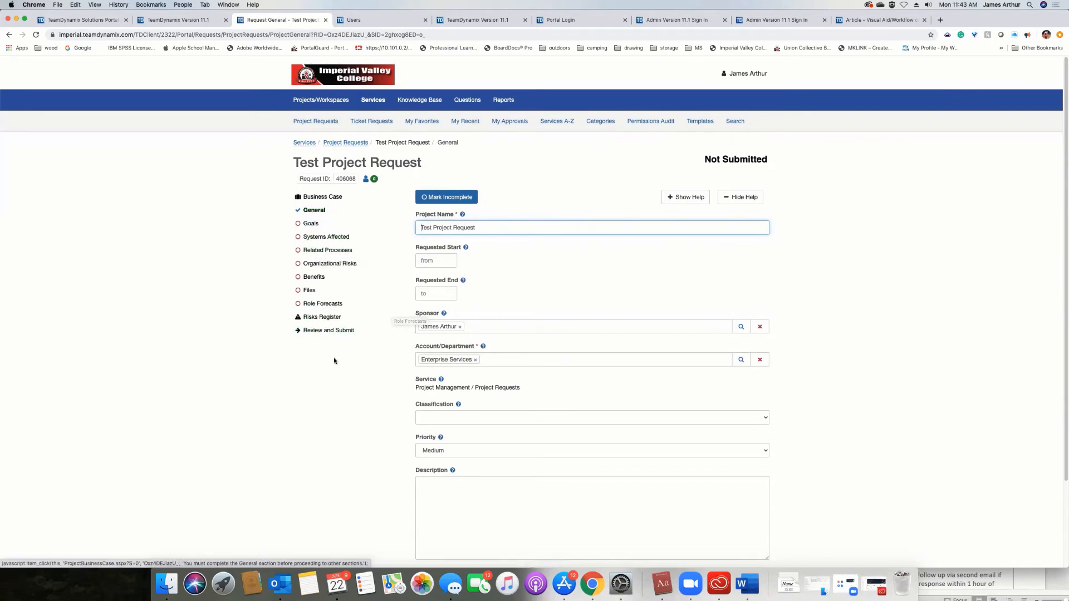
Mark the request's Goals, Systems Affected and Related Processes sections complete without adding any entries.
{"action": "left_click", "coordinate": [310, 223]}
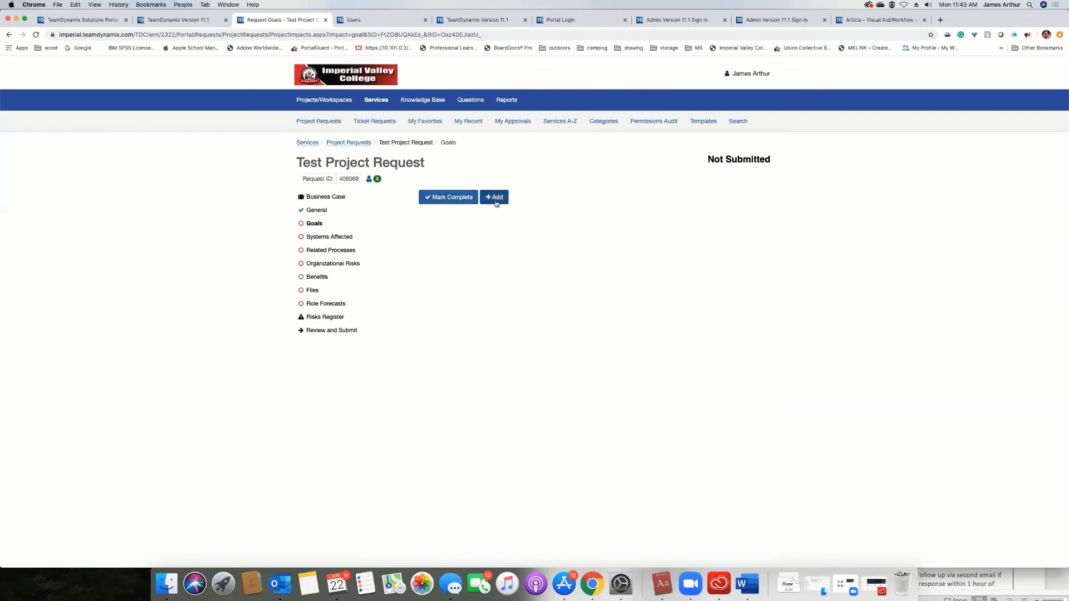
{"action": "left_click", "coordinate": [441, 198]}
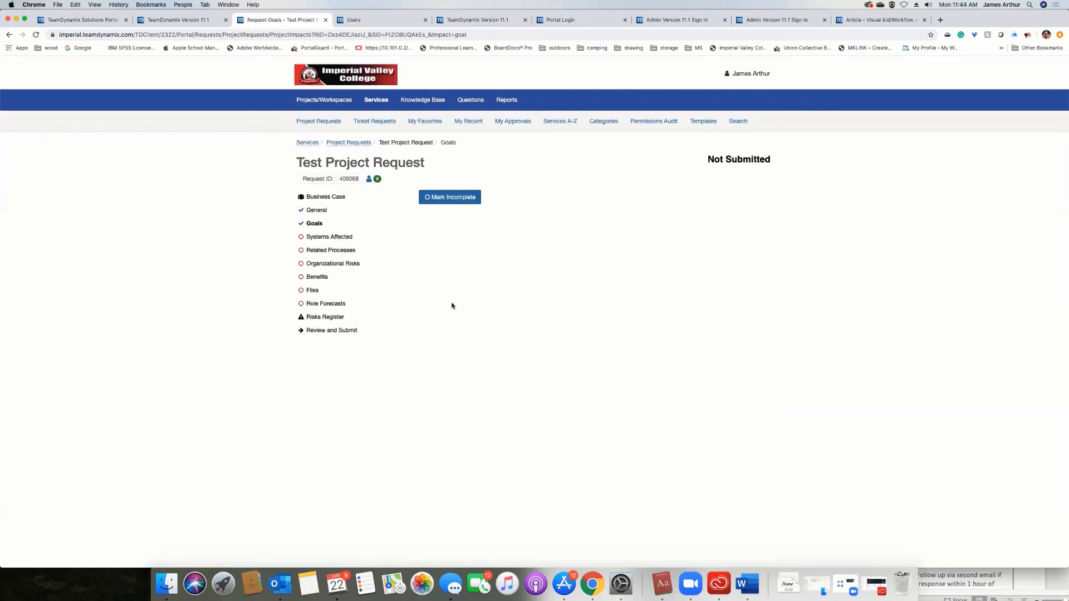
{"action": "left_click", "coordinate": [346, 239]}
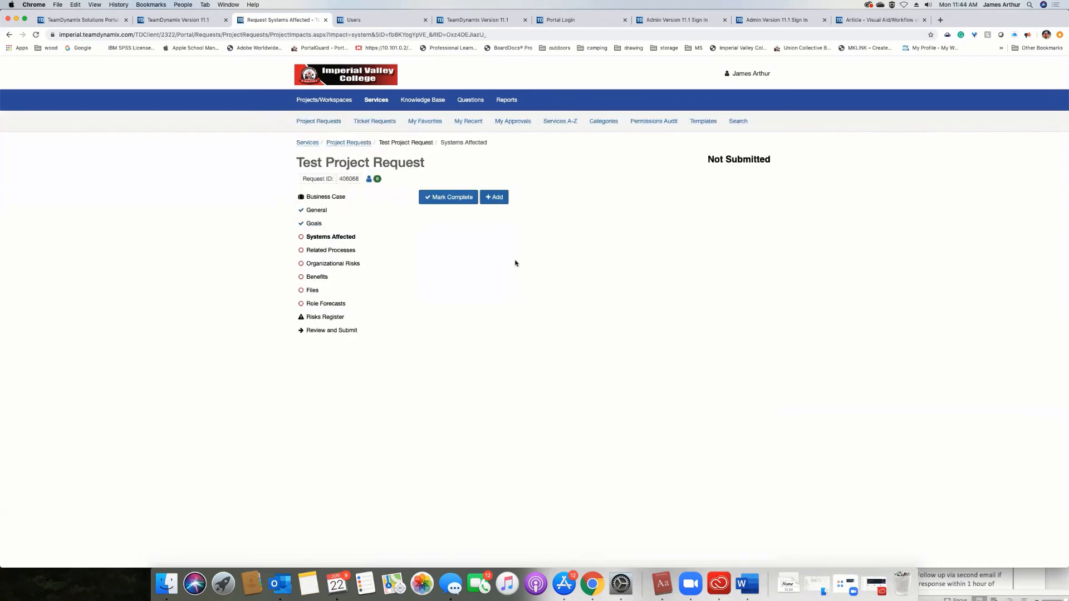
{"action": "left_click", "coordinate": [462, 201]}
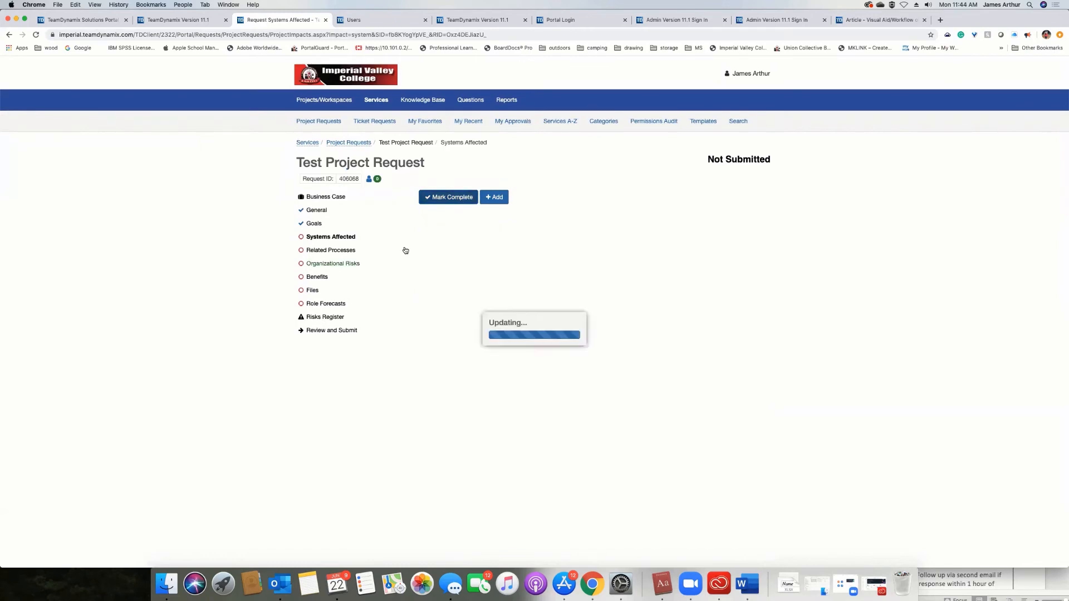
{"action": "left_click", "coordinate": [337, 249]}
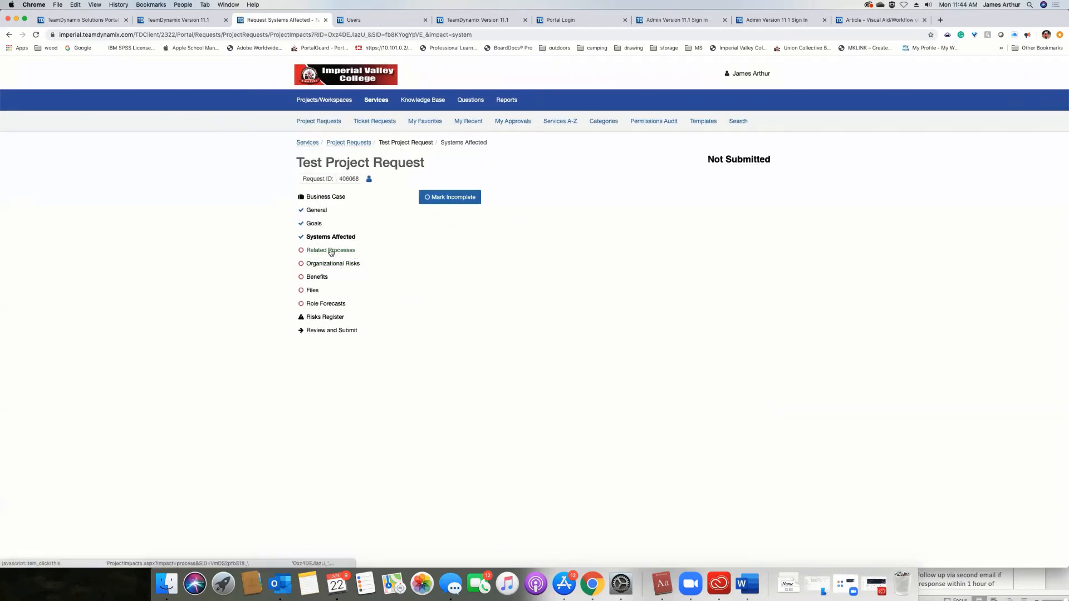
{"action": "left_click", "coordinate": [458, 199]}
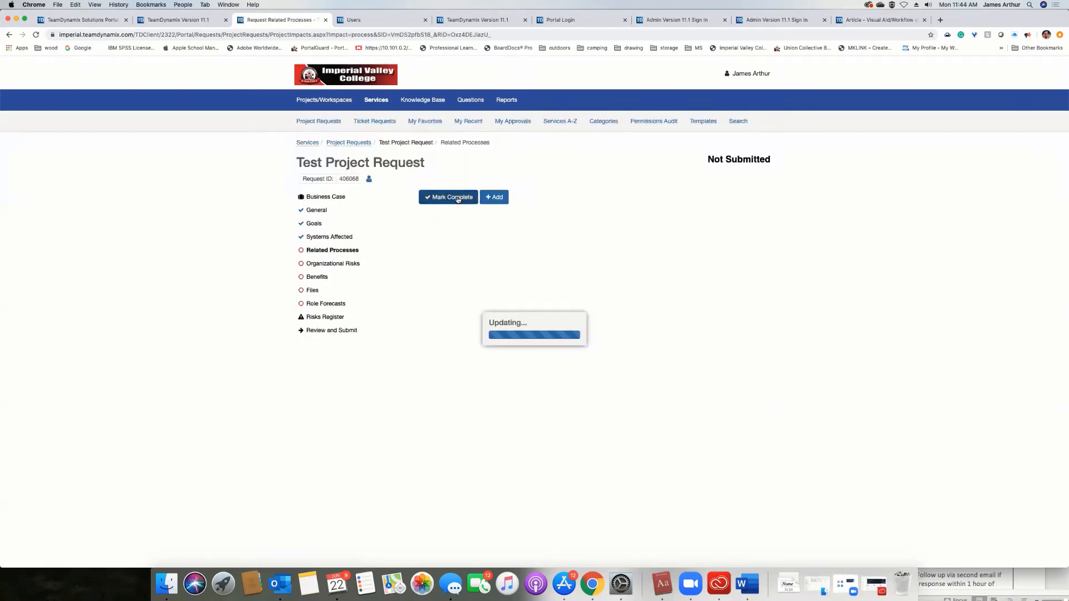
Mark the request's Organizational Risks, Benefits and Files sections complete and open the Role Forecasts section.
{"action": "left_click", "coordinate": [333, 264]}
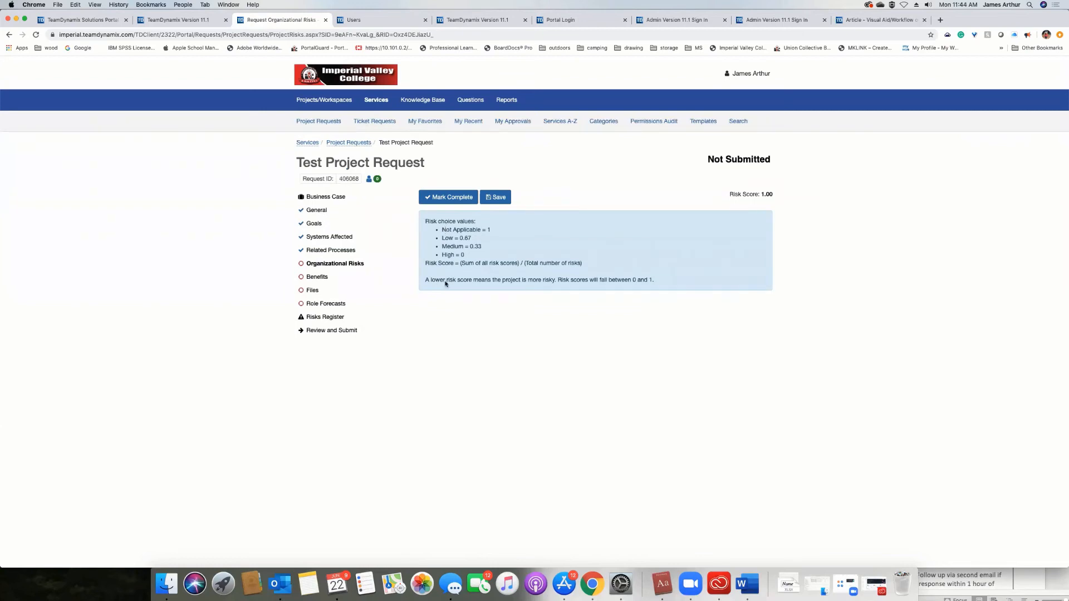
{"action": "left_click", "coordinate": [456, 198]}
{"action": "left_click", "coordinate": [456, 197]}
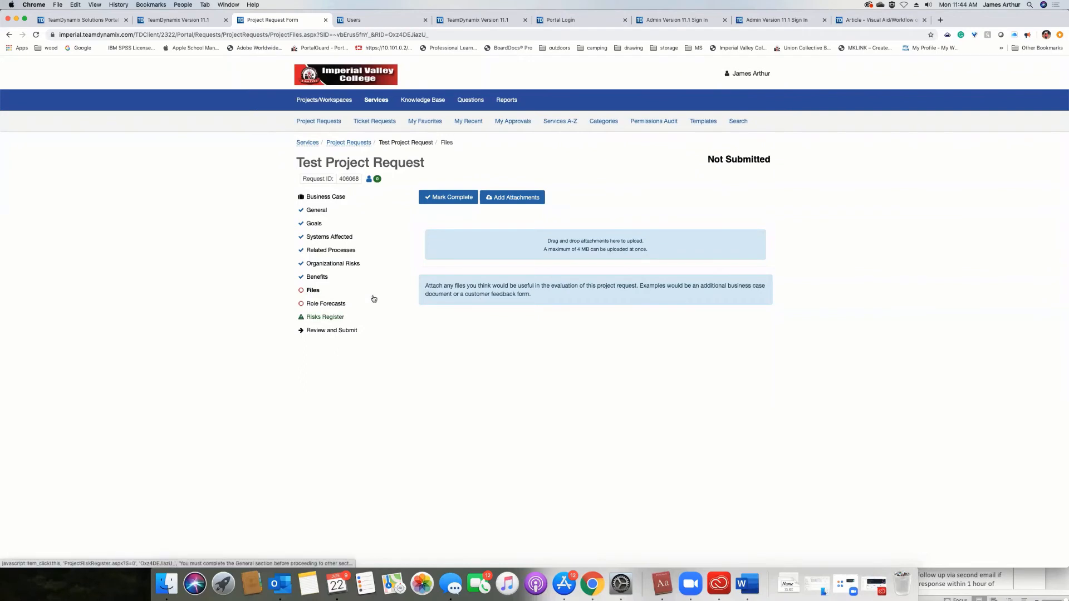
{"action": "left_click", "coordinate": [447, 197]}
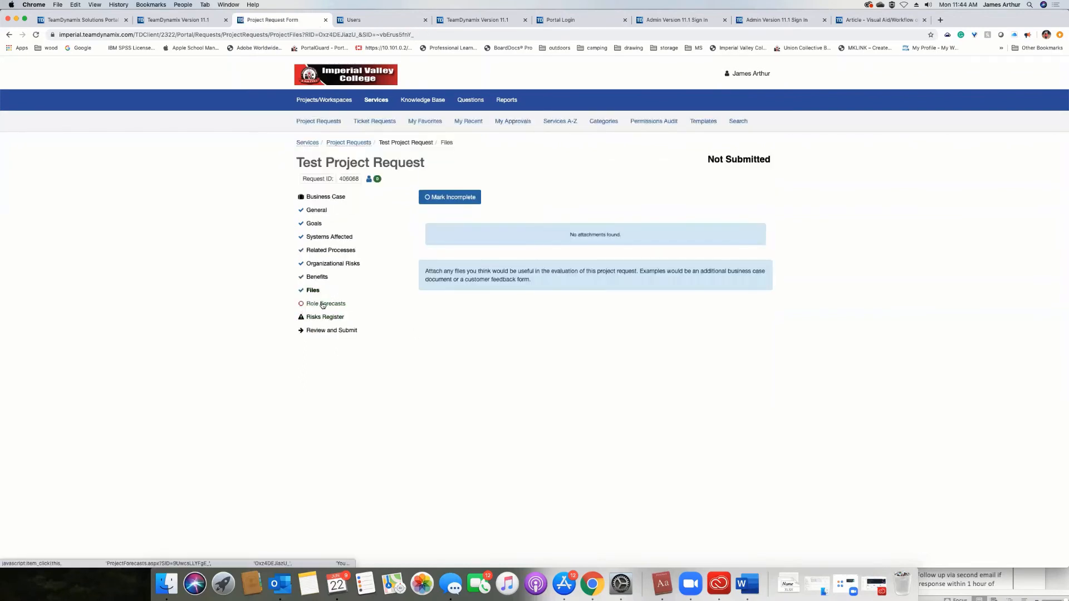
{"action": "left_click", "coordinate": [310, 306]}
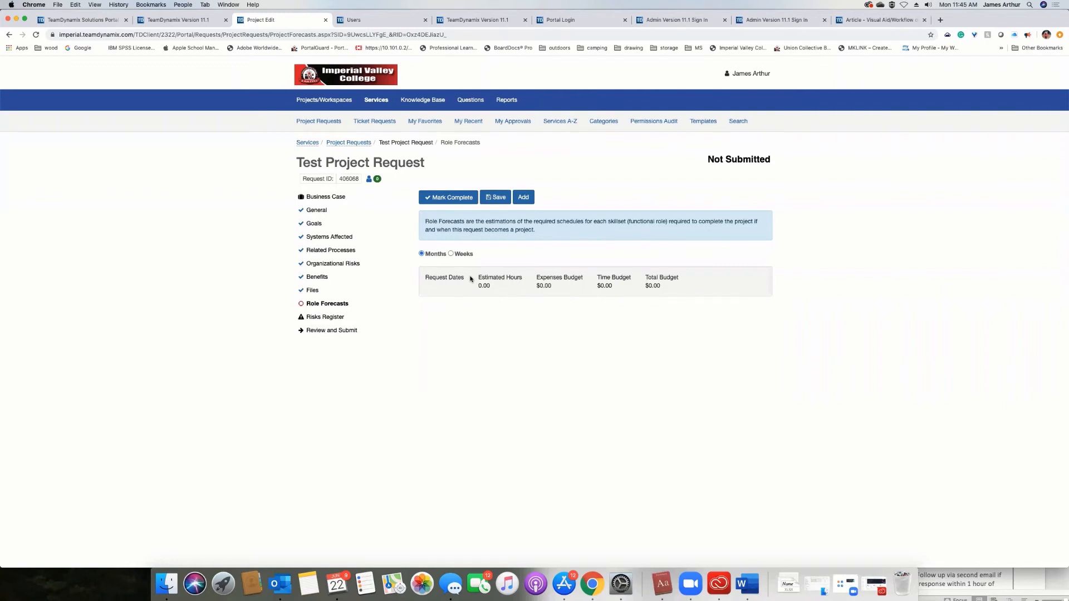
Start a role forecast with Database Administrator as the functional role and discard it without generating.
{"action": "left_click", "coordinate": [524, 198]}
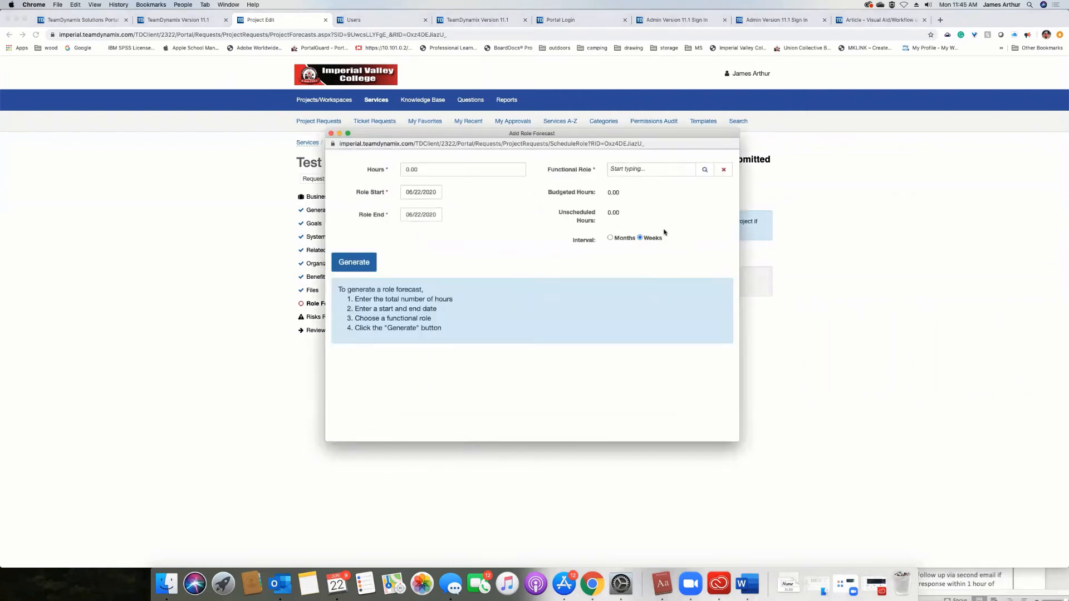
{"action": "left_click", "coordinate": [652, 175]}
{"action": "left_click", "coordinate": [704, 169]}
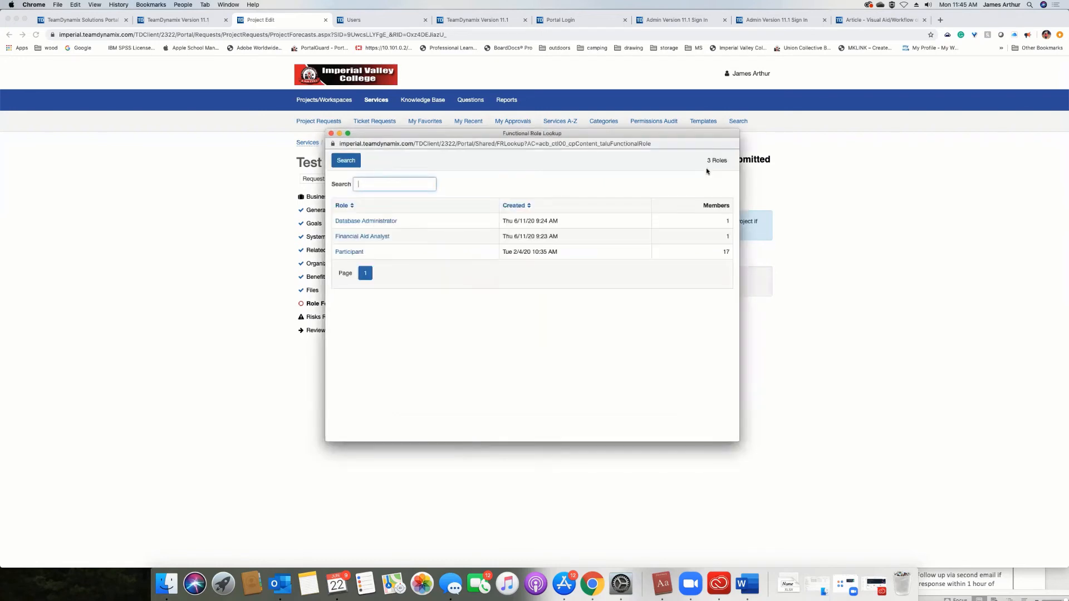
{"action": "left_click", "coordinate": [354, 222]}
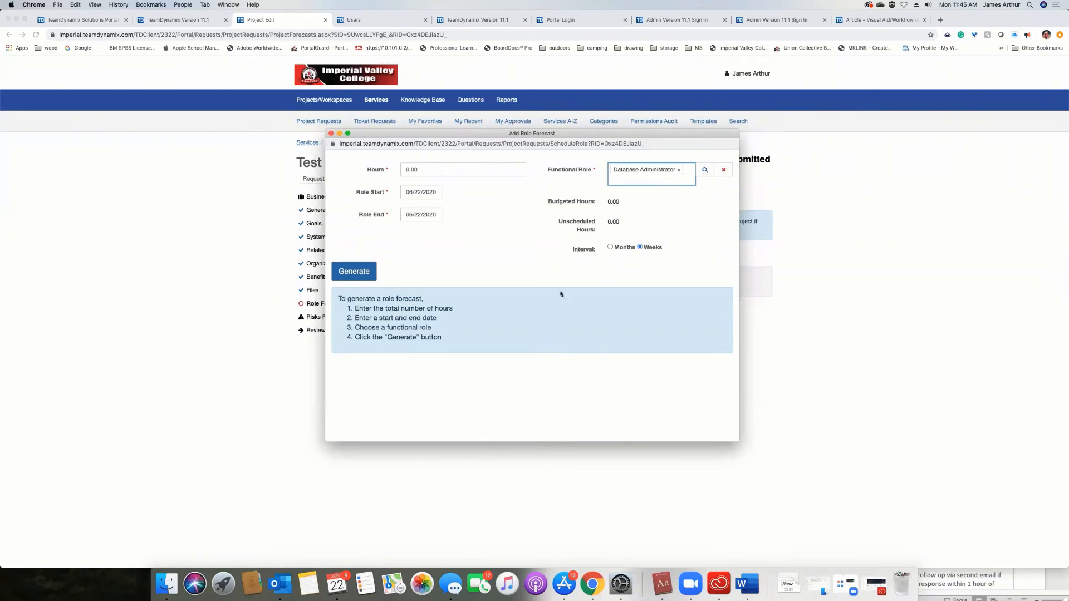
{"action": "left_click", "coordinate": [703, 169]}
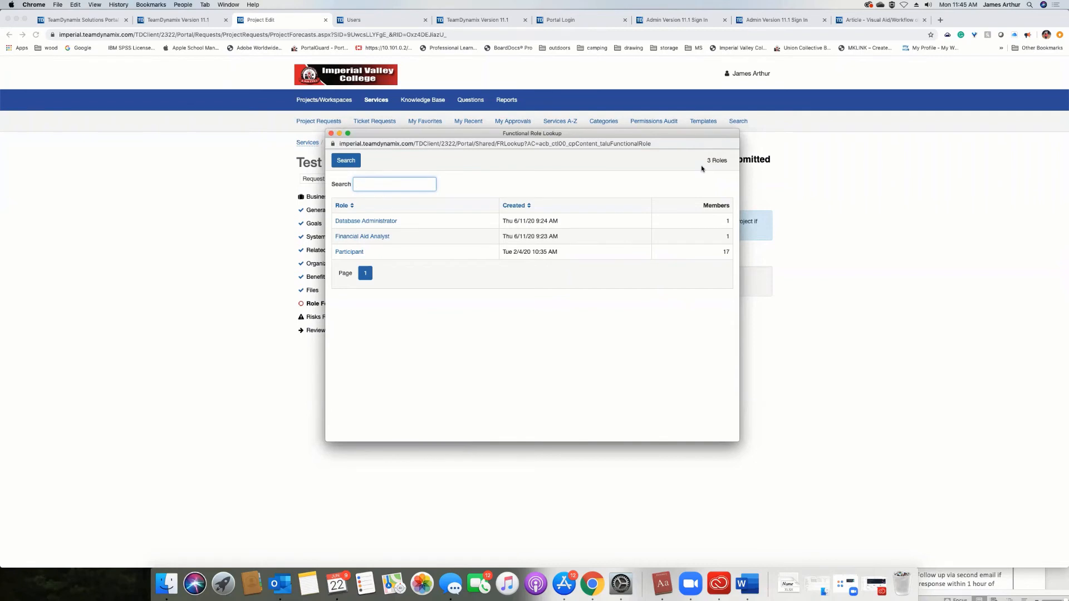
{"action": "left_click", "coordinate": [331, 133]}
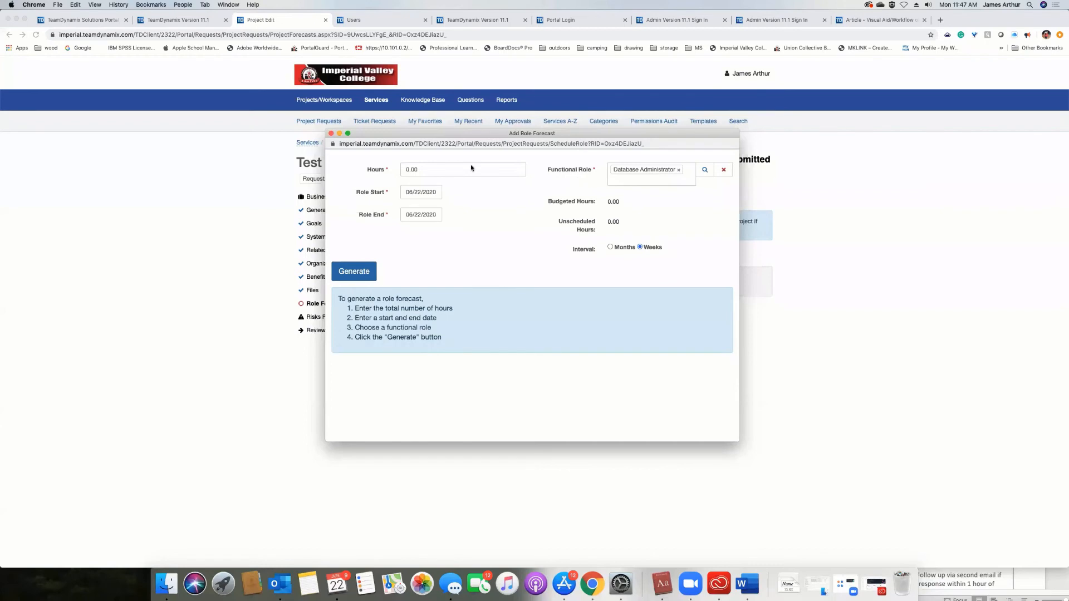
{"action": "left_click_drag", "start_coordinate": [334, 135], "coordinate": [332, 134]}
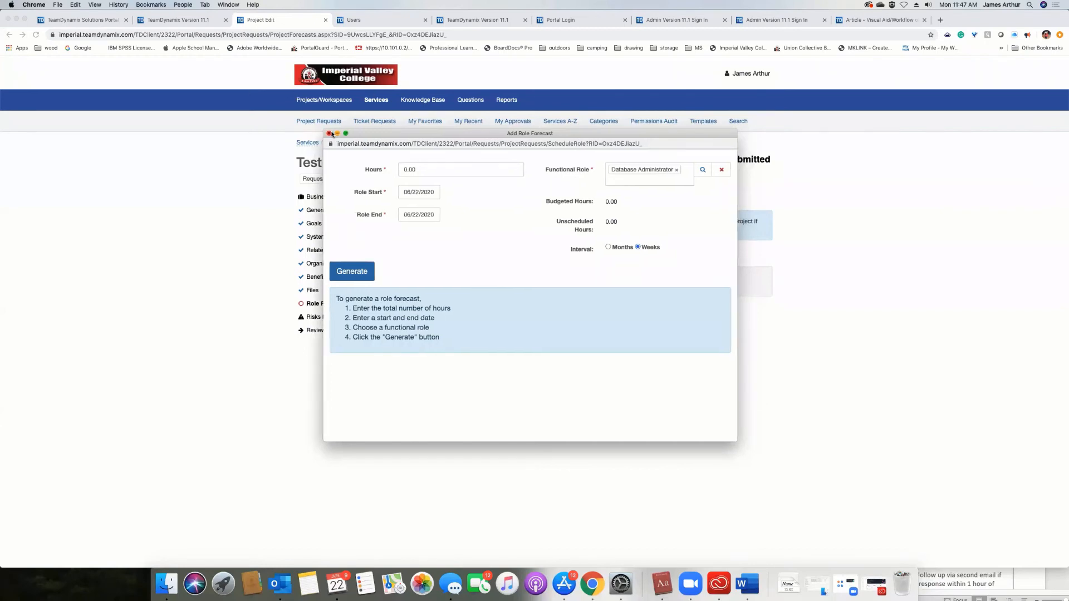
{"action": "left_click", "coordinate": [330, 133]}
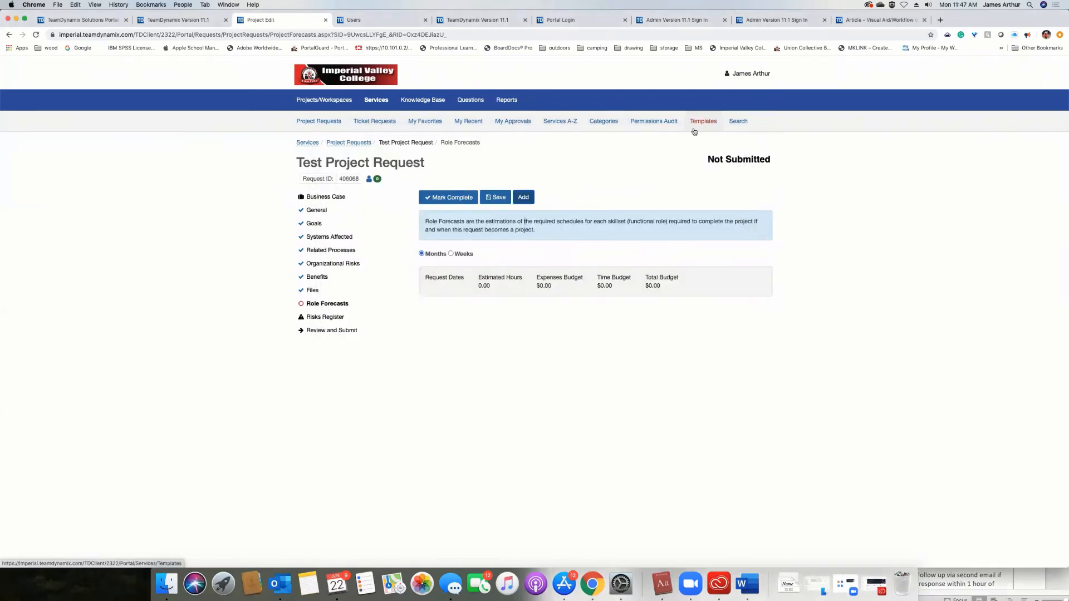
Mark the Role Forecasts section complete and submit the project request.
{"action": "left_click", "coordinate": [448, 198]}
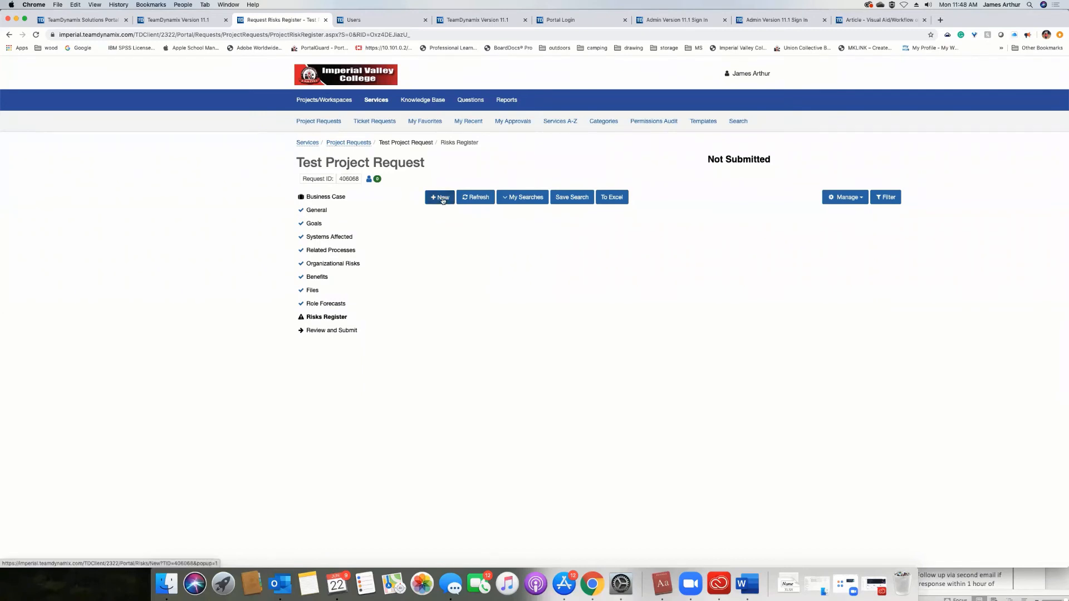
{"action": "left_click", "coordinate": [443, 199]}
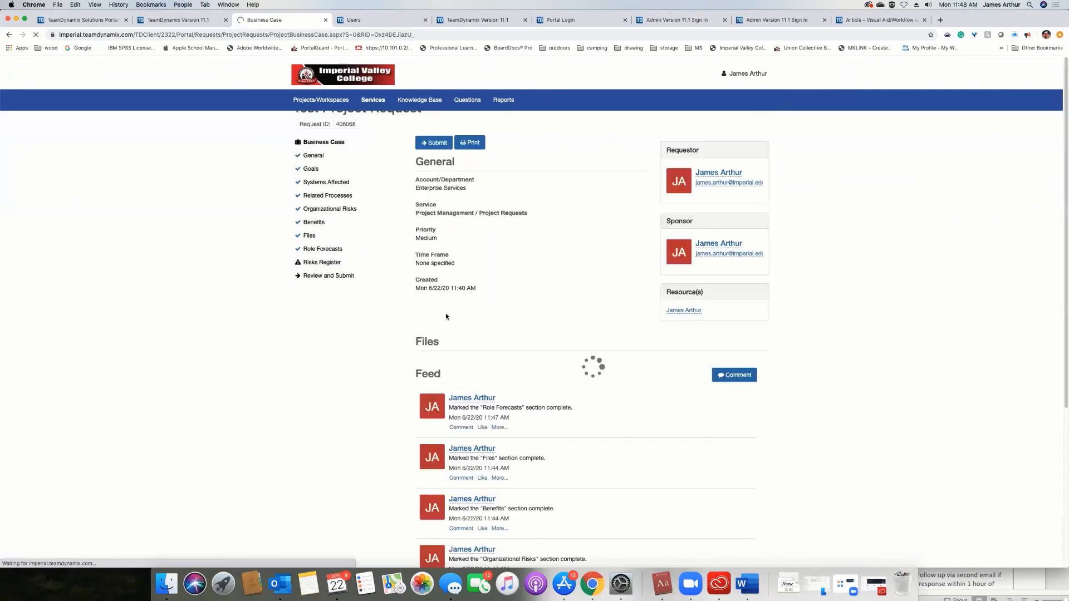
{"action": "left_click", "coordinate": [434, 197]}
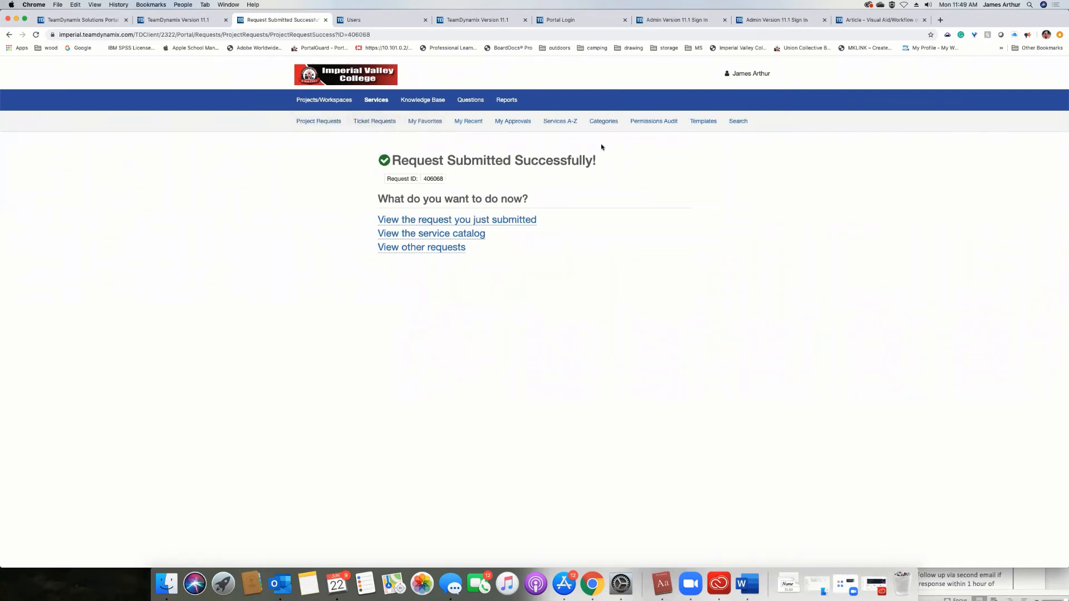
Open Test Project Request from the list of project requests and review its business case details and activity feed.
{"action": "left_click", "coordinate": [319, 121]}
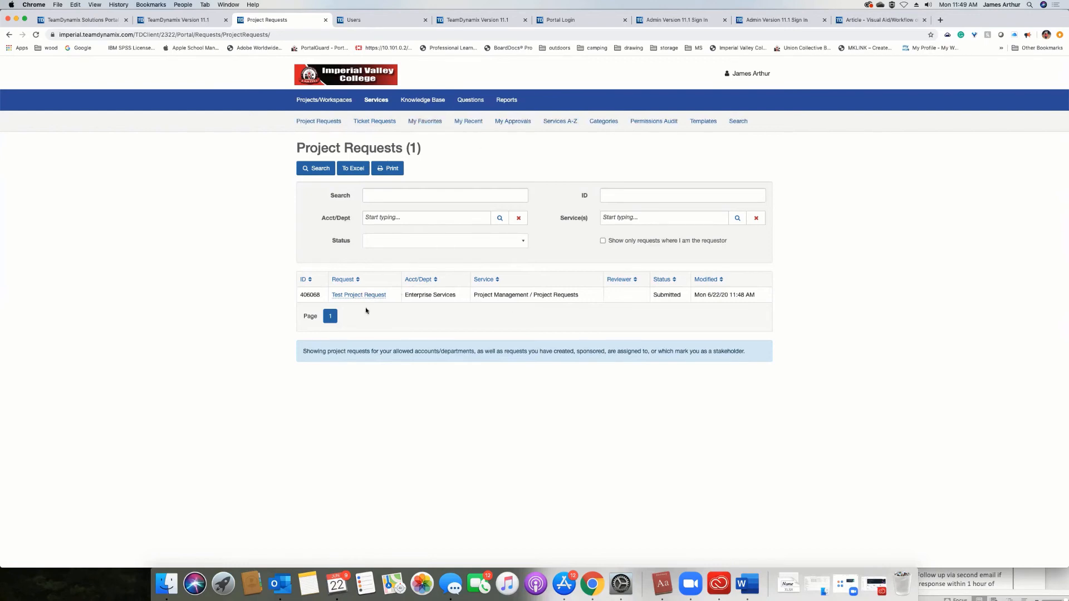
{"action": "left_click", "coordinate": [390, 297]}
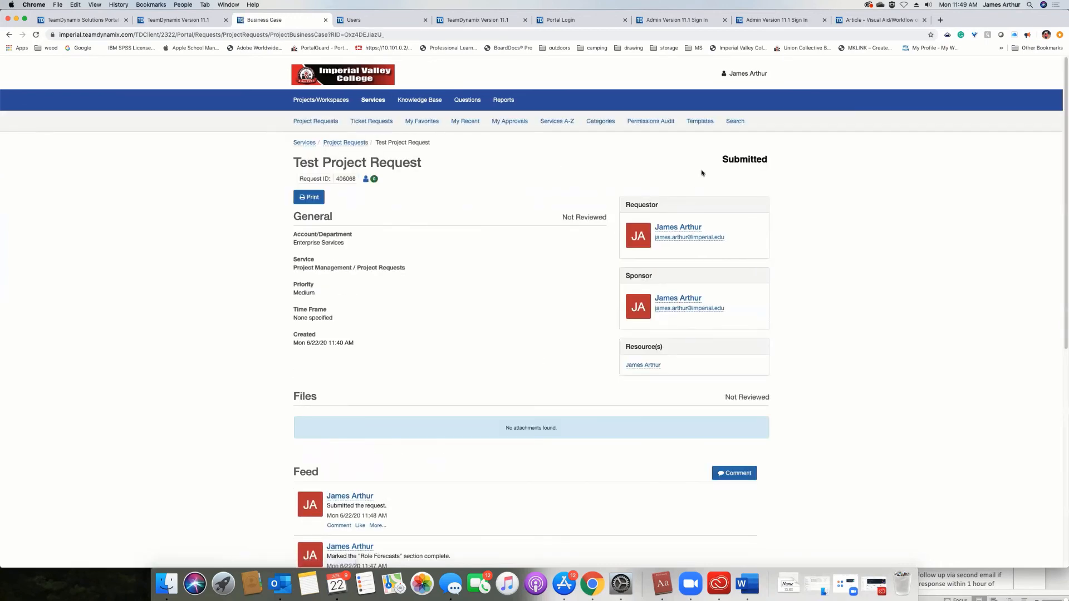
{"action": "scroll", "coordinate": [696, 184], "scroll_direction": "down", "scroll_amount": 5}
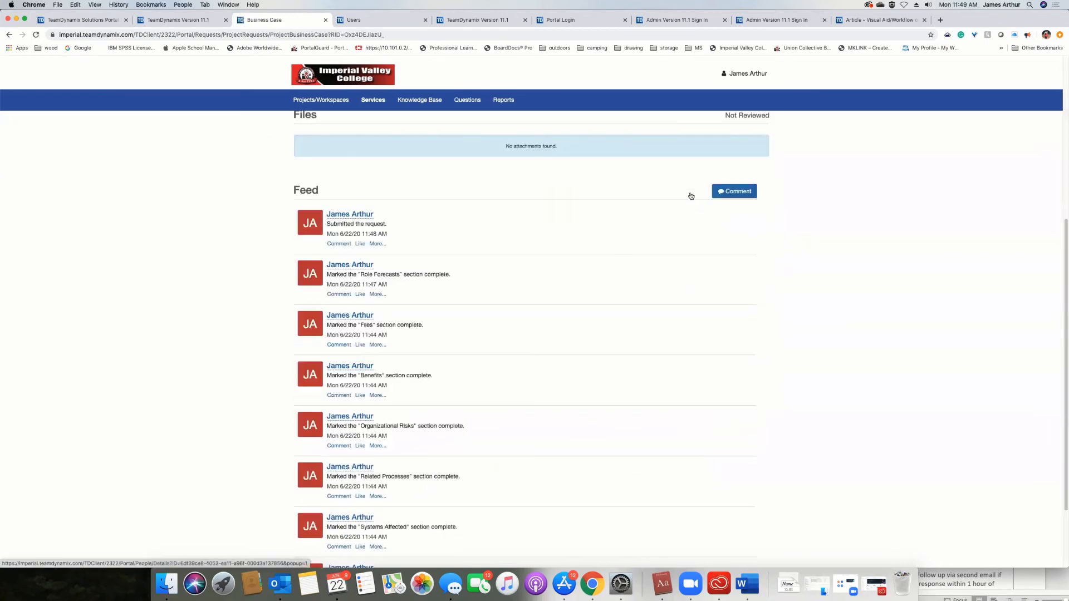
{"action": "scroll", "coordinate": [690, 195], "scroll_direction": "down", "scroll_amount": 2}
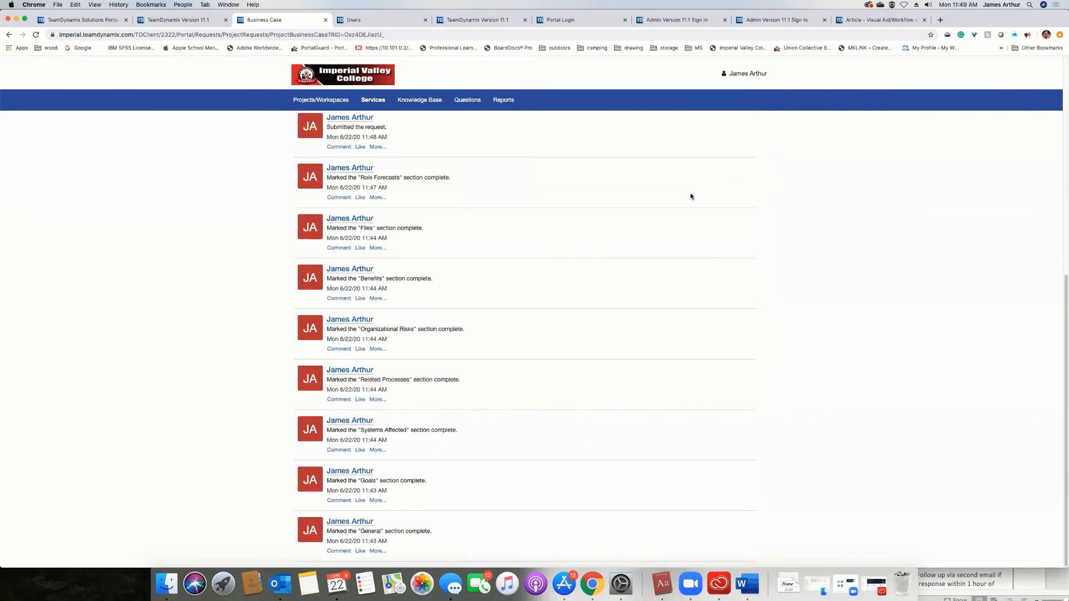
{"action": "scroll", "coordinate": [690, 196], "scroll_direction": "up", "scroll_amount": 4}
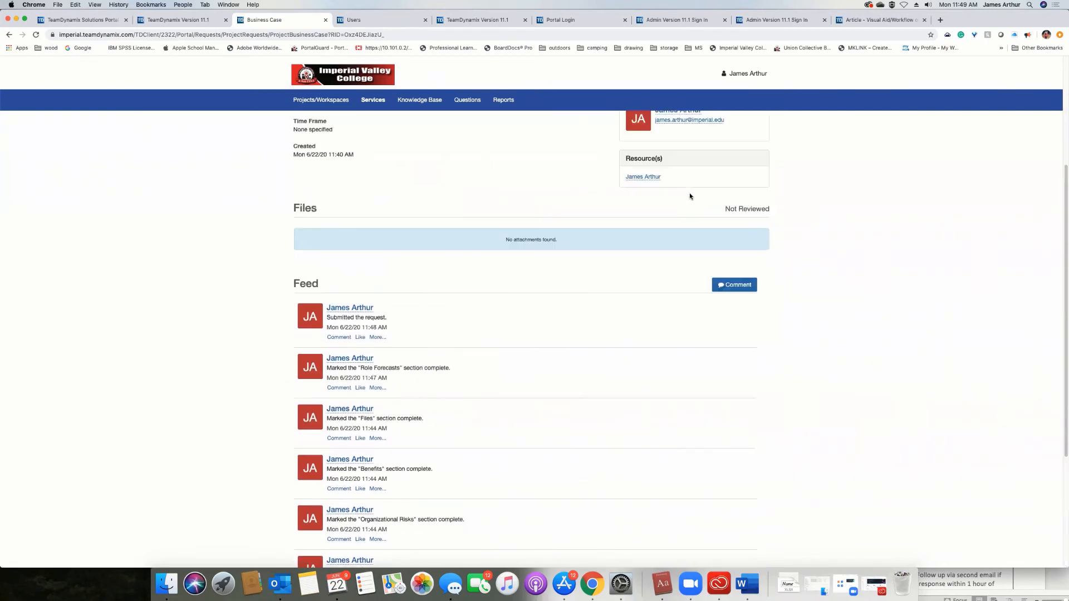
{"action": "scroll", "coordinate": [689, 197], "scroll_direction": "up", "scroll_amount": 4}
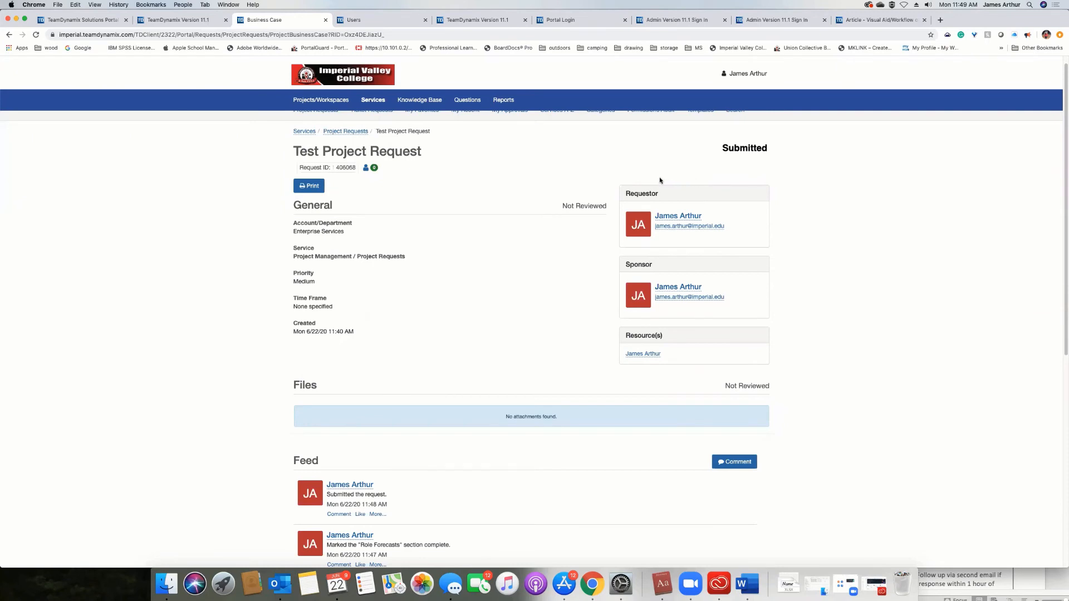
{"action": "scroll", "coordinate": [656, 181], "scroll_direction": "down", "scroll_amount": 3}
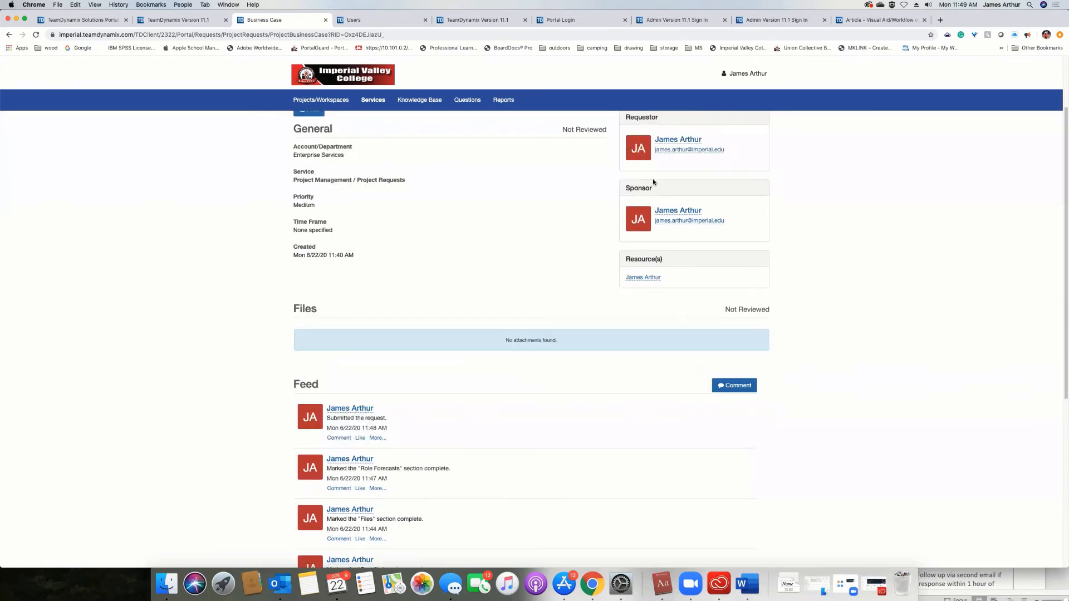
{"action": "scroll", "coordinate": [655, 182], "scroll_direction": "up", "scroll_amount": 3}
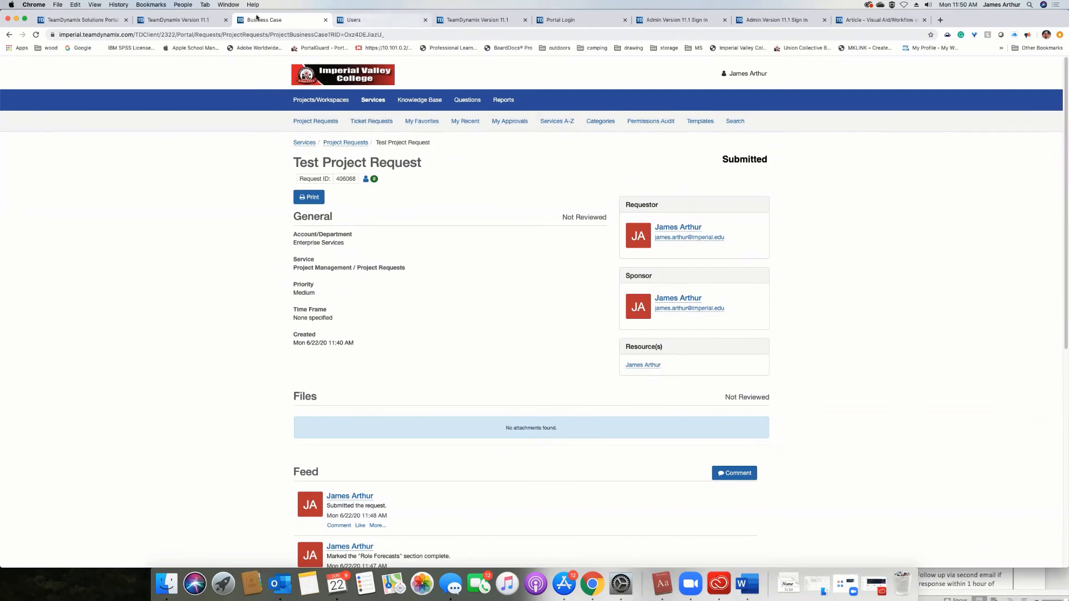
Return to the TDNext desktop and open the Portfolio Planning application.
{"action": "left_click", "coordinate": [355, 23]}
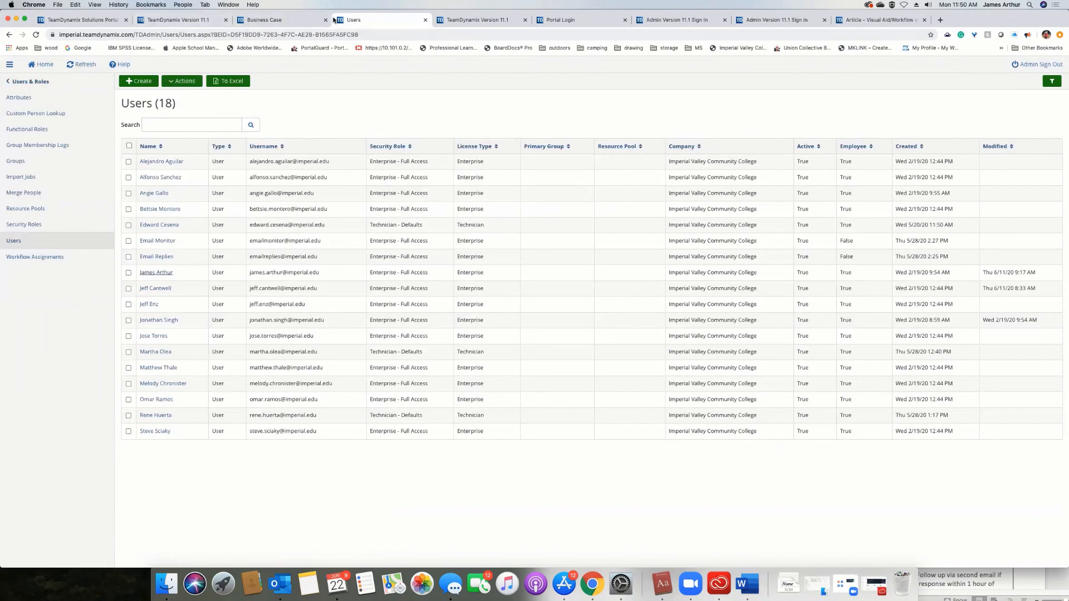
{"action": "left_click", "coordinate": [194, 24]}
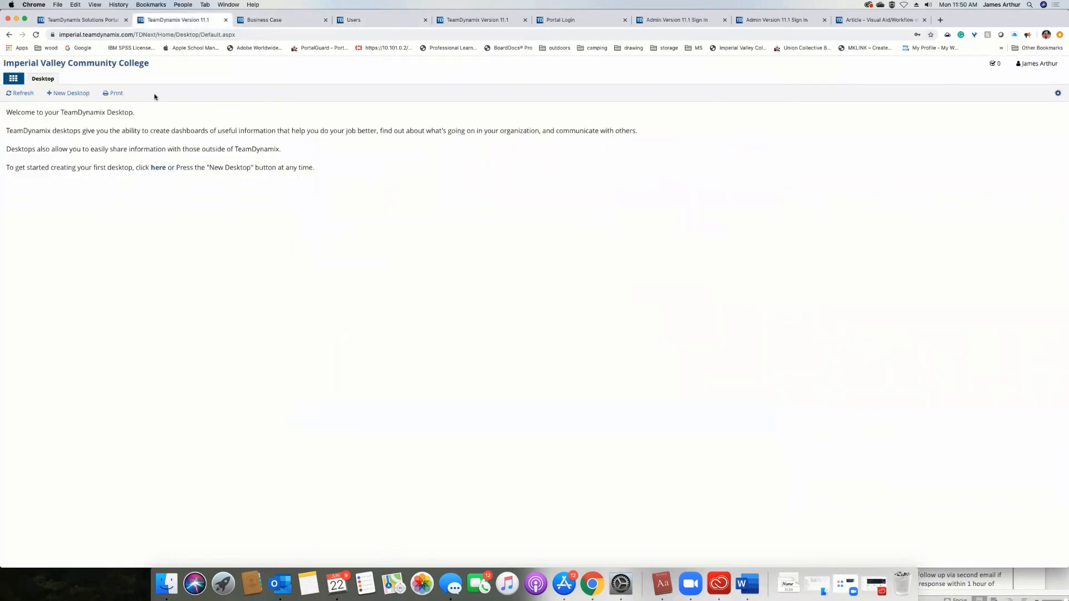
{"action": "left_click", "coordinate": [20, 82]}
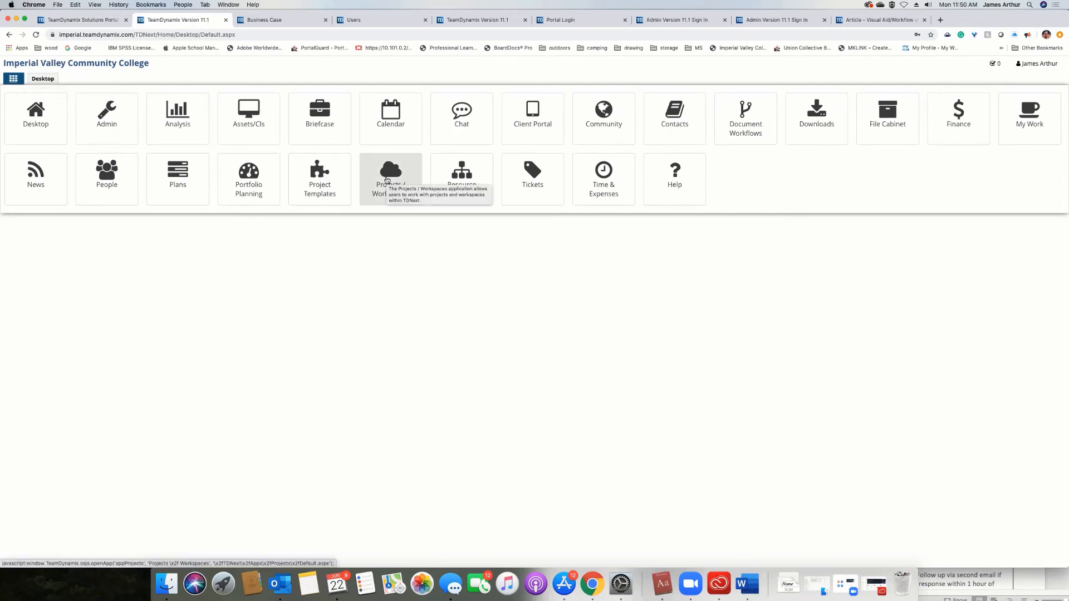
{"action": "left_click", "coordinate": [380, 264]}
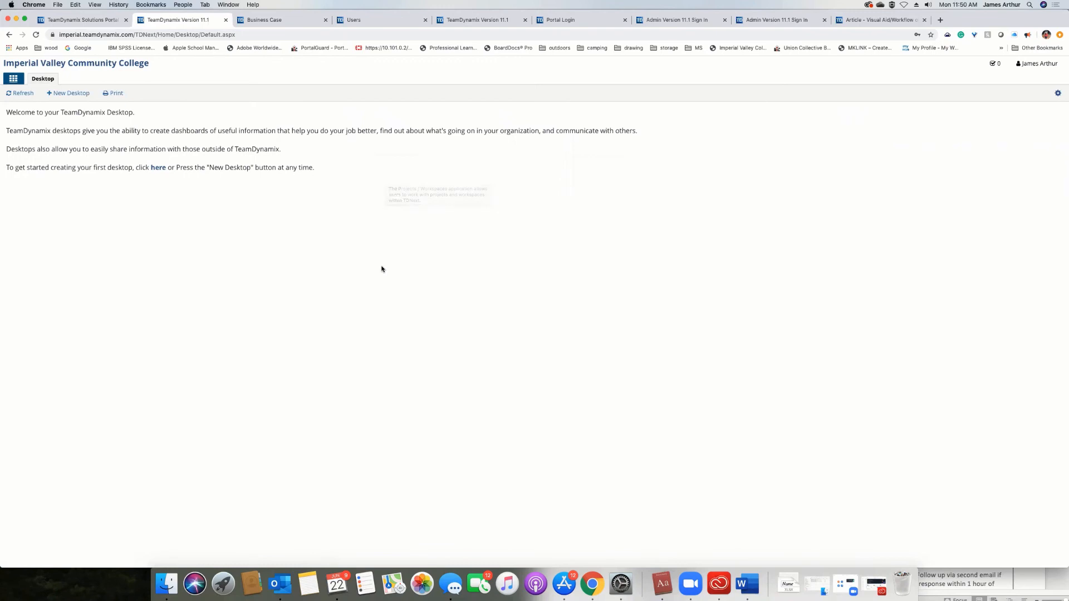
{"action": "left_click", "coordinate": [20, 77]}
{"action": "left_click", "coordinate": [305, 255]}
{"action": "left_click", "coordinate": [15, 80]}
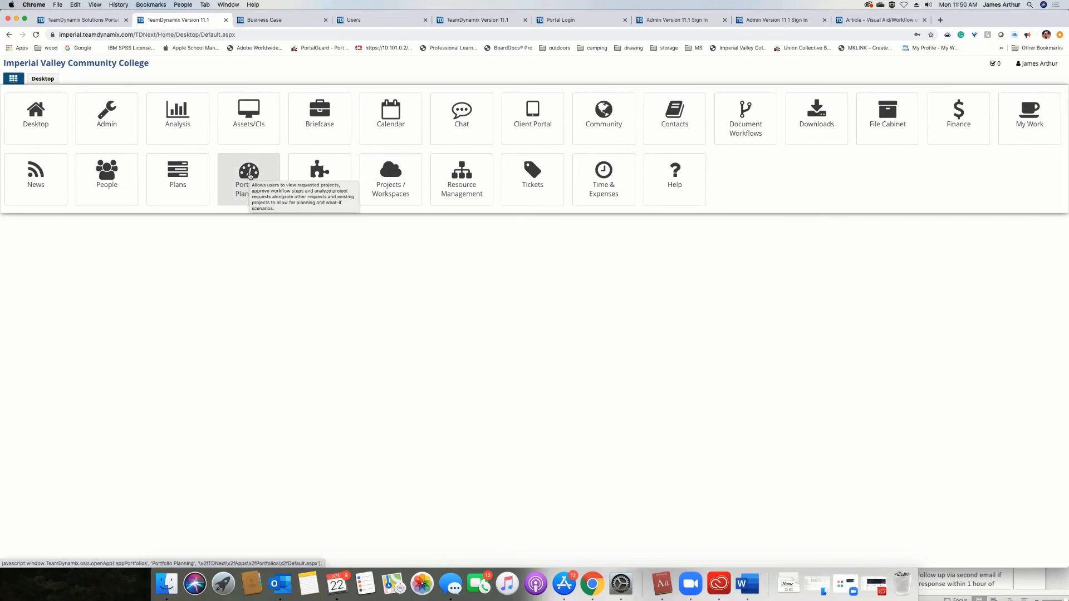
{"action": "left_click", "coordinate": [249, 175]}
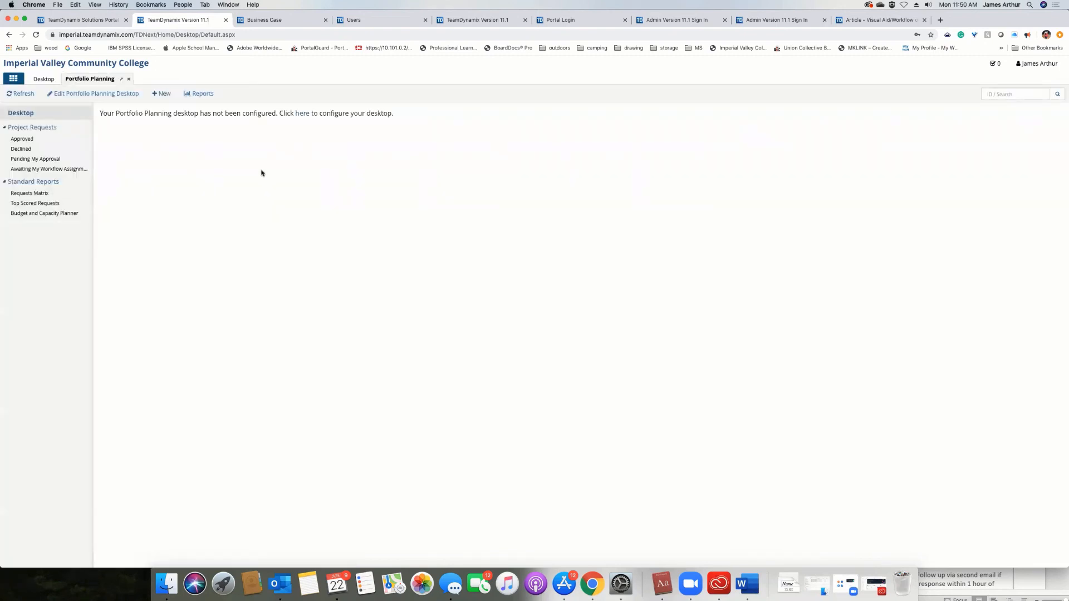
Open Test Project Request from the requests pending approval, check its available actions, and close the request.
{"action": "left_click", "coordinate": [48, 159]}
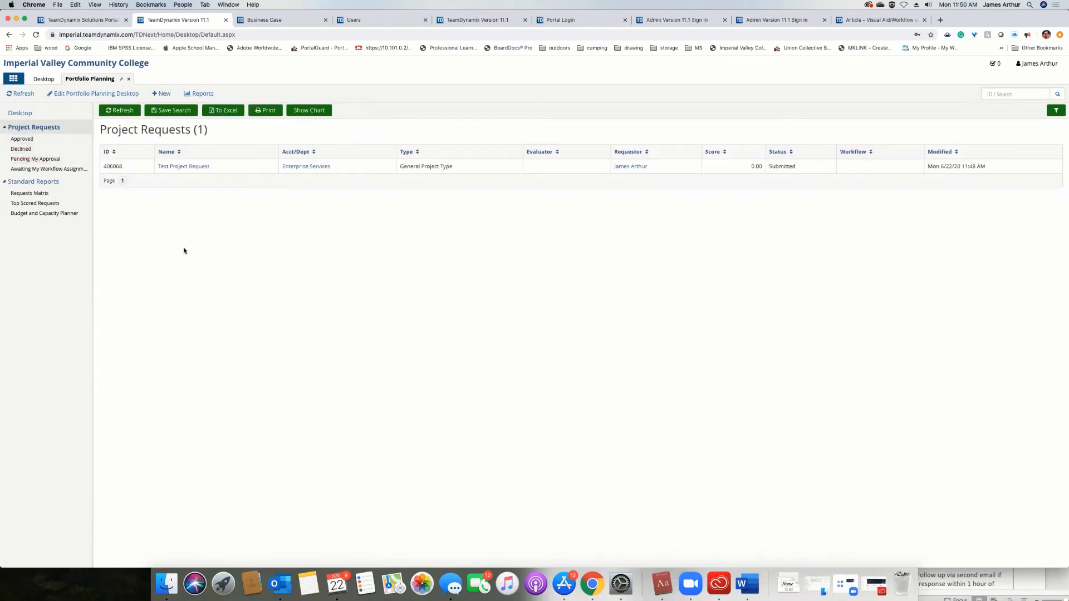
{"action": "left_click", "coordinate": [183, 167]}
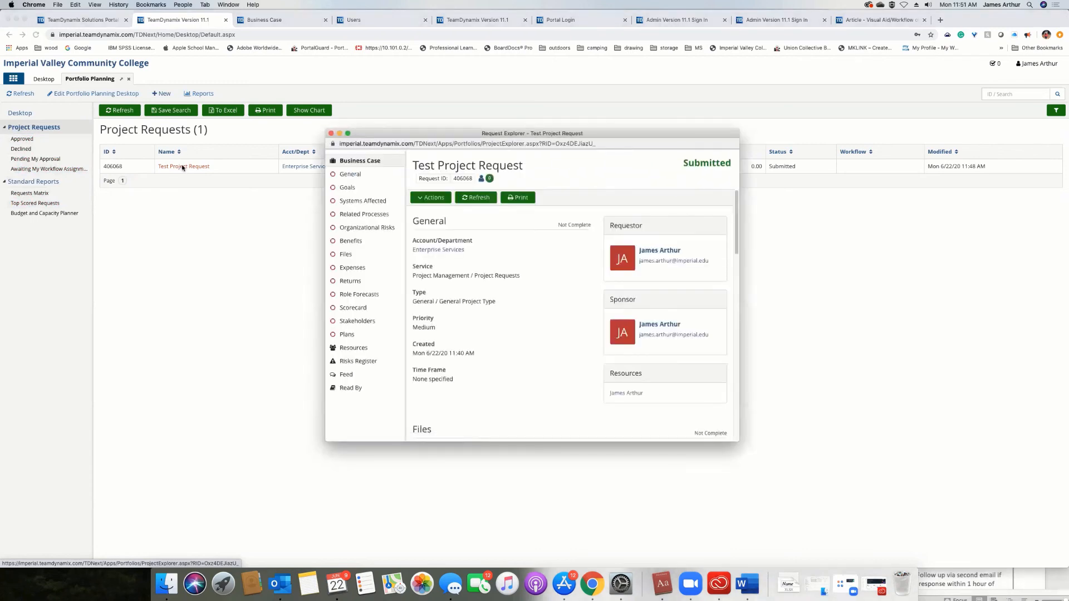
{"action": "left_click", "coordinate": [428, 197]}
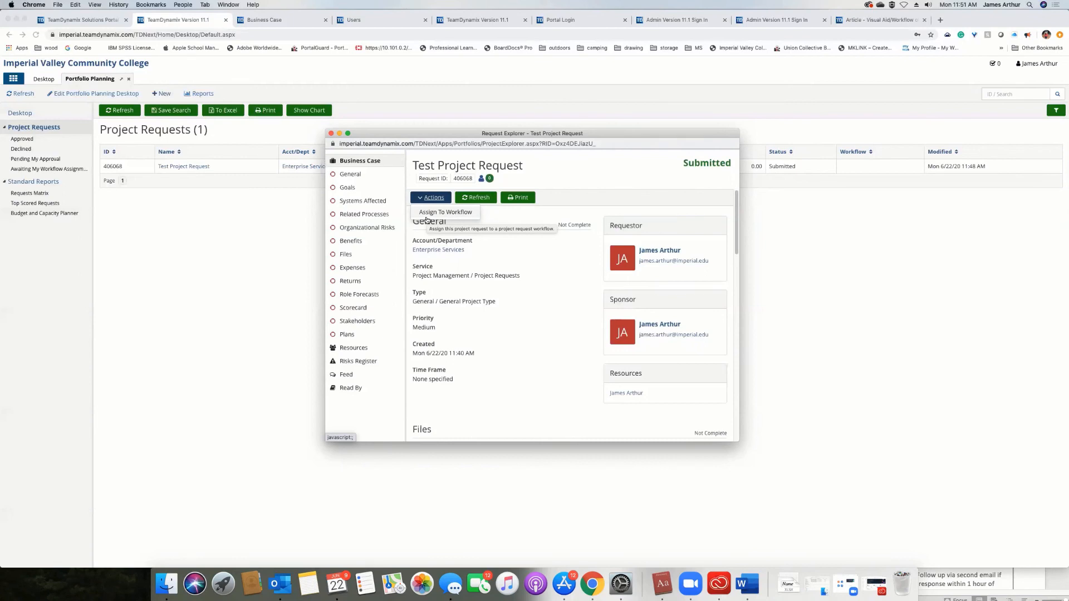
{"action": "left_click", "coordinate": [622, 171]}
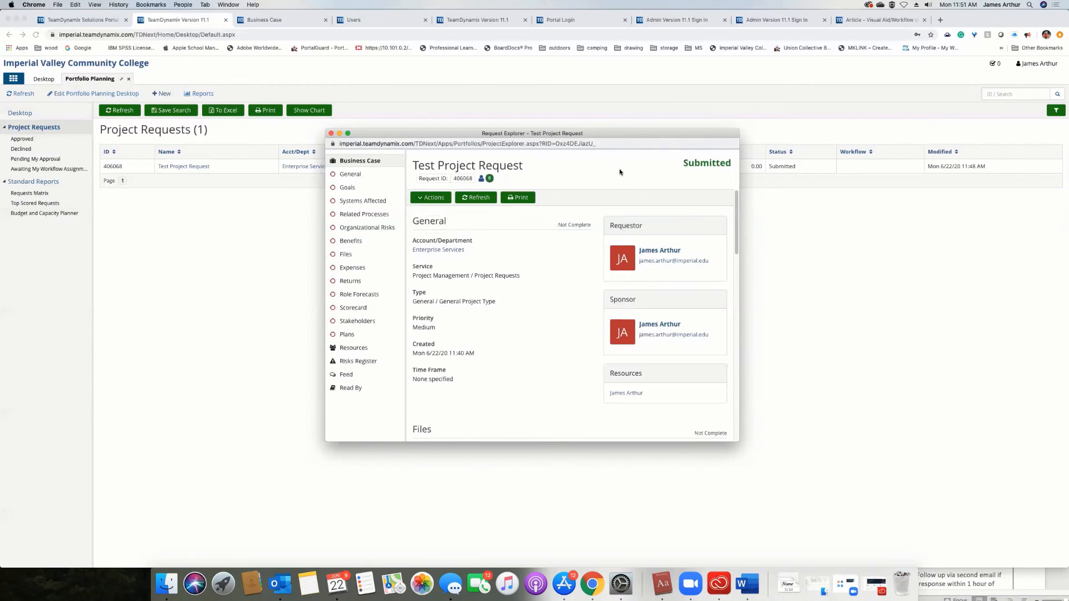
{"action": "left_click", "coordinate": [331, 133]}
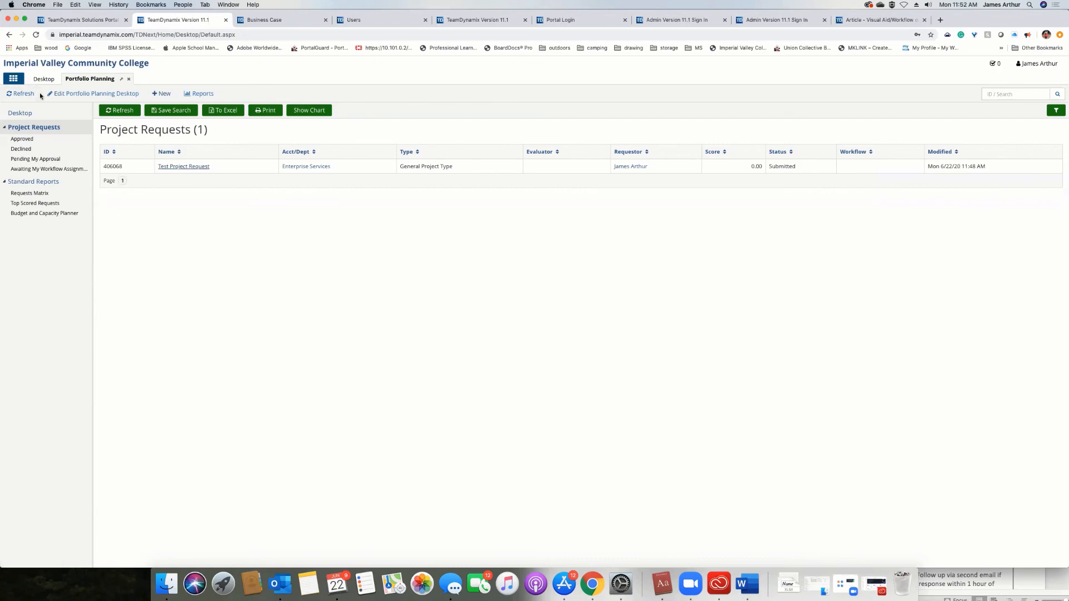
Switch to TDAdmin and review the Project/Request Sections in the Portfolio Planning settings.
{"action": "key", "text": "super+4"}
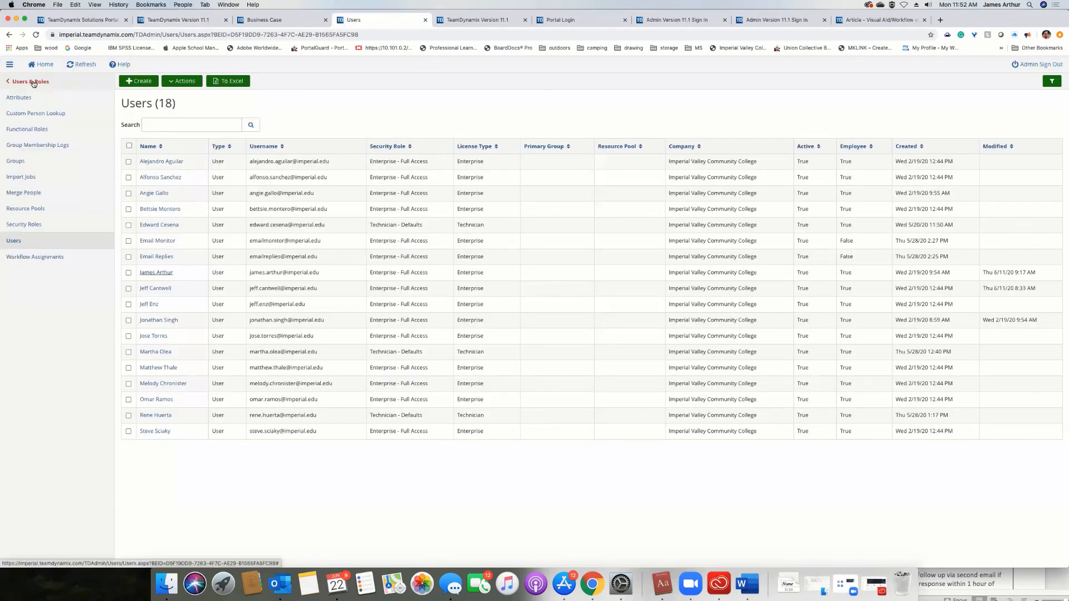
{"action": "left_click", "coordinate": [33, 82]}
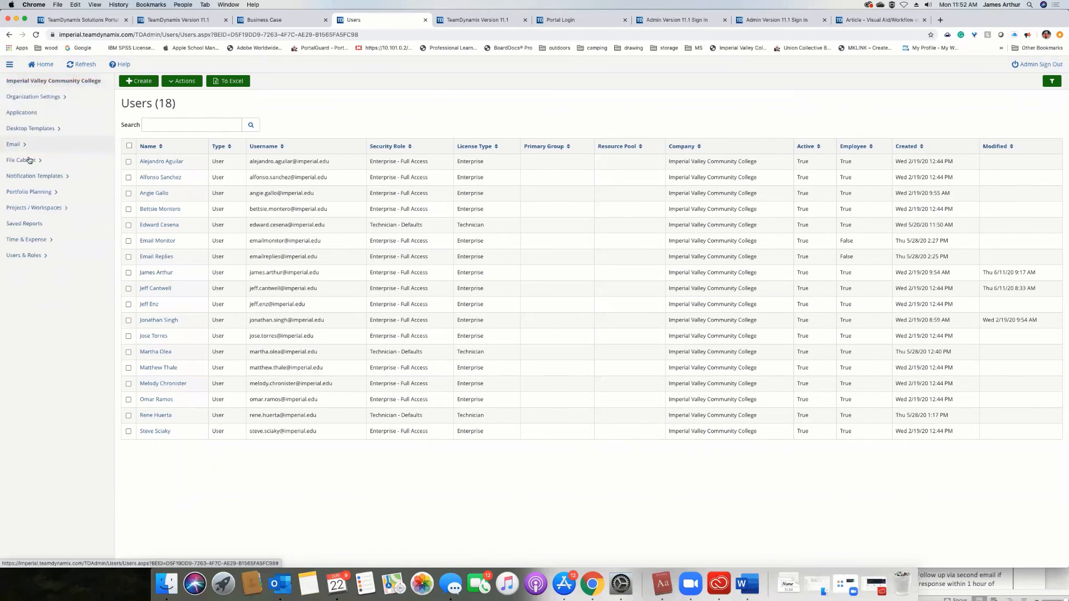
{"action": "left_click", "coordinate": [31, 192]}
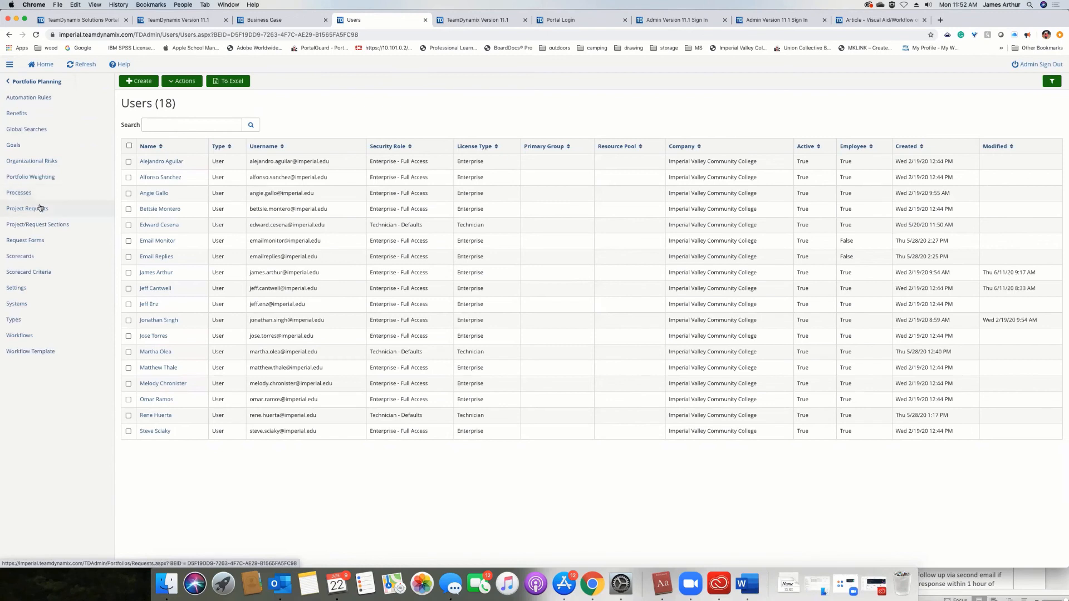
{"action": "left_click", "coordinate": [41, 224]}
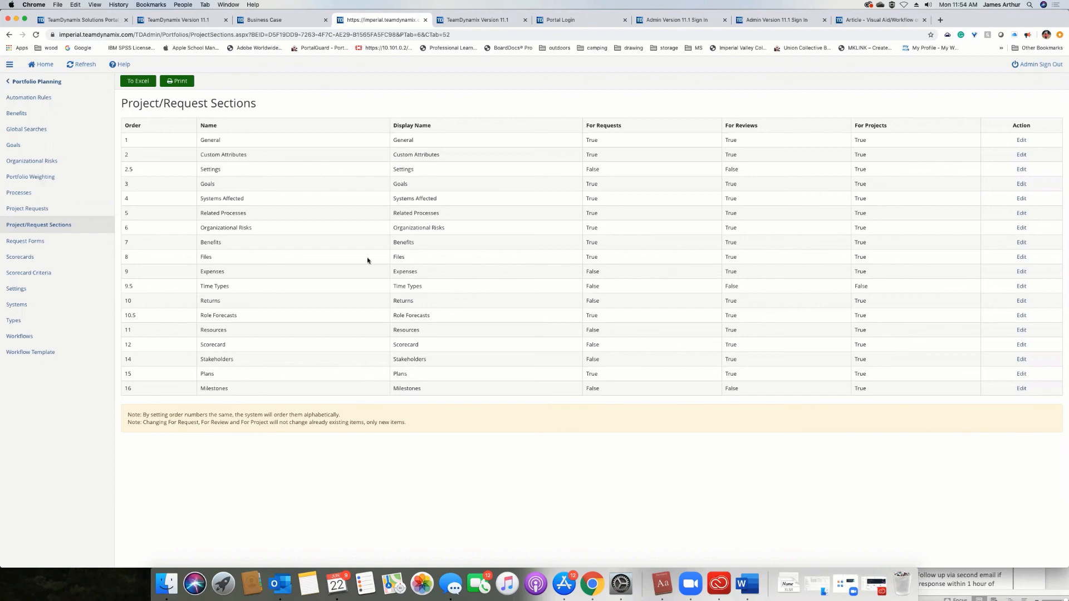
Create an active request form named General Project Request Form without copying from an existing form.
{"action": "left_click", "coordinate": [22, 241]}
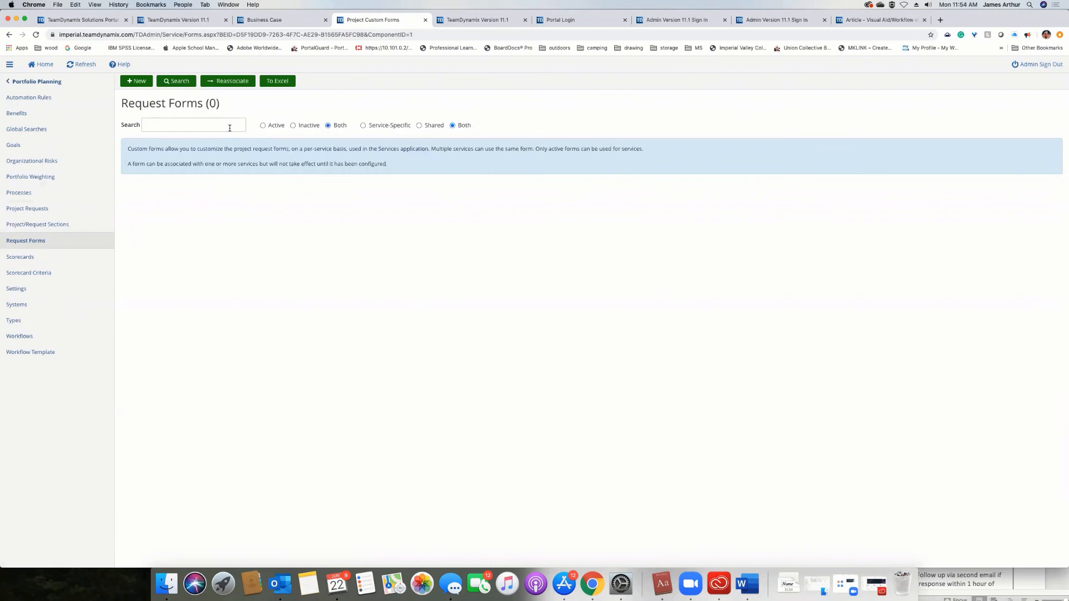
{"action": "left_click", "coordinate": [136, 82]}
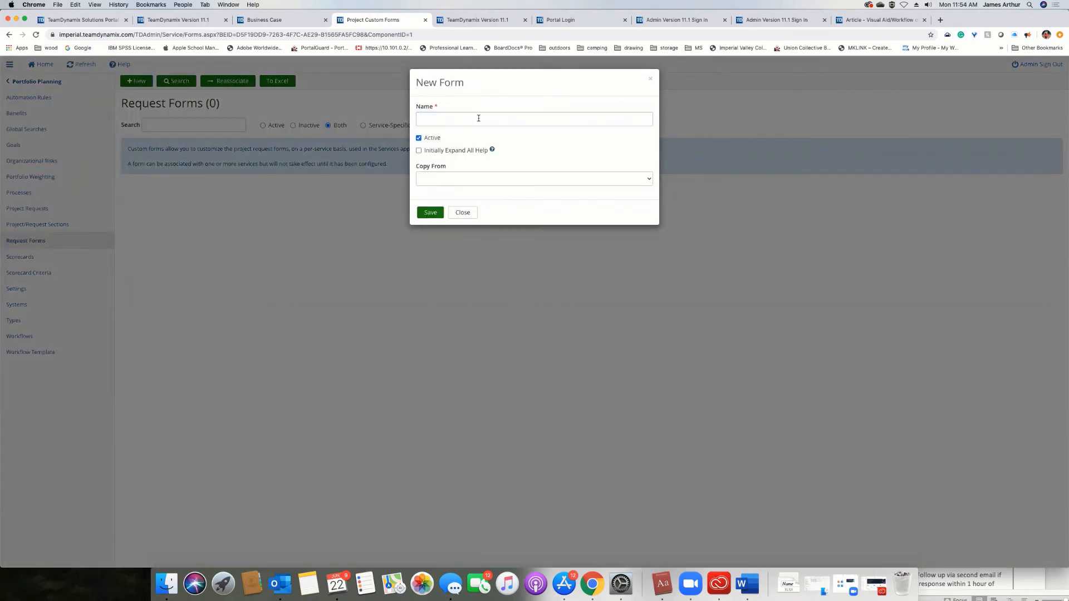
{"action": "left_click", "coordinate": [478, 118]}
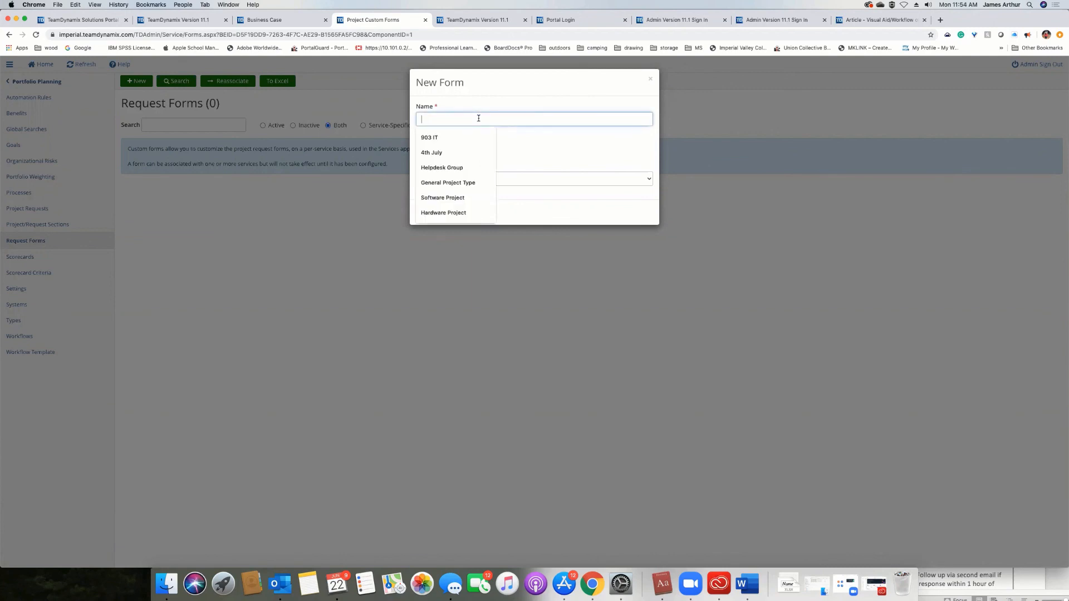
{"action": "type", "text": "General Project Request Form"}
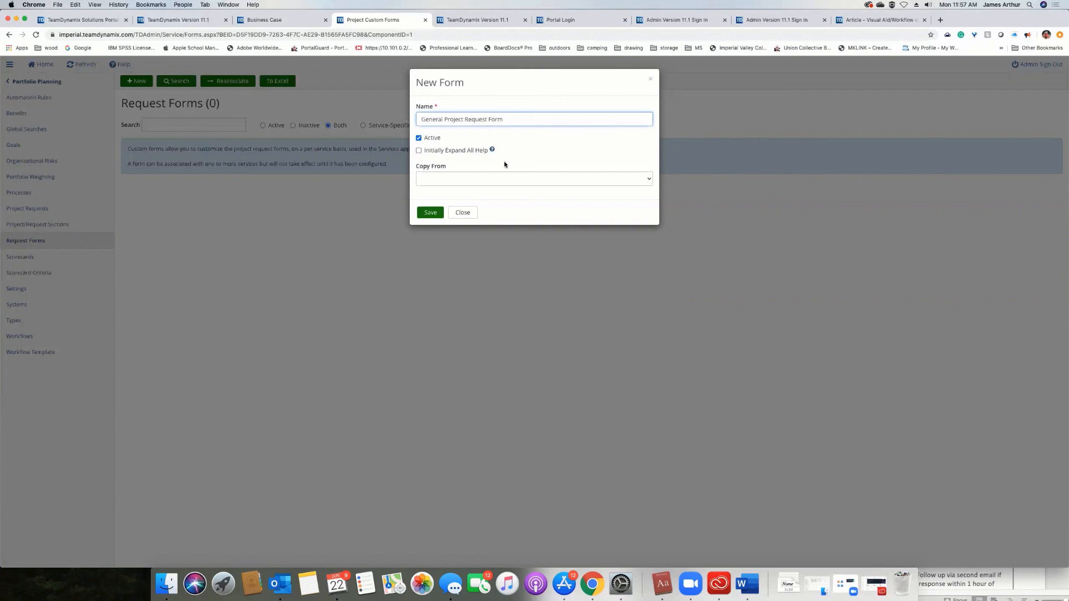
{"action": "left_click", "coordinate": [451, 180]}
{"action": "left_click", "coordinate": [537, 149]}
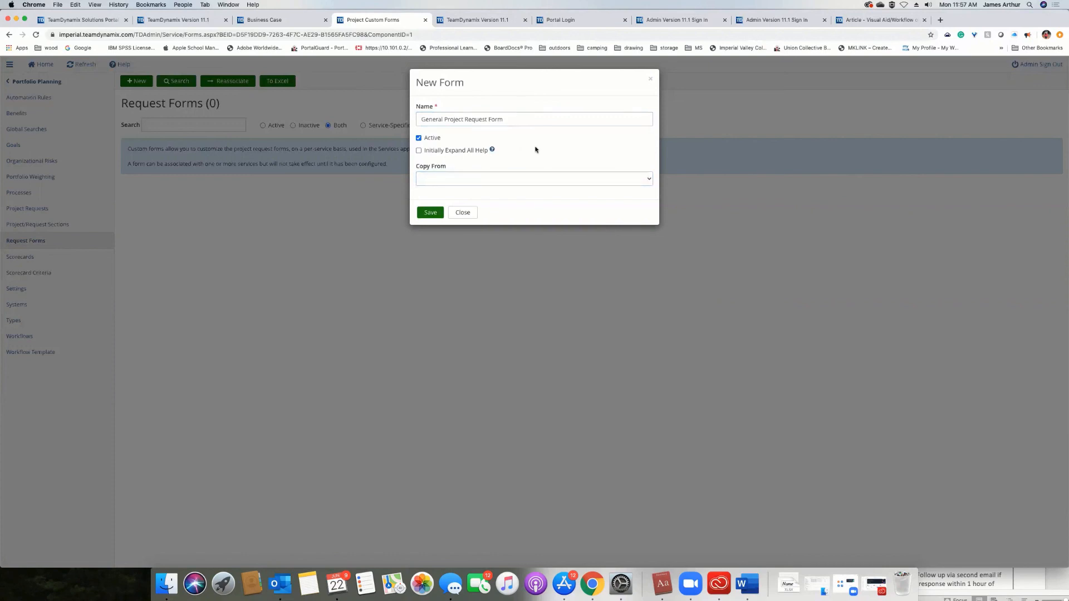
{"action": "left_click", "coordinate": [434, 214]}
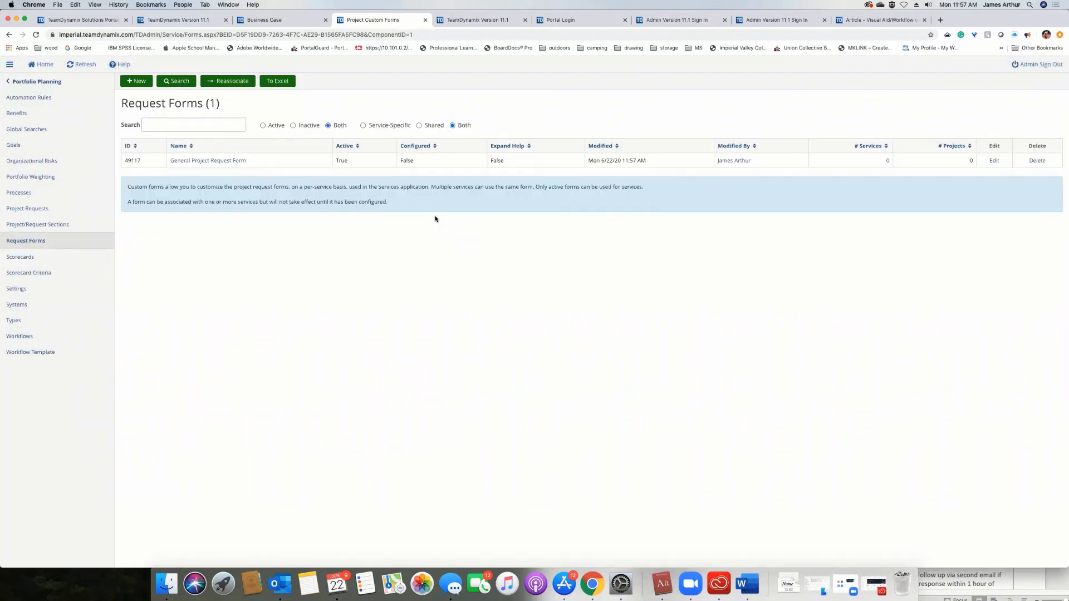
Open General Project Request Form in the form designer and show the Priority field's help text.
{"action": "left_click", "coordinate": [224, 160]}
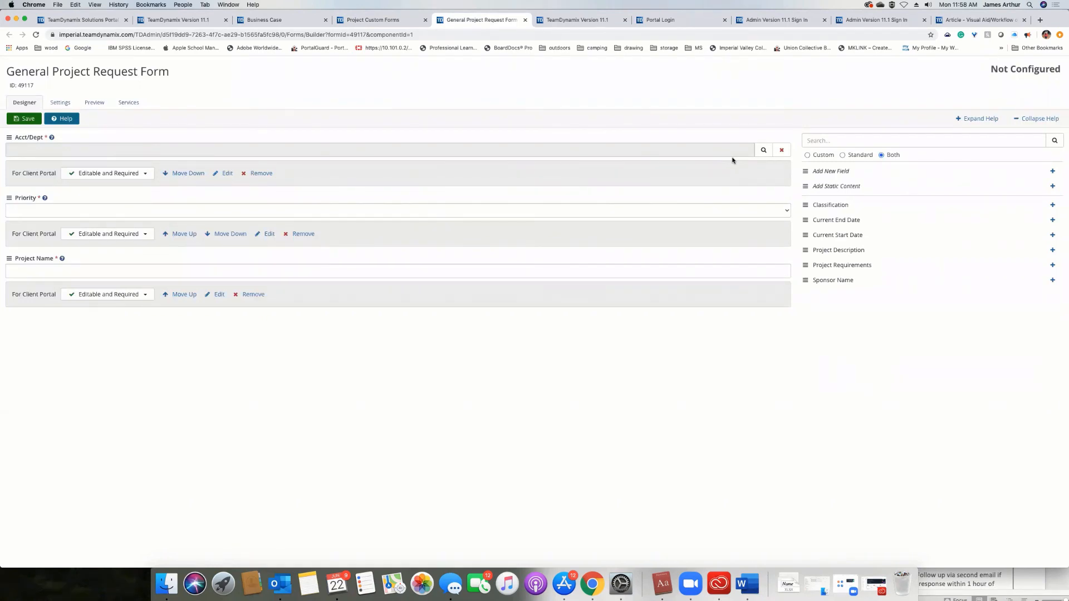
{"action": "left_click", "coordinate": [44, 198]}
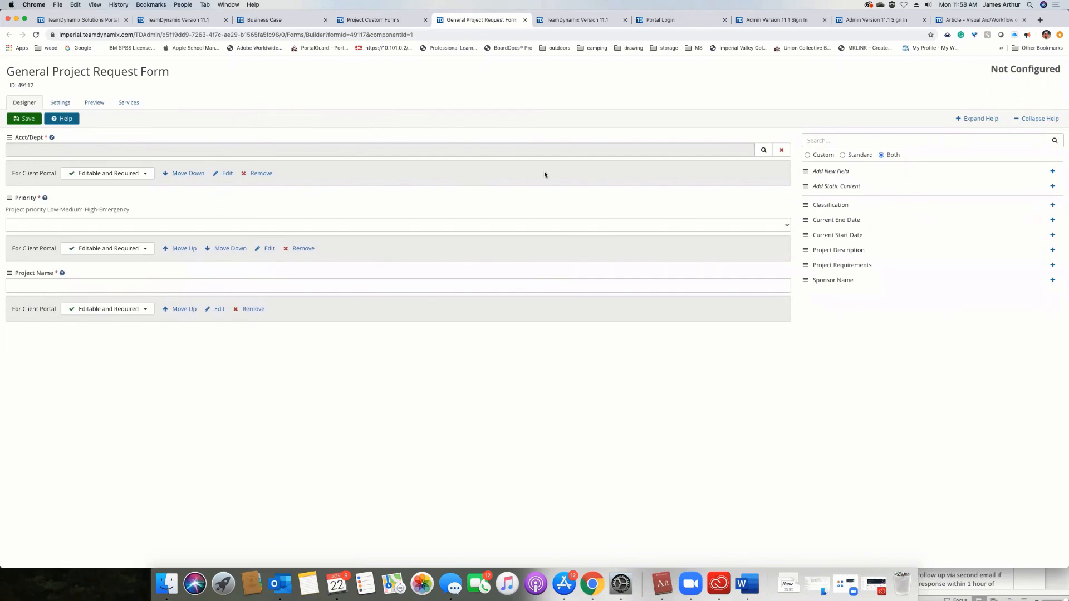